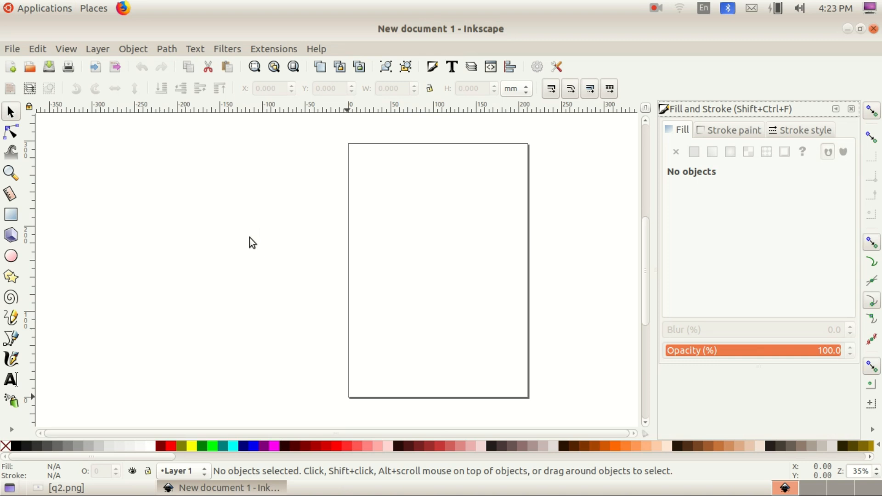
Import badge.svg from the Exam_documents folder and place the blue circle in the empty area left of the page
left_click(69, 488)
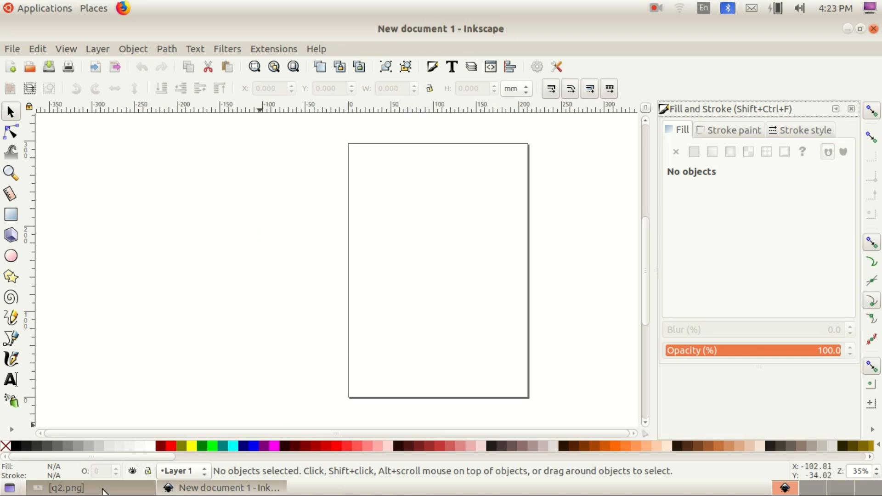
left_click(220, 487)
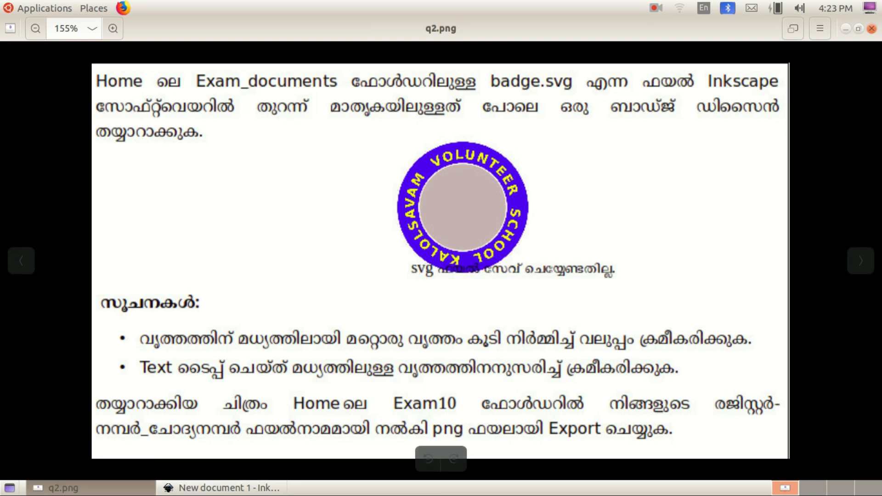
left_click(10, 71)
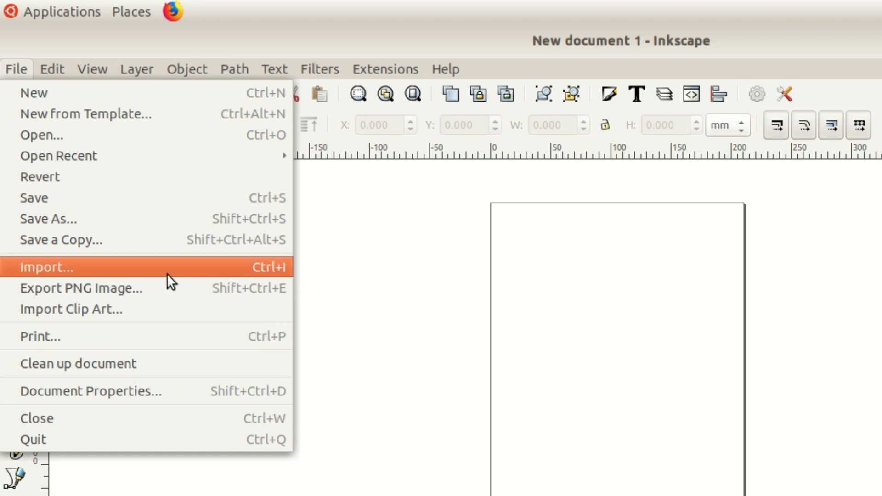
left_click(167, 274)
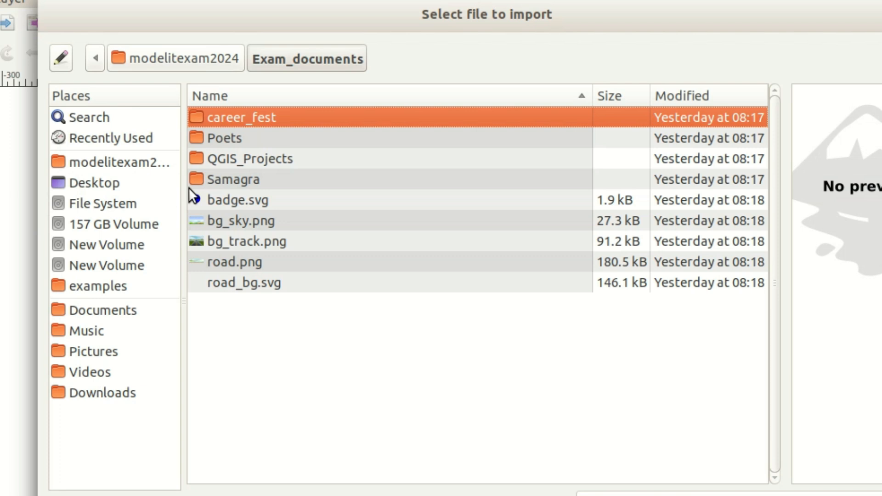
left_click(95, 183)
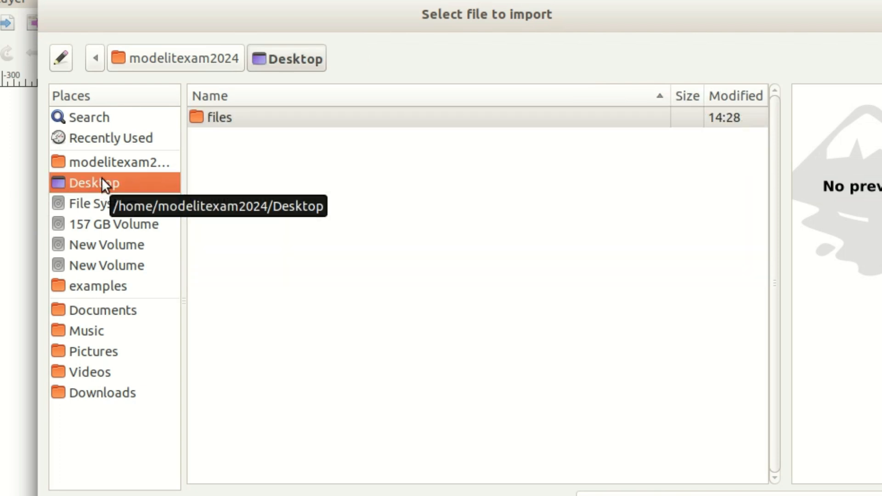
left_click(68, 164)
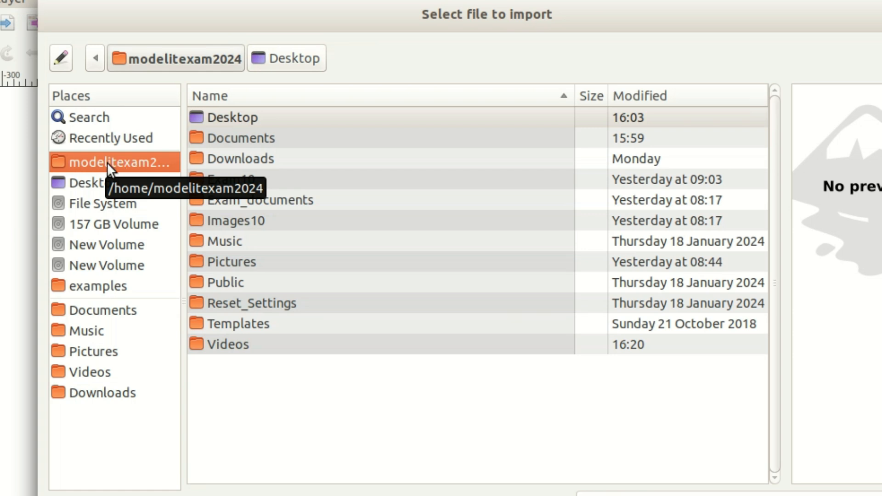
double_click(257, 199)
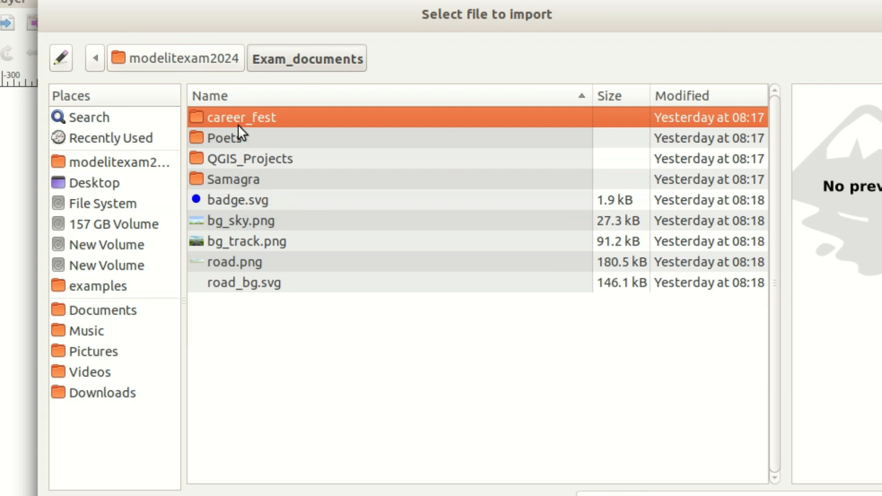
left_click(246, 203)
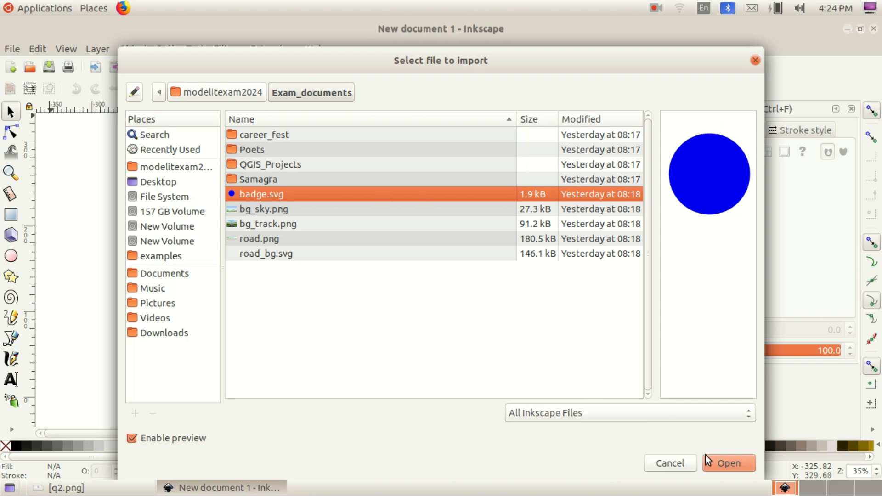
key("Return")
left_click_drag(265, 194, 213, 244)
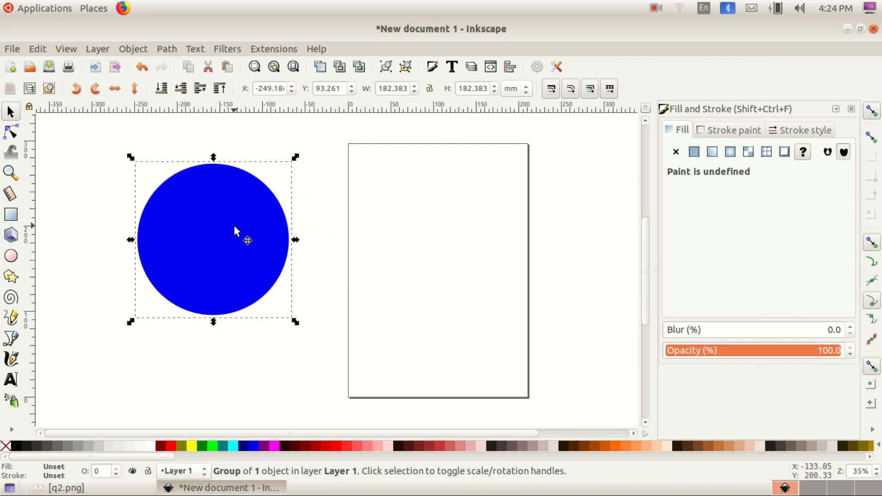
Draw a whole circle about 156 mm wide and 158 mm high on the page, beside the blue circle
left_click(69, 487)
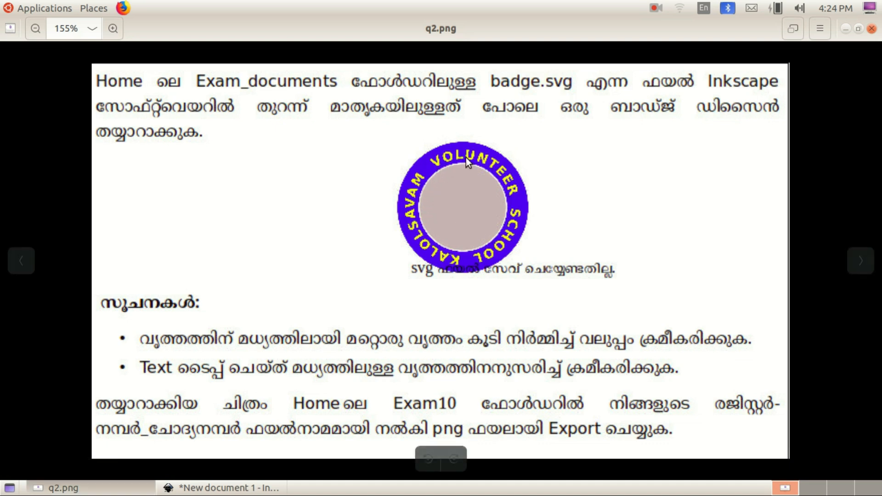
left_click(88, 487)
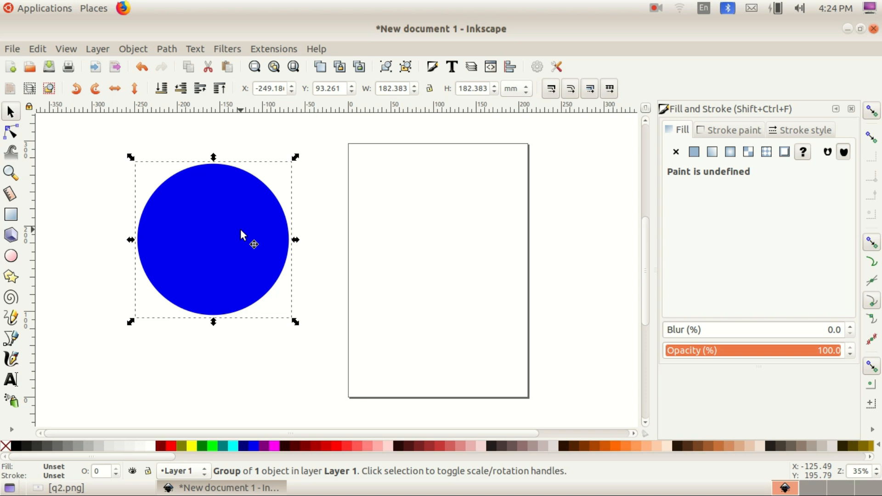
left_click(11, 256)
left_click_drag(363, 217, 497, 352)
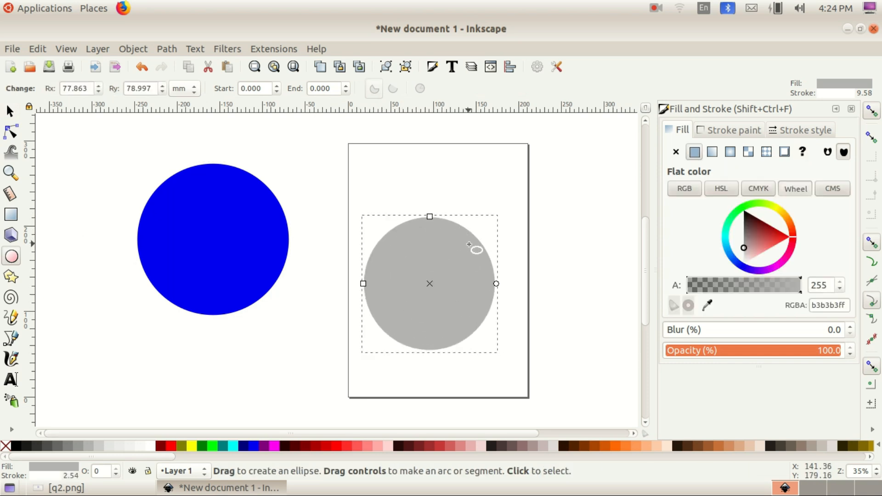
left_click_drag(496, 283, 426, 299)
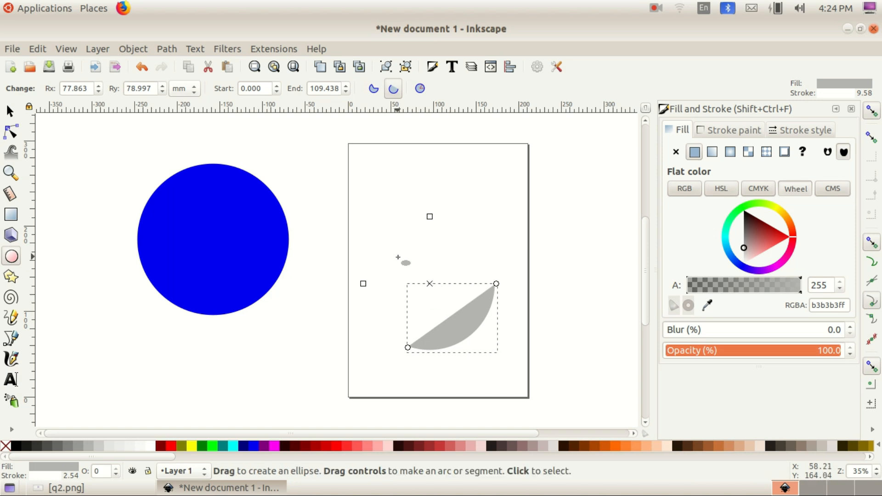
left_click(420, 89)
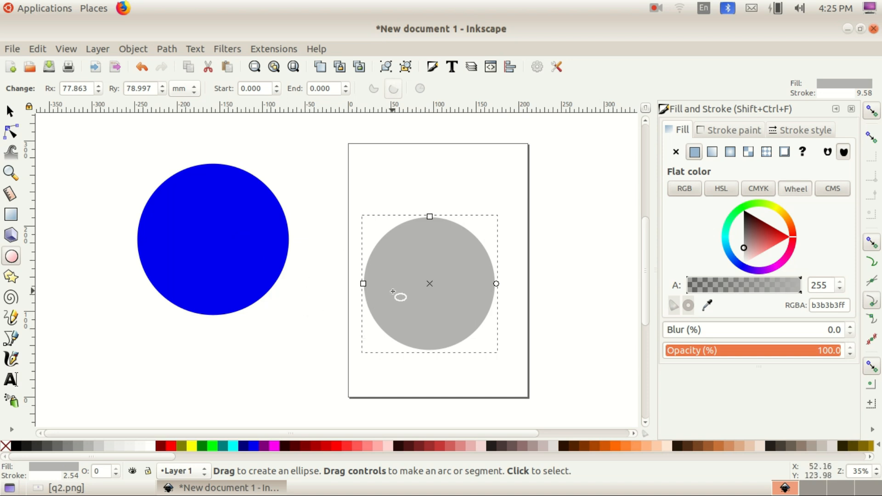
Fill the new circle with grey 999999 and move it to overlap the lower-right edge of the blue circle
left_click(105, 487)
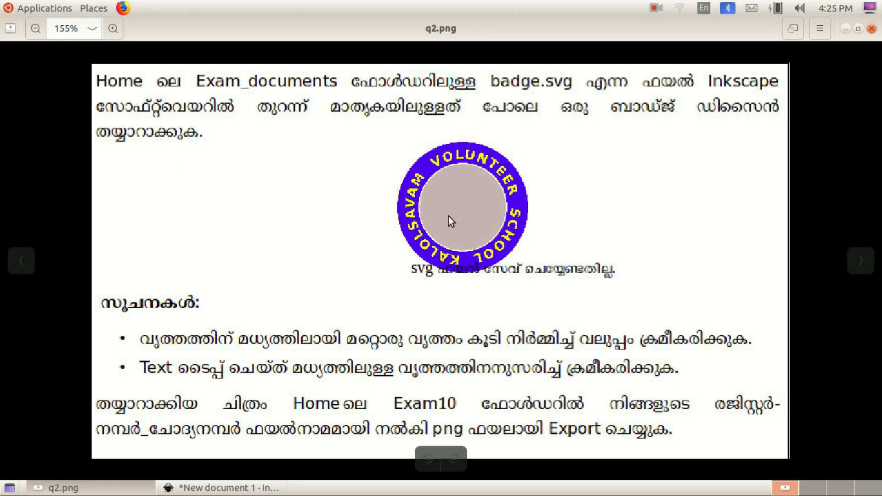
left_click(225, 488)
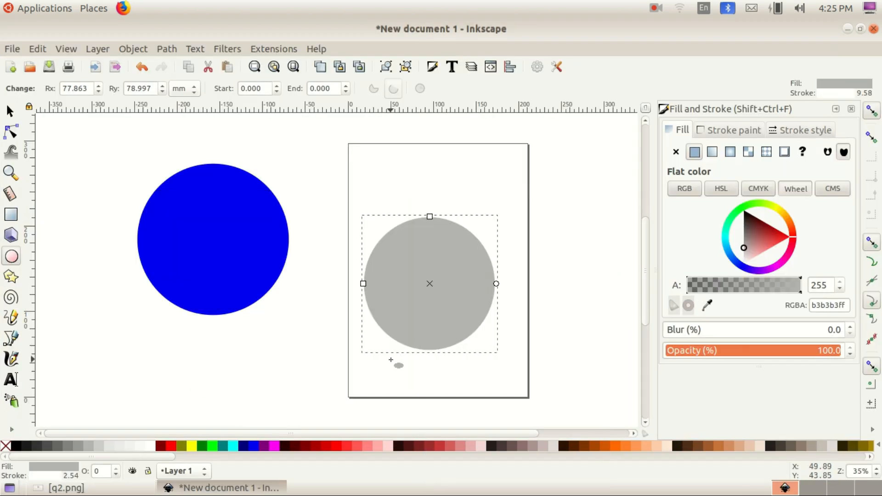
left_click(330, 446)
left_click(305, 447)
left_click(274, 446)
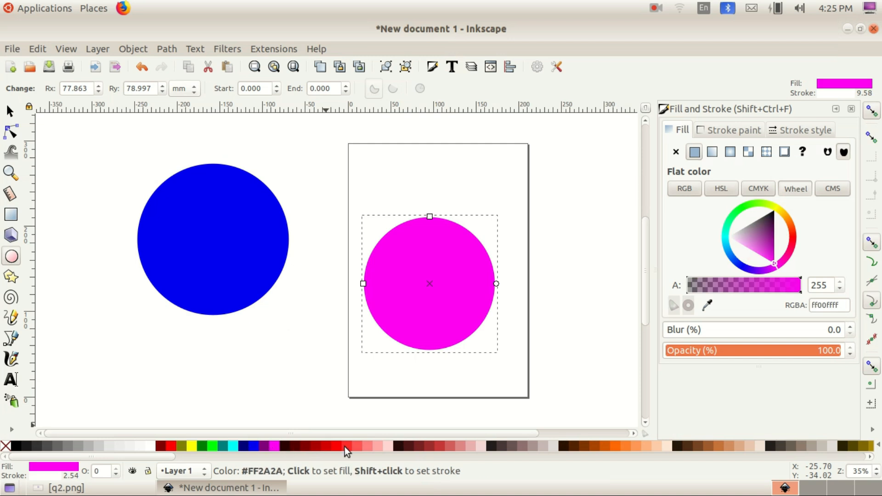
left_click(79, 448)
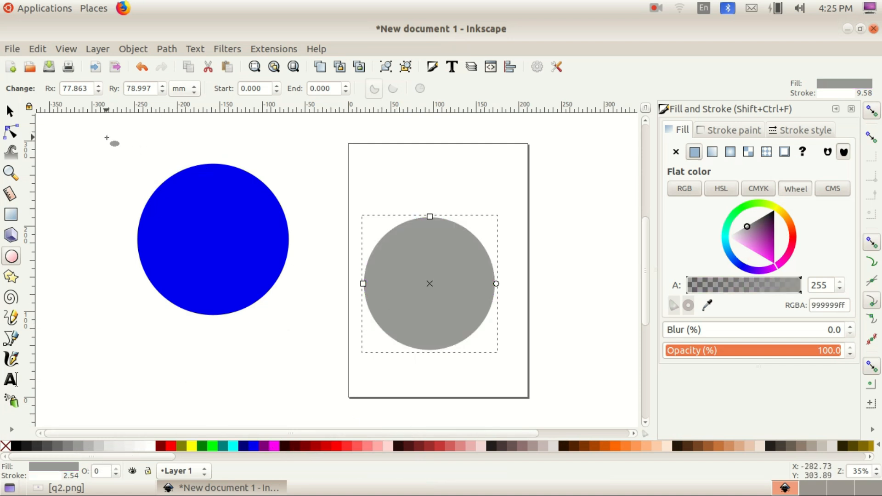
left_click(10, 111)
left_click_drag(437, 250, 307, 241)
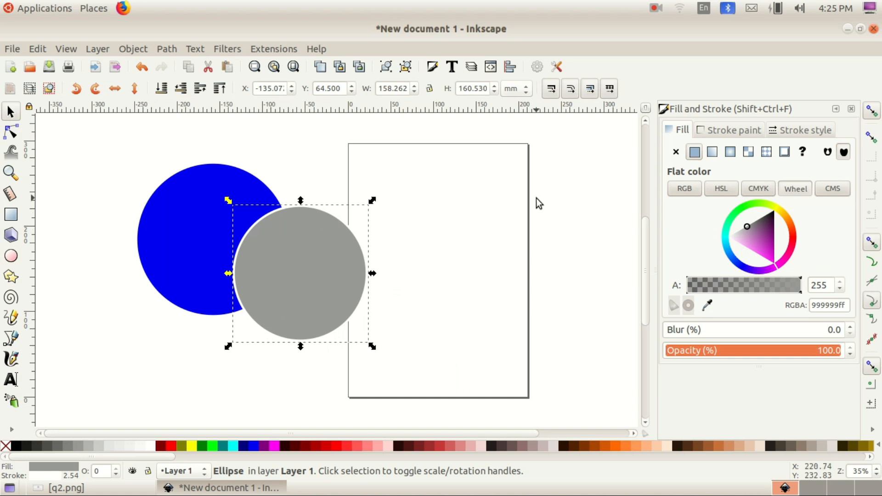
Close the Fill and Stroke dialog and reopen it on the grey circle's stroke paint
left_click(720, 131)
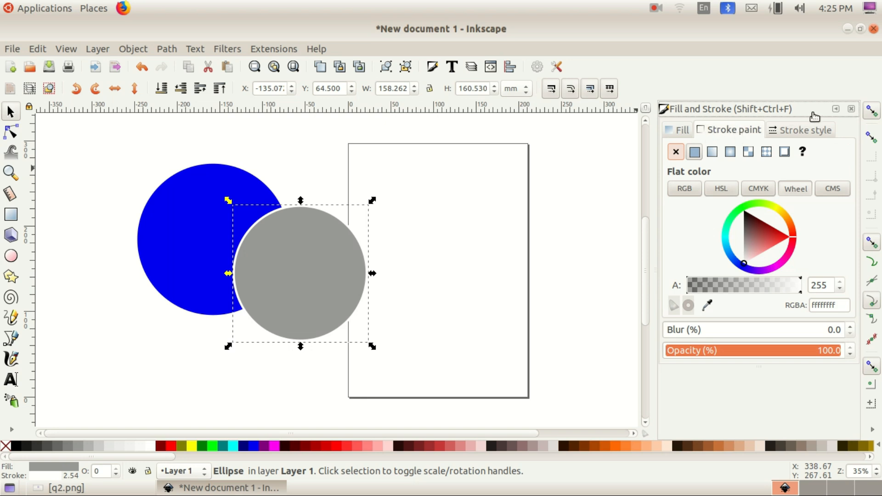
left_click(851, 109)
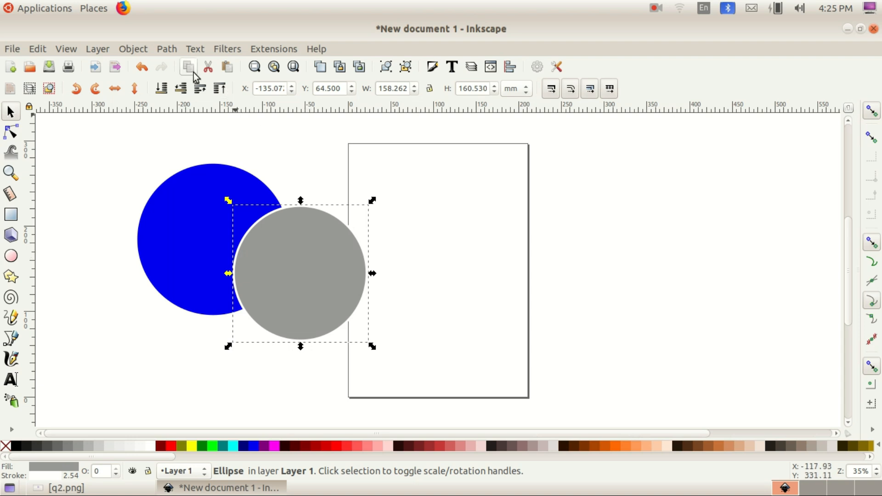
left_click(143, 48)
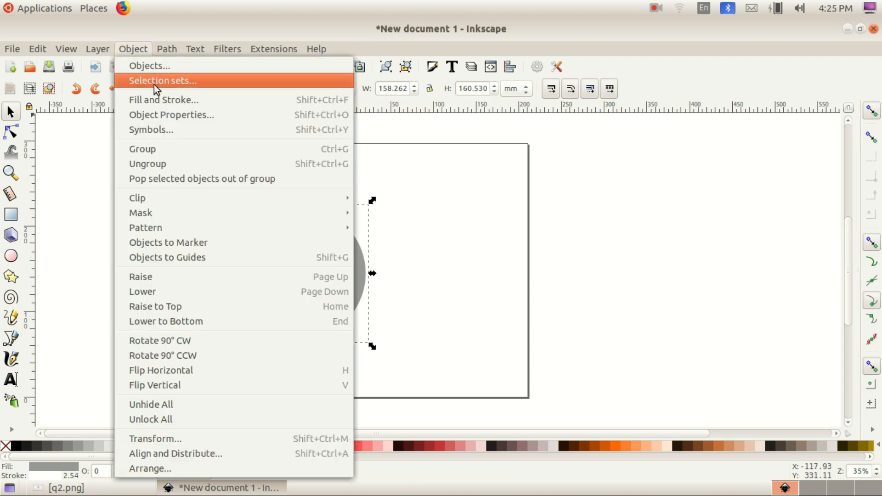
left_click(302, 100)
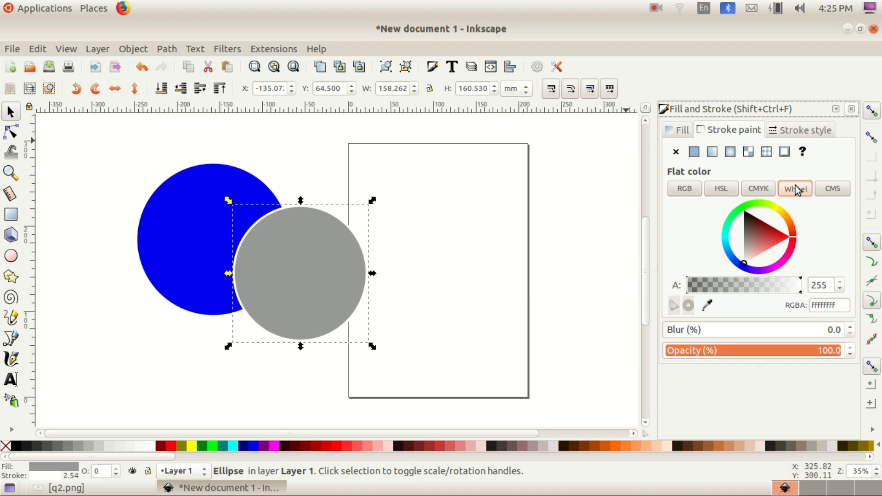
Try fff4f4 and 070000 as the grey circle's stroke colour and return it to white ffffff
left_click_drag(763, 238, 745, 262)
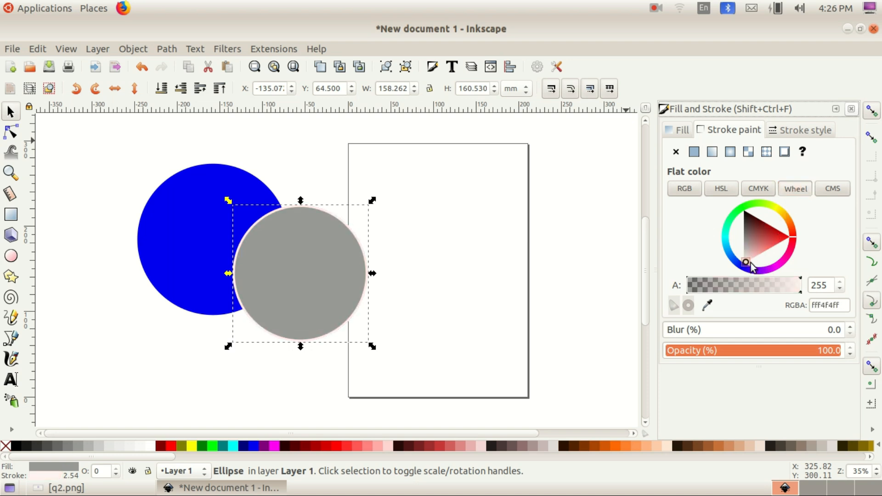
left_click(746, 261)
left_click(746, 262)
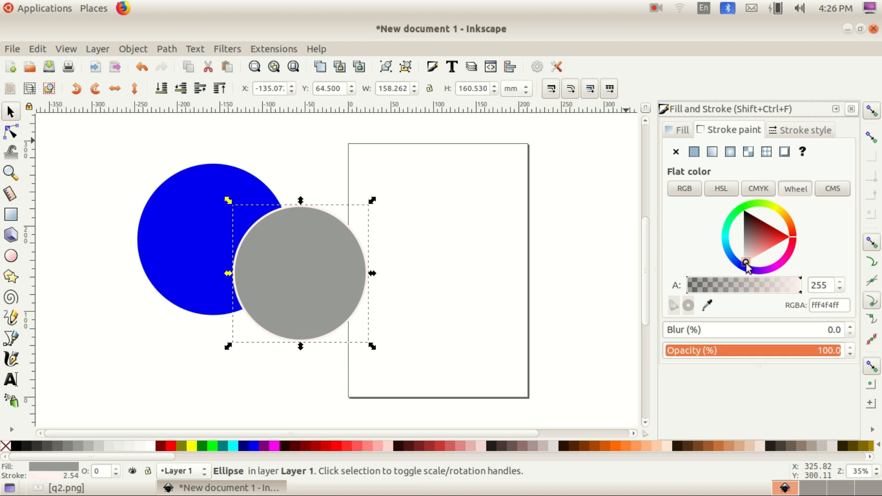
left_click(747, 216)
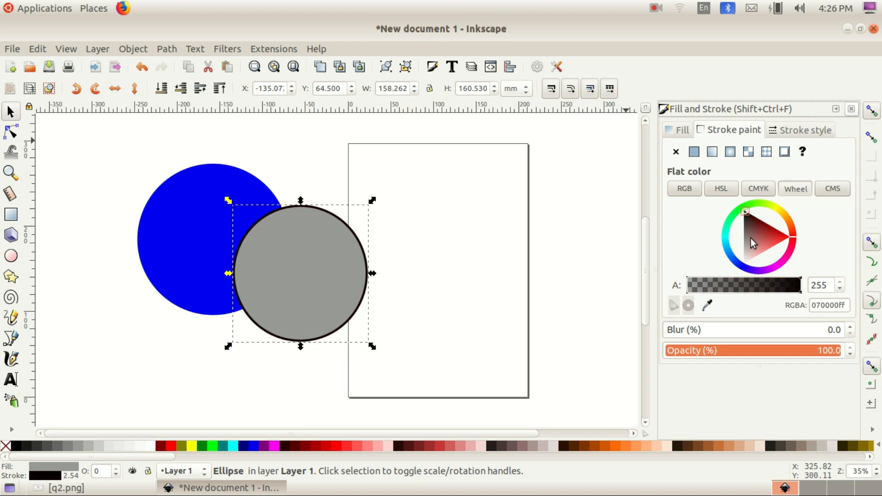
left_click(744, 266)
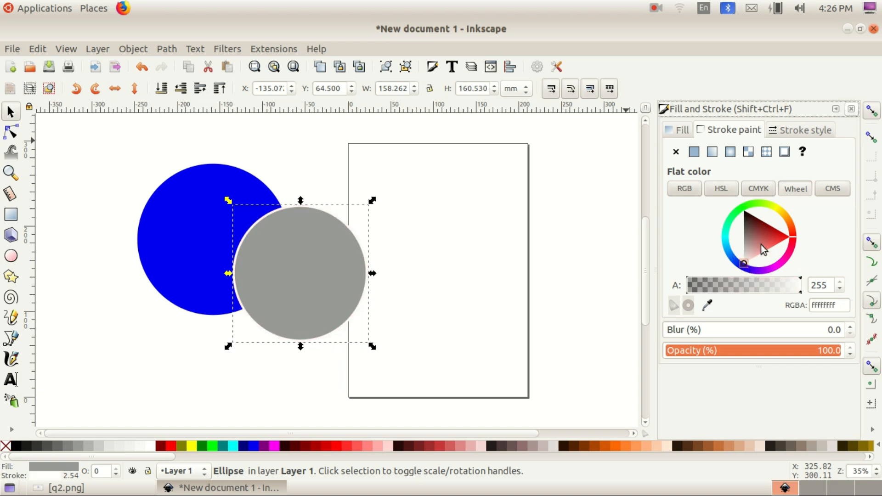
Set the grey circle's stroke width to 3.636 mm
left_click(801, 130)
left_click(771, 150)
left_click(771, 150)
left_click(771, 150)
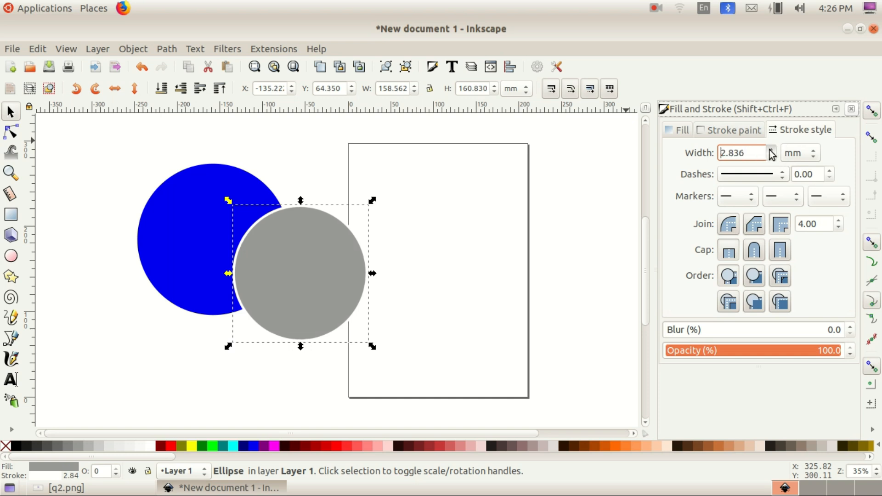
left_click(771, 150)
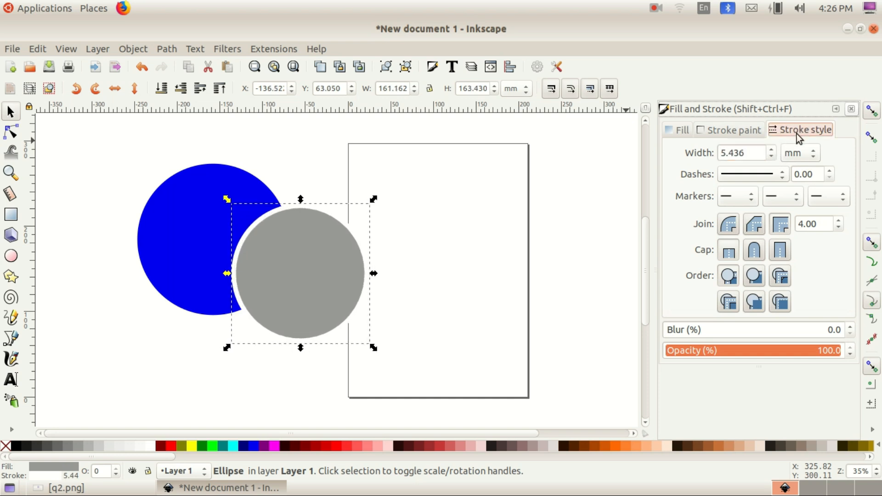
left_click(771, 156)
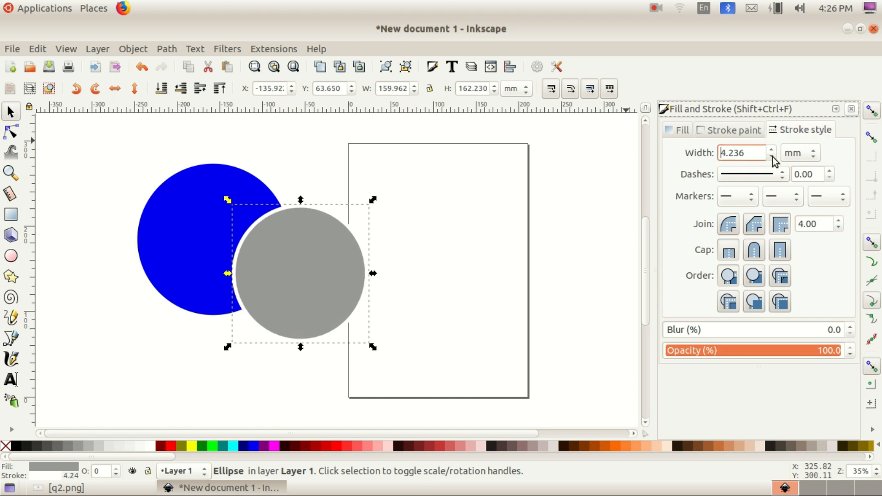
left_click(772, 158)
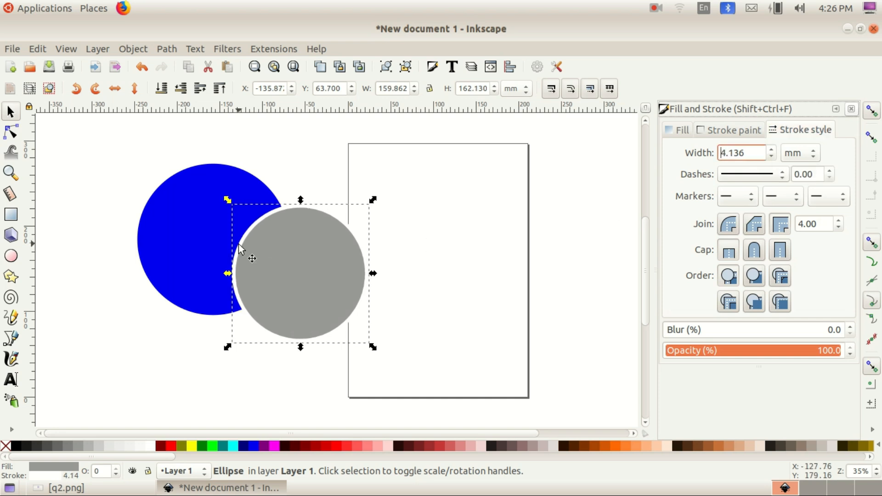
left_click(771, 158)
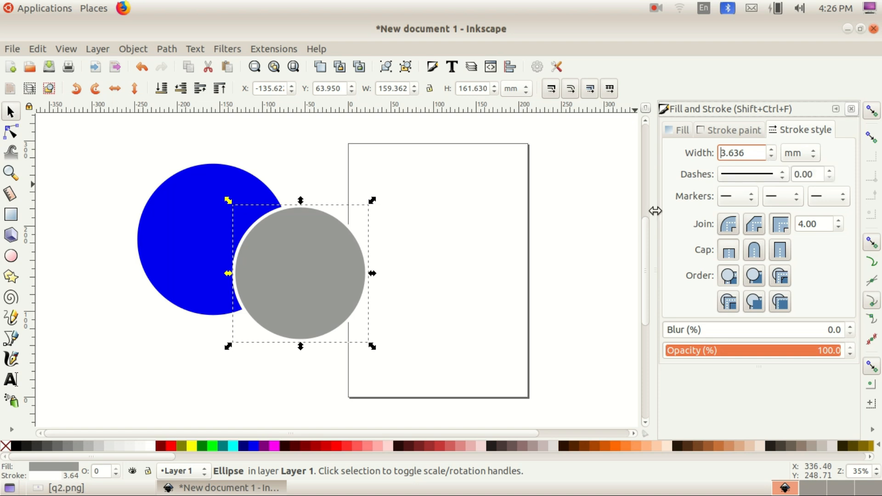
Scale the grey circle down to about 118 by 120 mm and centre it inside the blue circle
left_click(419, 277)
left_click(301, 263)
left_click_drag(373, 200, 349, 218)
left_click_drag(326, 269, 242, 230)
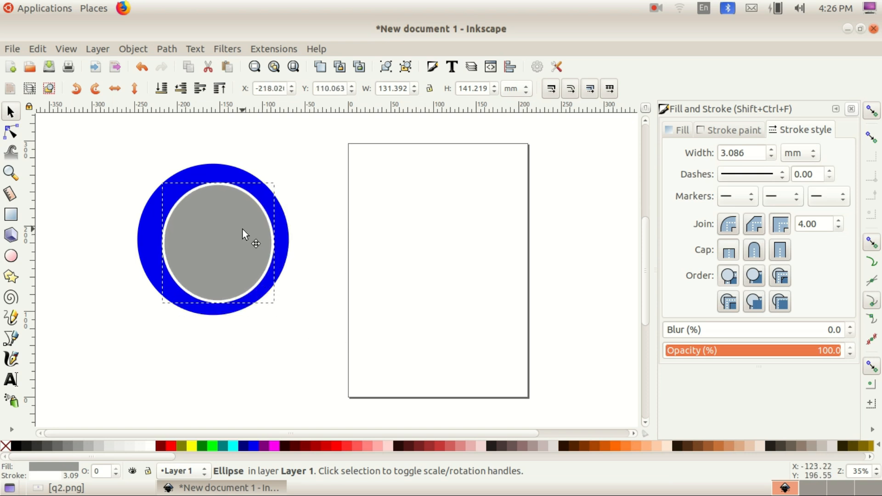
left_click_drag(280, 184, 261, 196)
left_click_drag(227, 235, 228, 222)
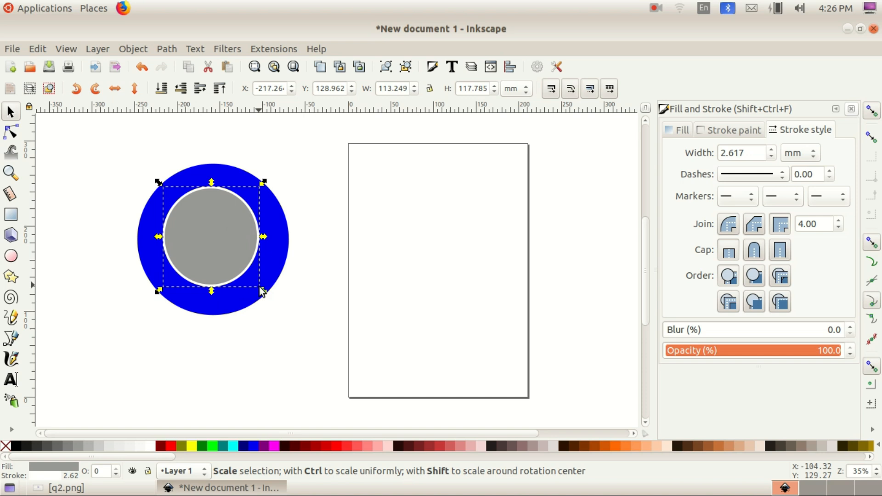
left_click_drag(261, 289, 265, 290)
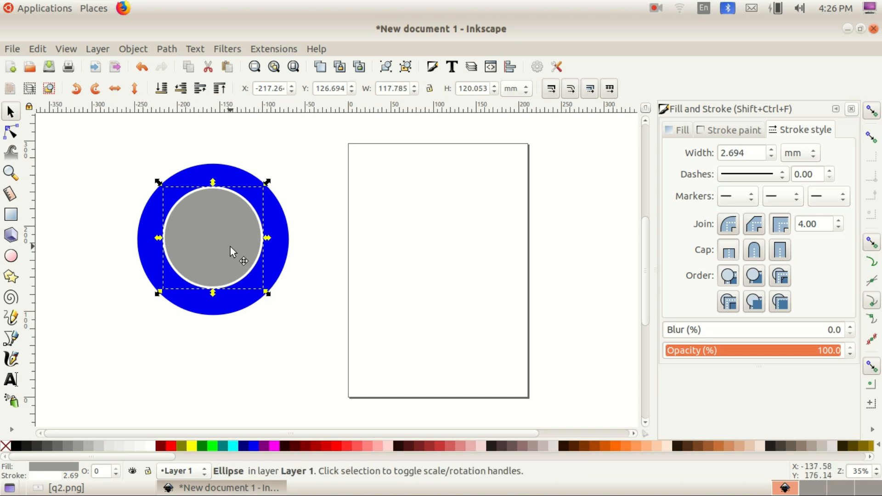
Nudge the grey circle slightly down to centre it within the blue circle and deselect it
left_click_drag(229, 249, 229, 252)
left_click(483, 265)
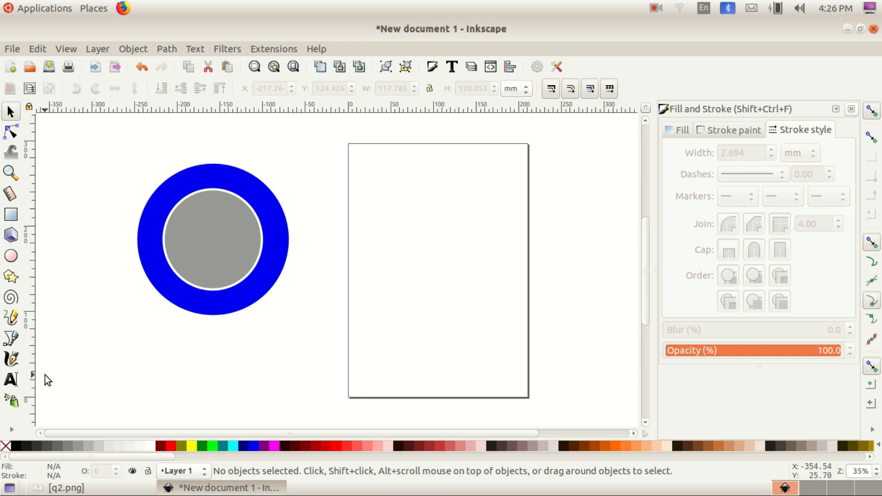
Add the 30 pt sans-serif text "SCHOOL KALOLSAVAM VOLUNTEER" below the blue circle, following the wording in q2.png
left_click(14, 377)
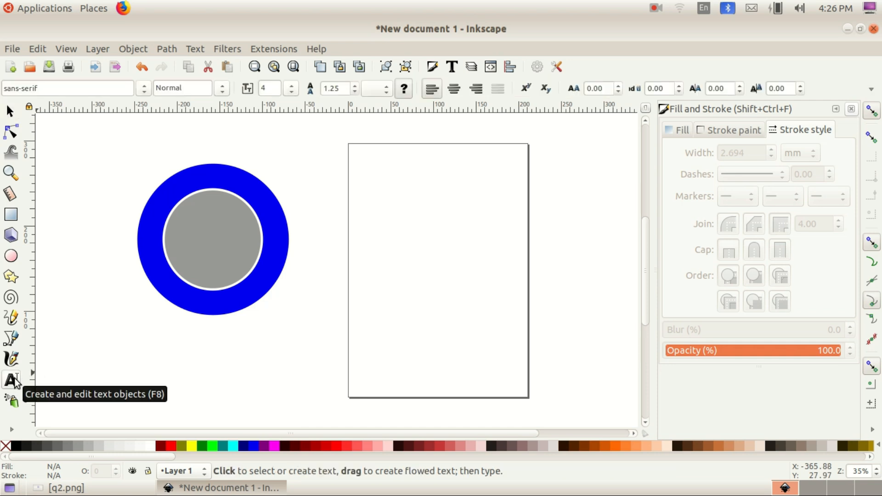
left_click(124, 357)
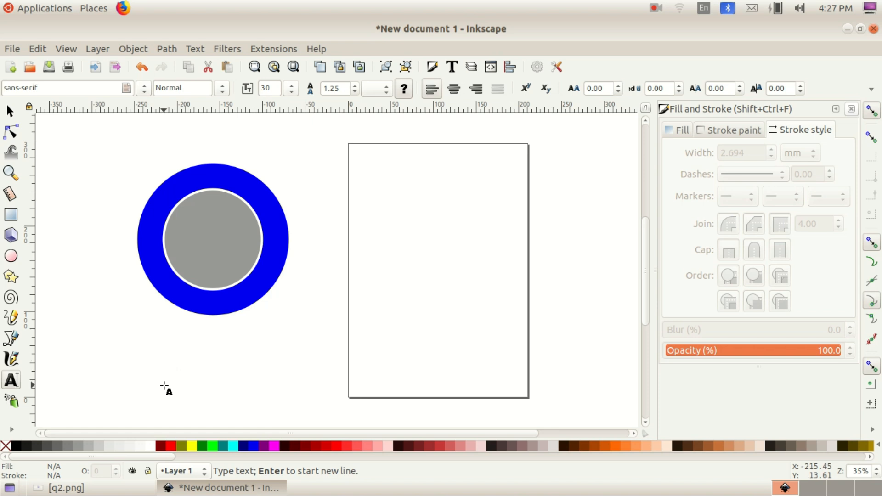
left_click(64, 488)
left_click(64, 487)
type("S")
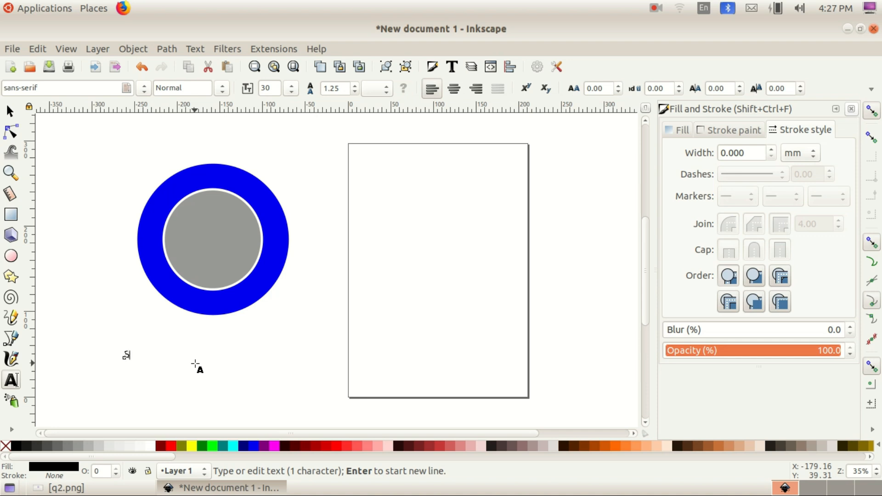
type("CHOOL ")
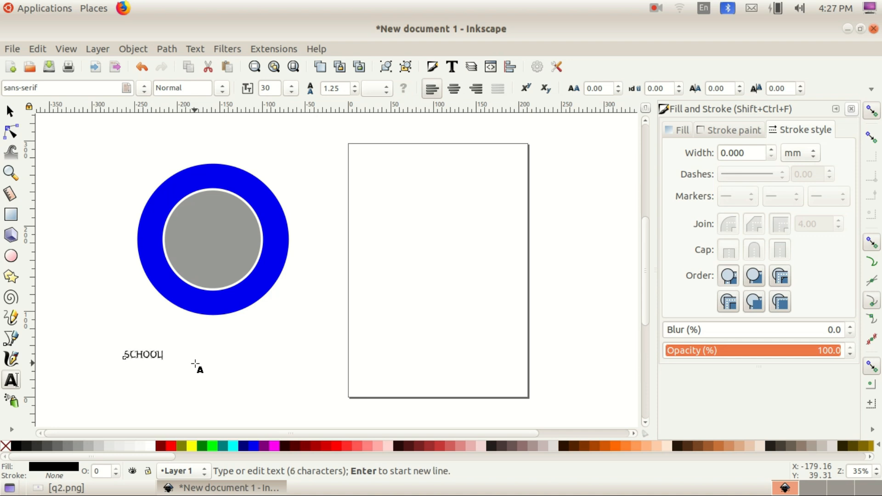
type("KALO")
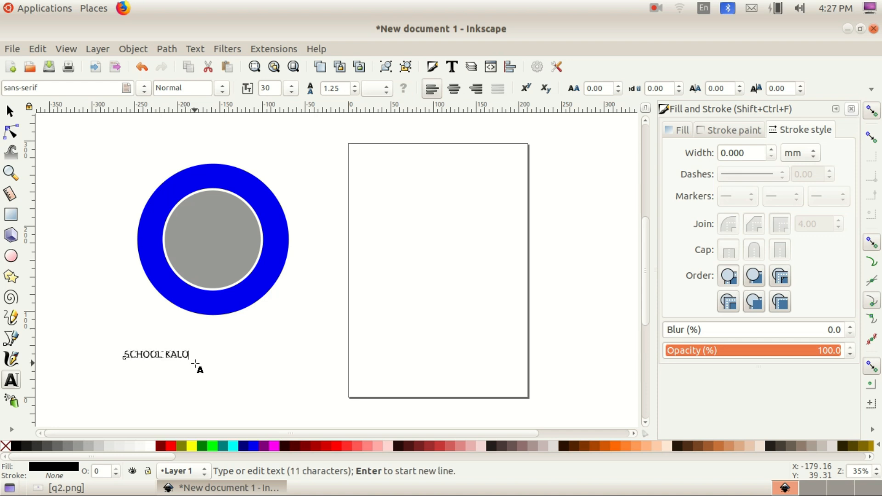
type("LSAVAM V")
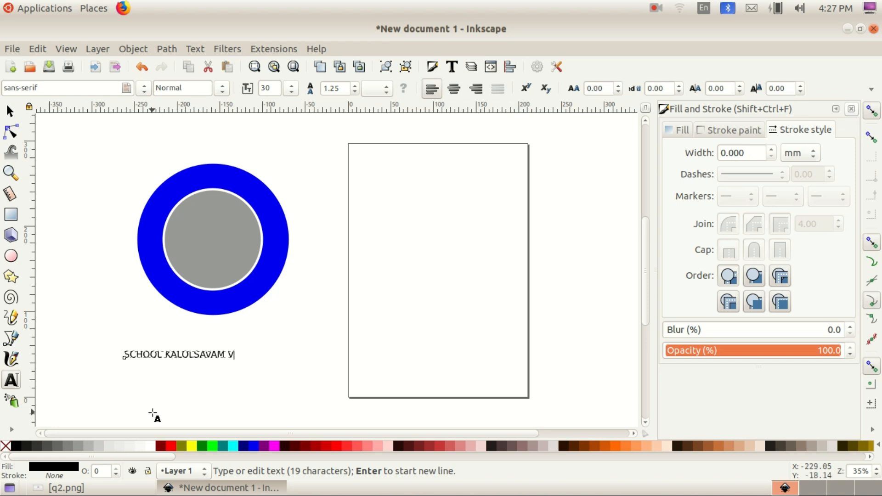
left_click(105, 488)
left_click(106, 488)
type("OLUNTEER")
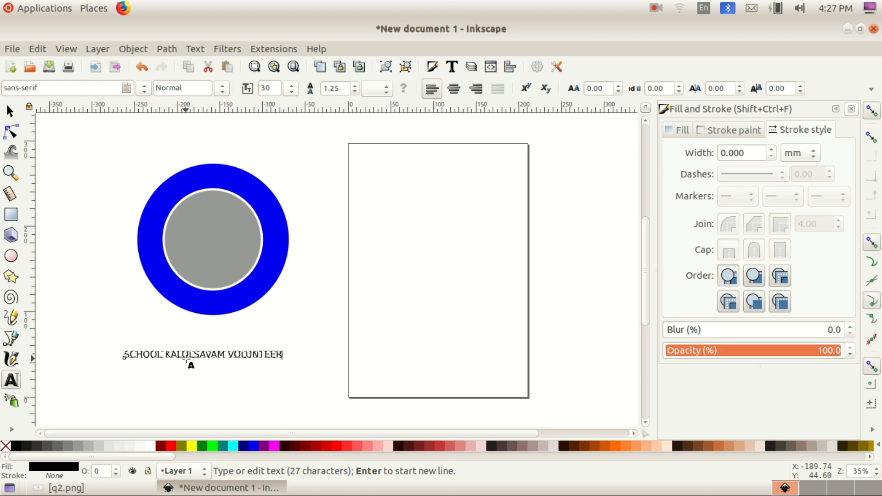
Compare the text with q2.png and add an extra space before KALOLSAVAM and before VOLUNTEER
left_click(64, 487)
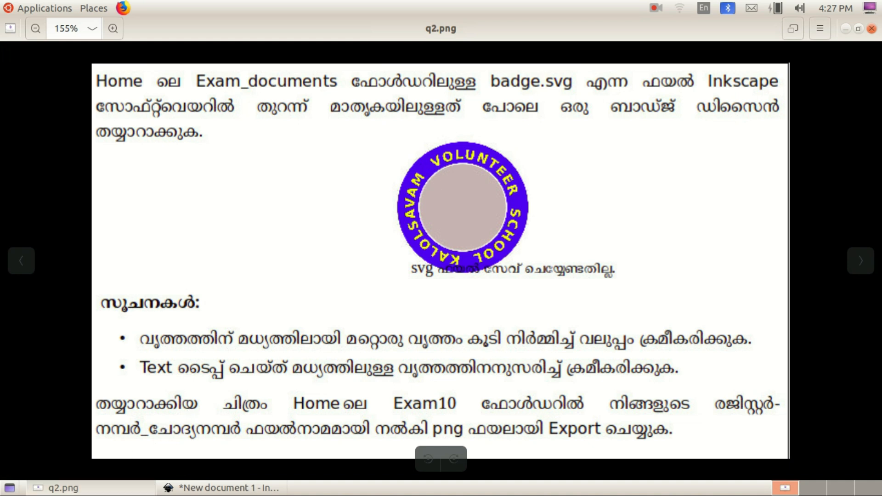
left_click(123, 488)
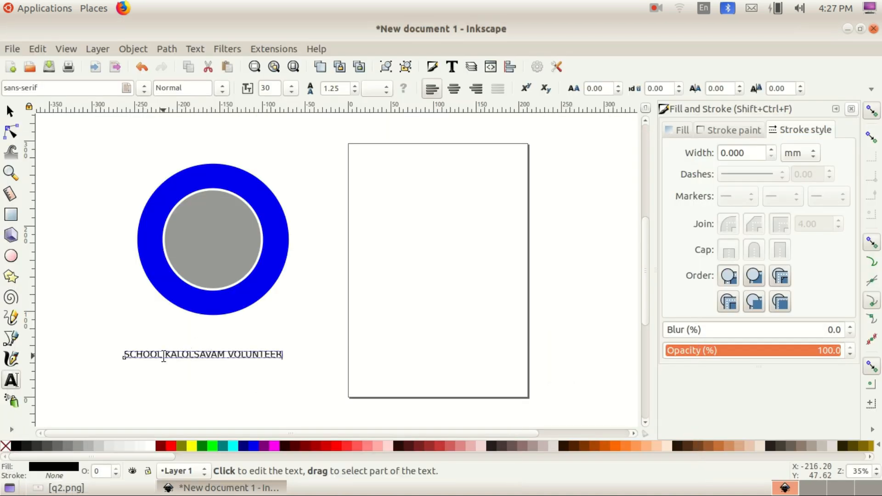
left_click(163, 355)
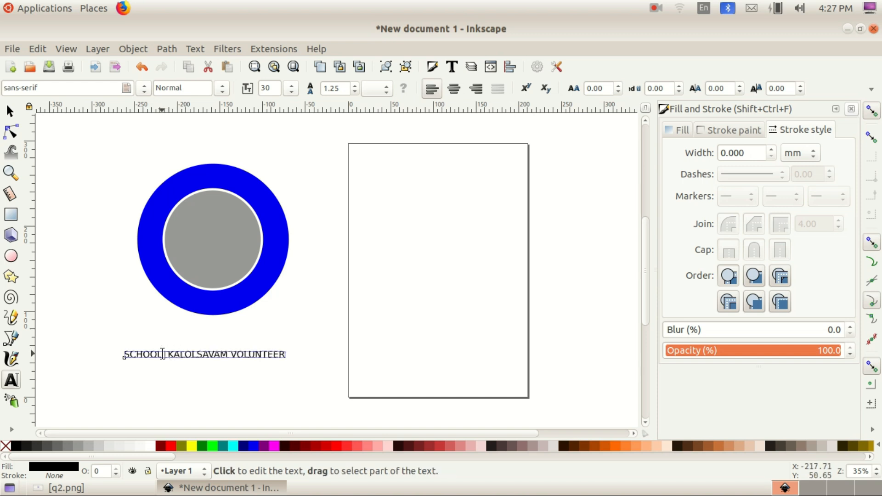
left_click(229, 354)
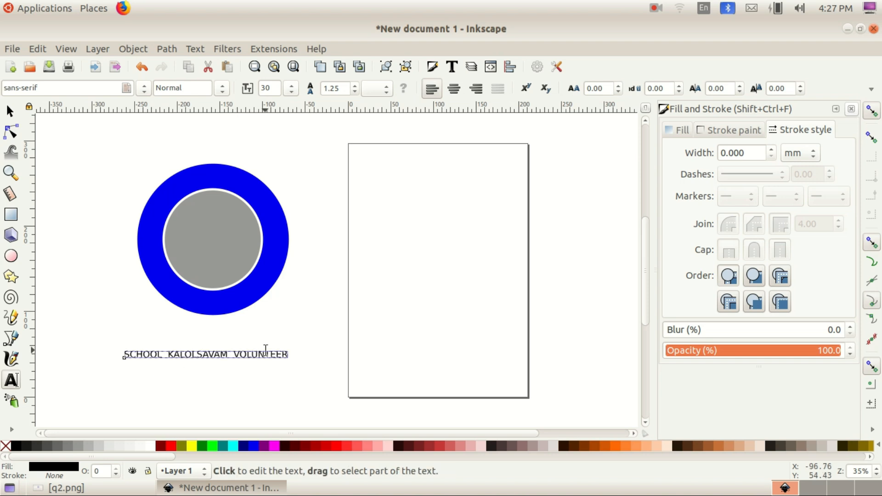
Set the whole SCHOOL KALOLSAVAM VOLUNTEER text to Bold and check it against the badge in q2.png
triple_click(196, 351)
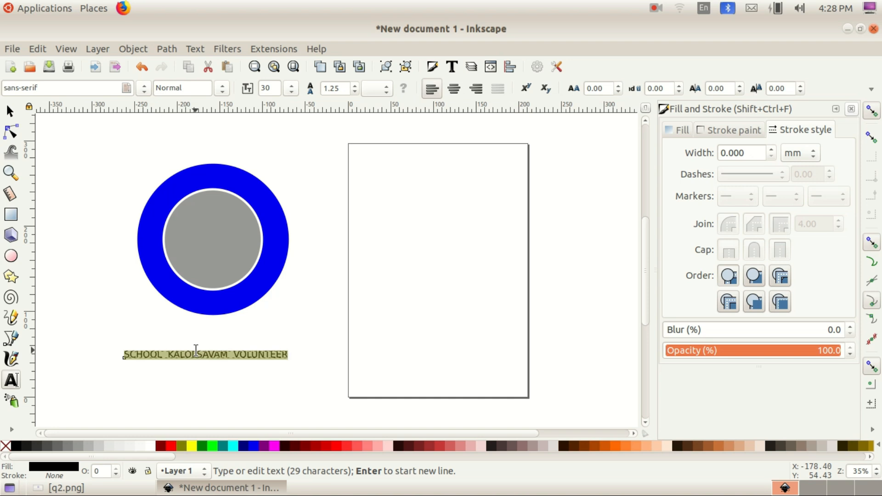
left_click(219, 93)
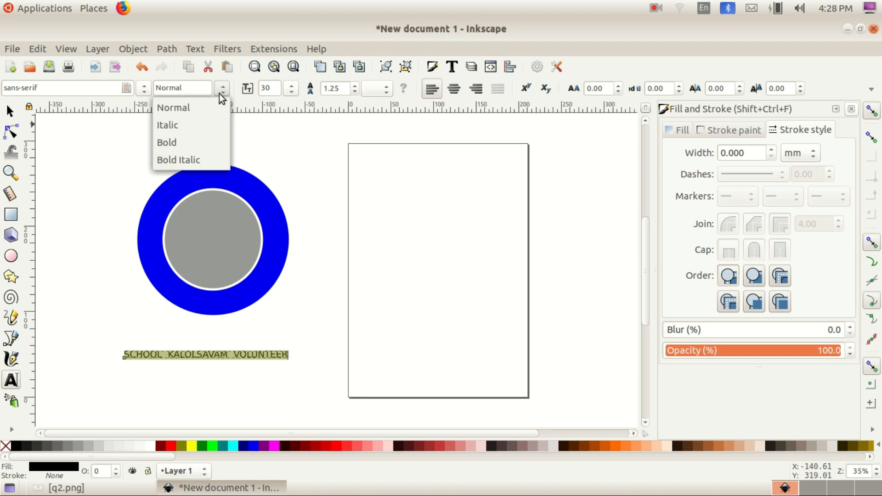
left_click(181, 143)
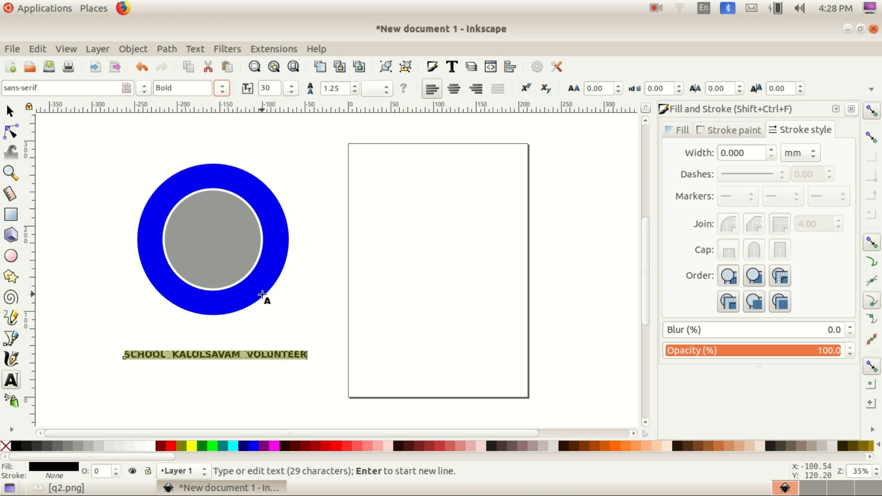
left_click(64, 488)
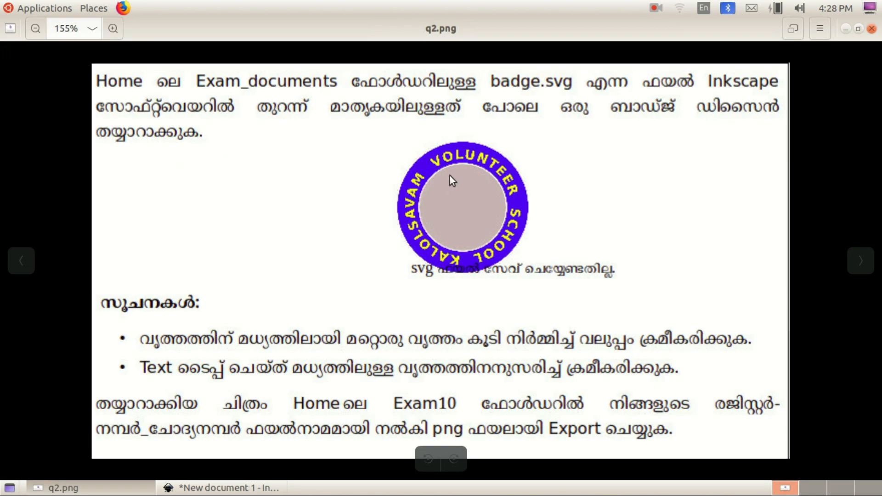
left_click(64, 488)
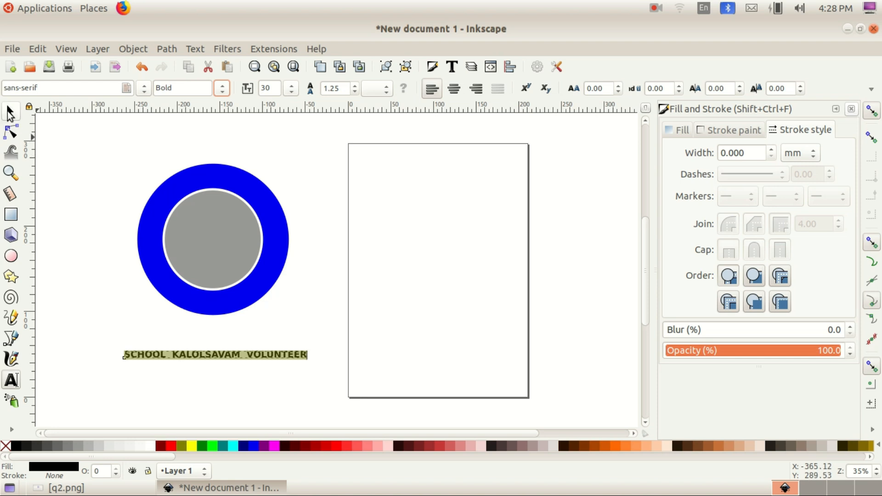
Scale the text up to about 237 by 18 mm and fill it with yellow as in q2.png
left_click(8, 111)
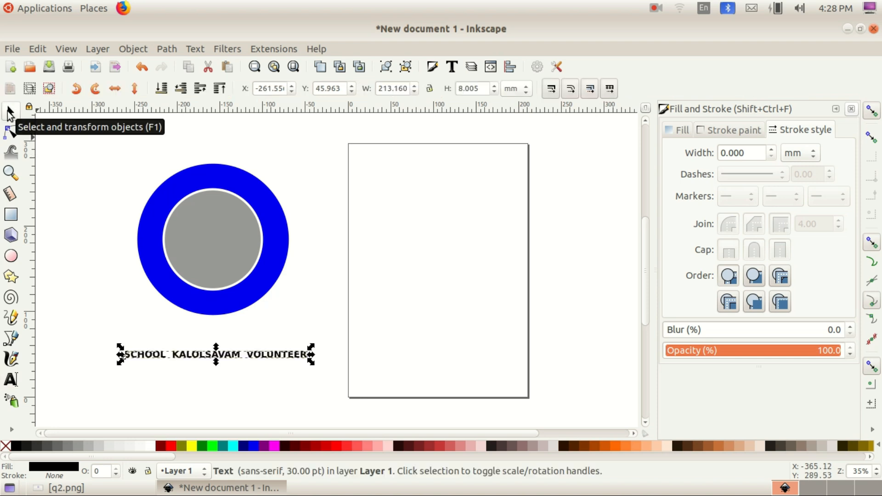
left_click_drag(309, 363, 329, 371)
left_click(64, 487)
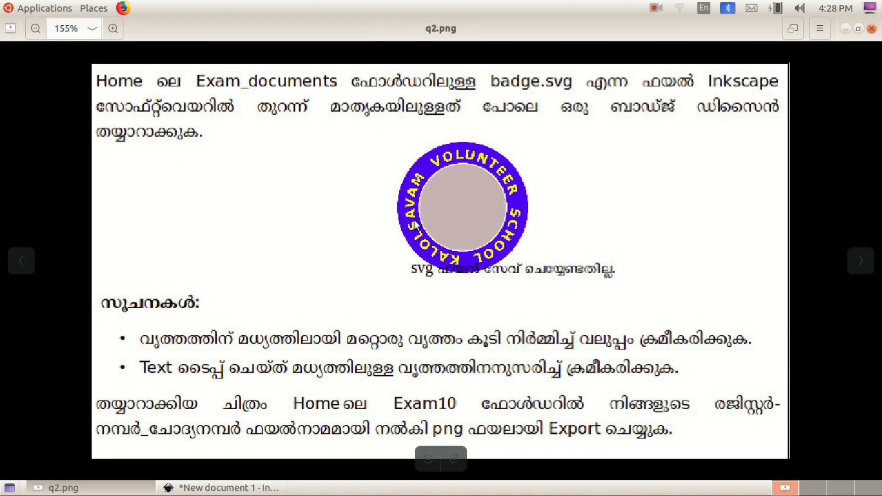
left_click(133, 487)
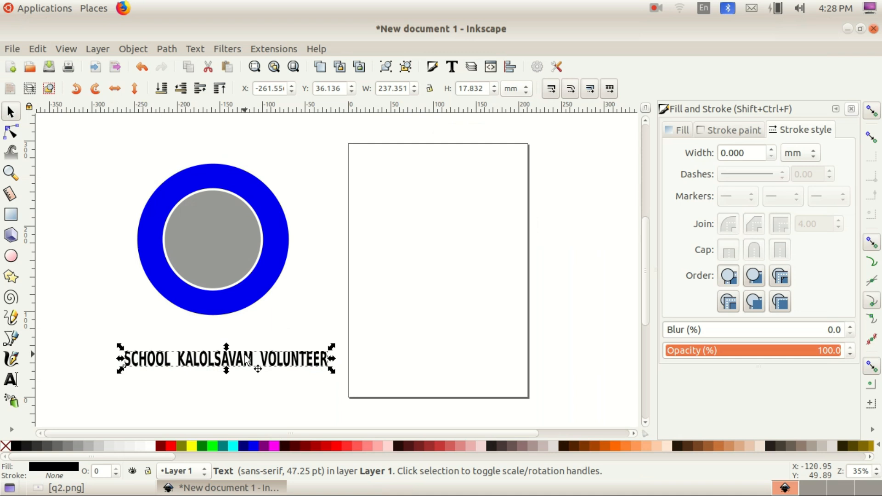
left_click(191, 445)
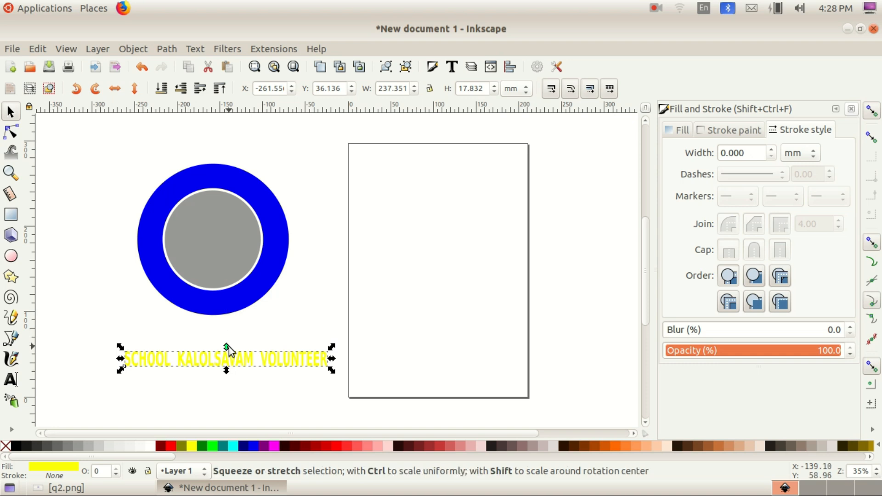
left_click(315, 319)
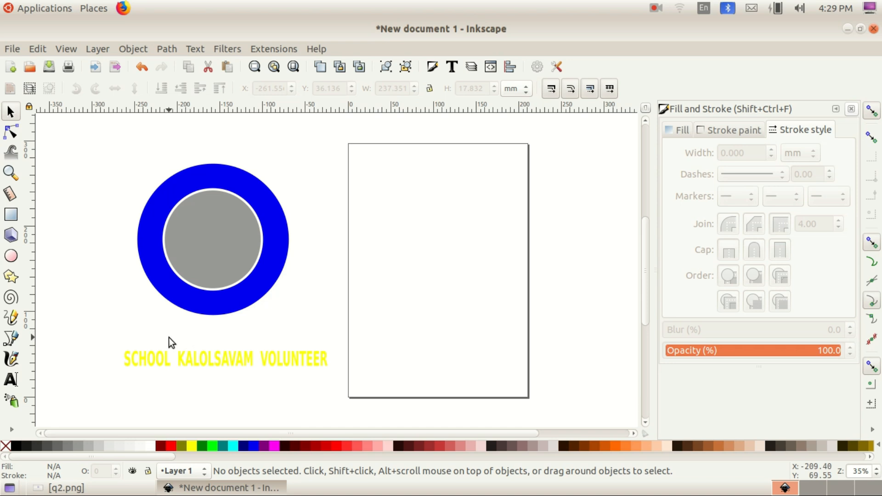
Put the yellow text on the path of the grey circle and compare the result with q2.png
key("shift")
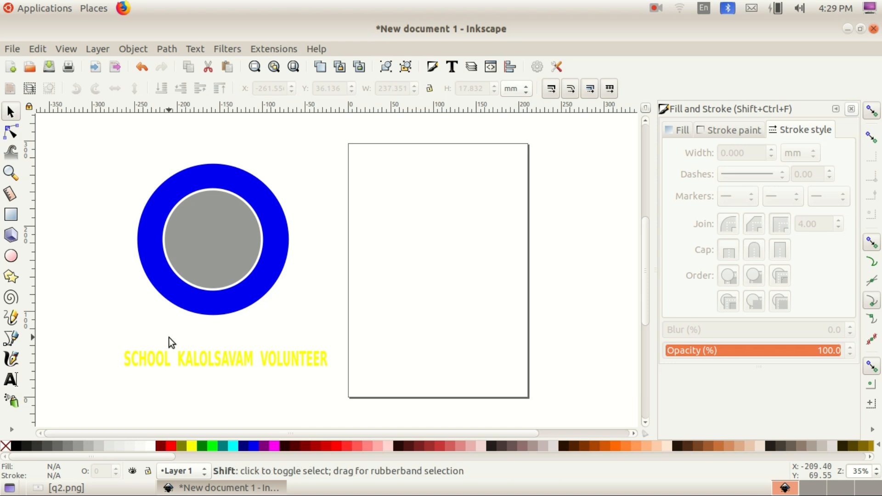
left_click(190, 360, "shift")
left_click(217, 252, "shift")
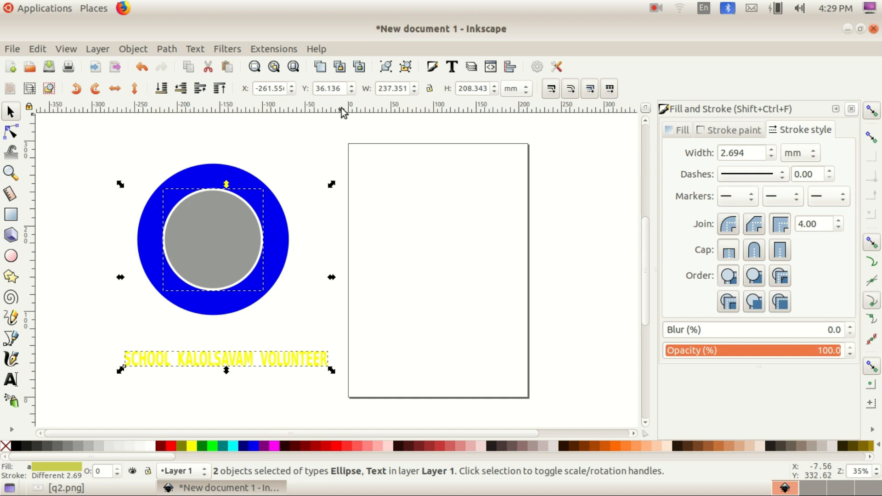
left_click(194, 48)
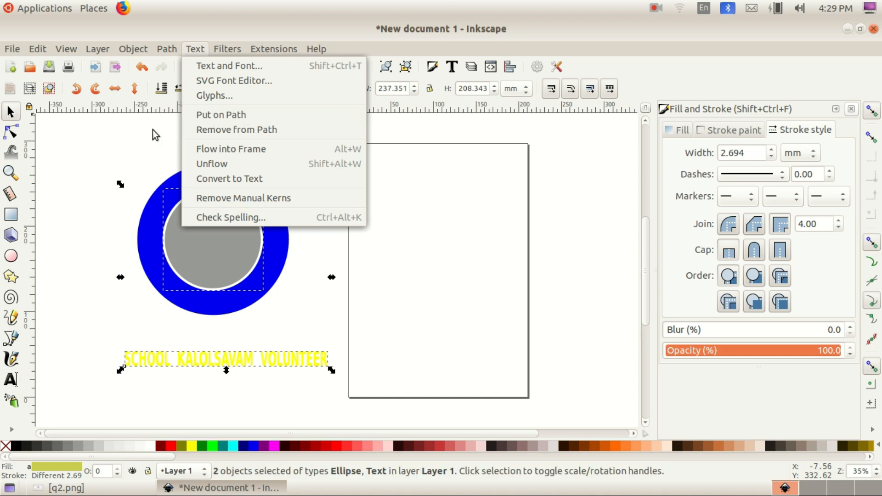
left_click(205, 117)
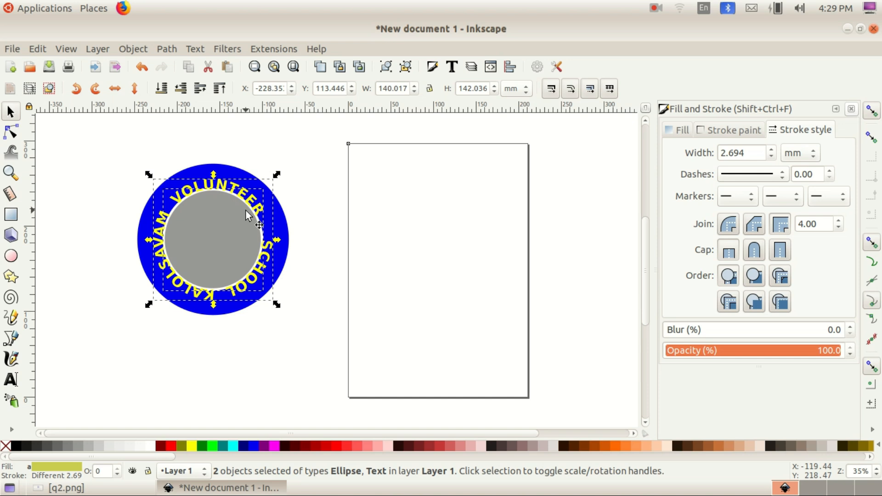
left_click(114, 490)
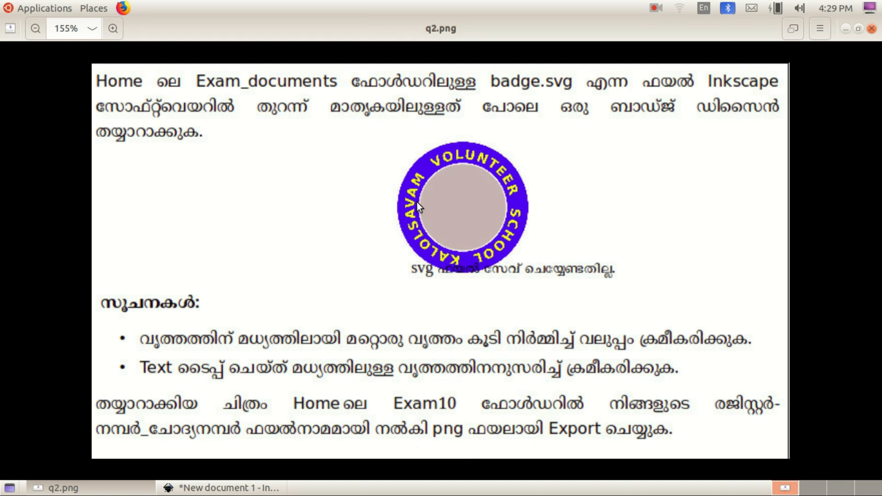
left_click(103, 488)
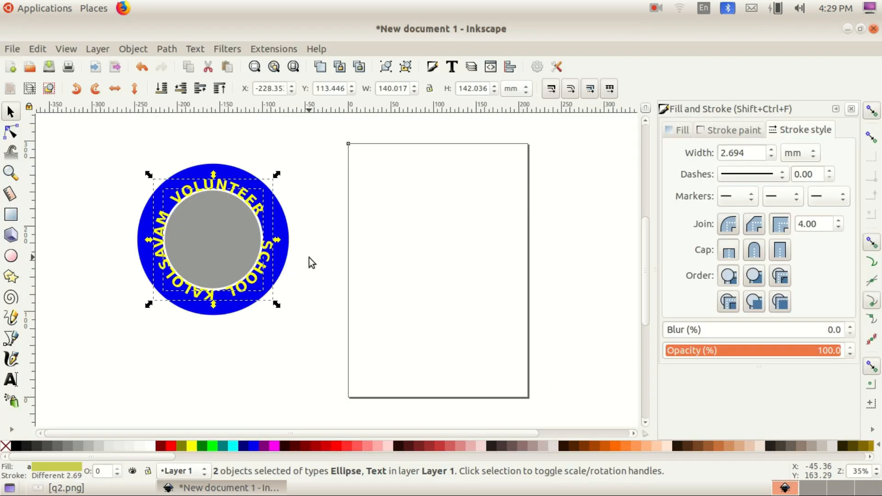
left_click(350, 234)
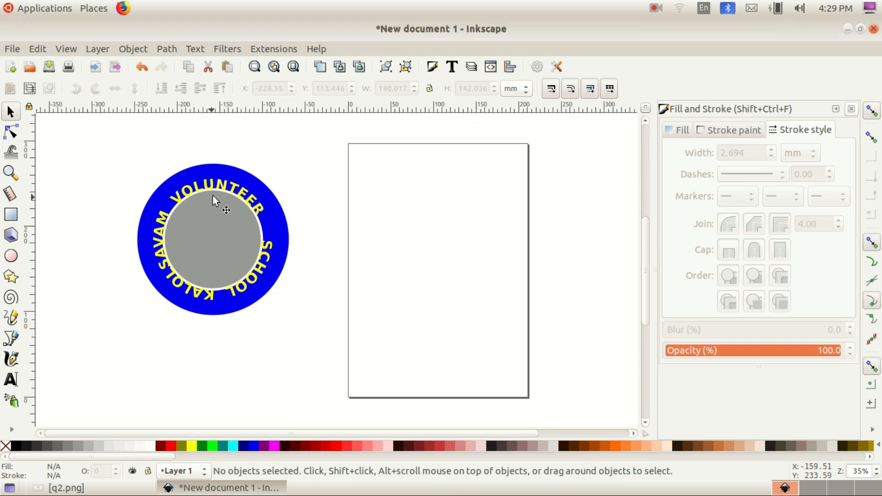
Enlarge the circular text to about 157 by 154 mm within the blue ring and compare it with q2.png
left_click(253, 200)
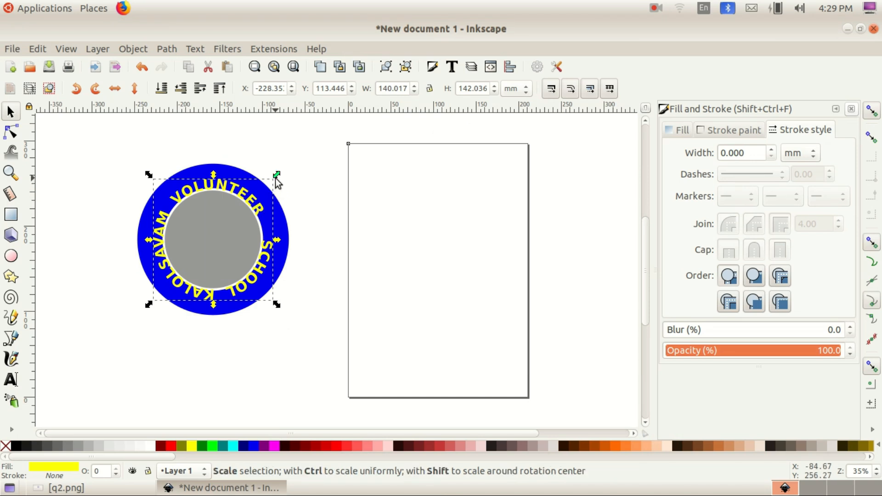
left_click_drag(279, 174, 286, 171)
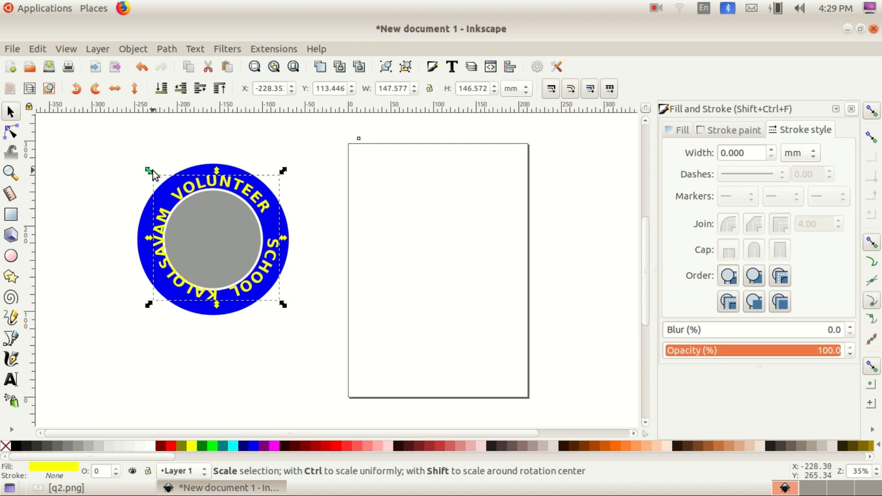
left_click_drag(148, 170, 144, 169)
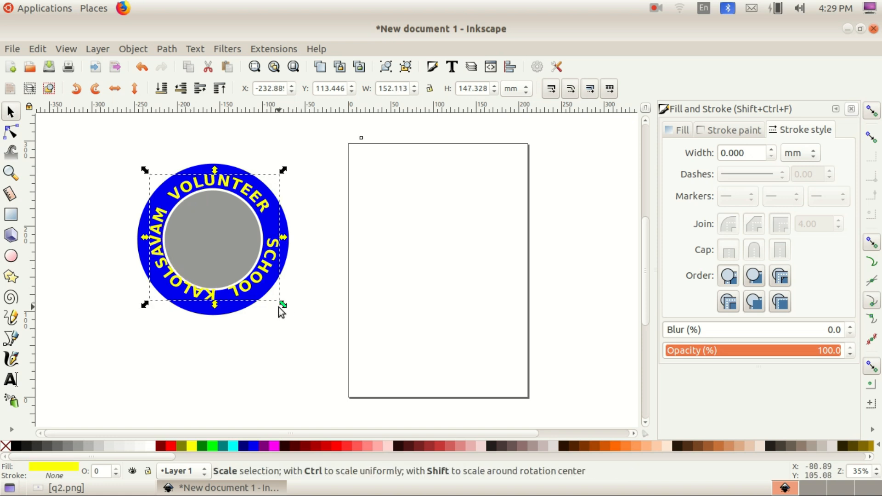
left_click_drag(283, 304, 283, 309)
left_click_drag(146, 307, 144, 308)
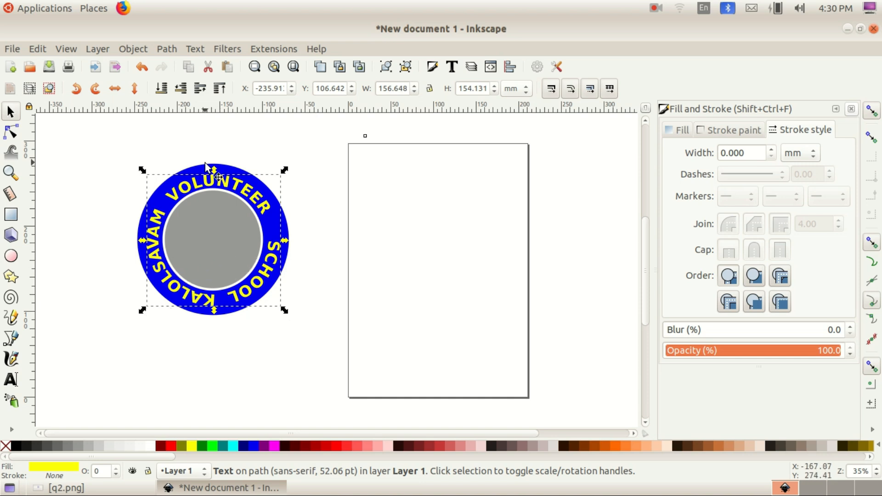
left_click(372, 220)
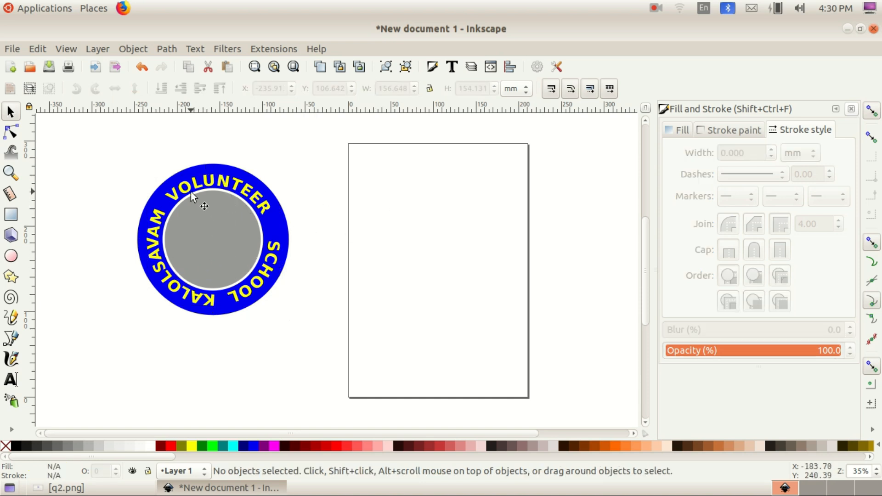
left_click(69, 488)
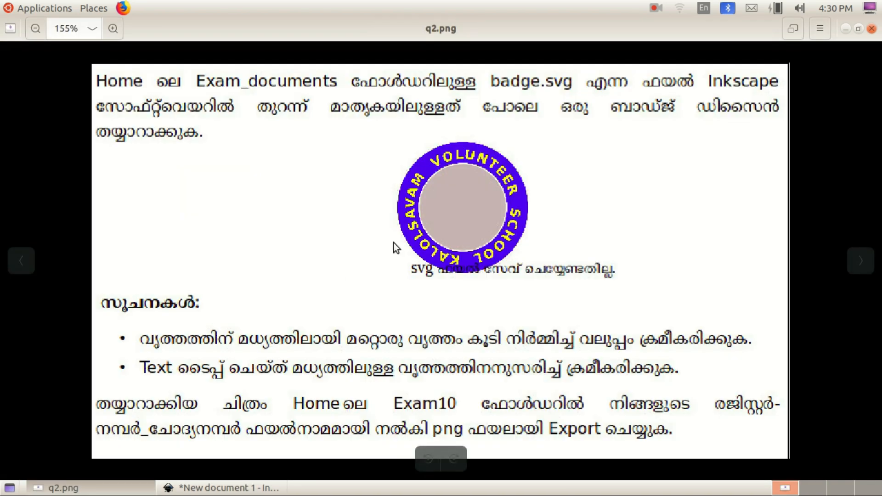
Return to Inkscape and undo the circular text's enlargement, its placement on the path and its yellow fill
left_click(69, 488)
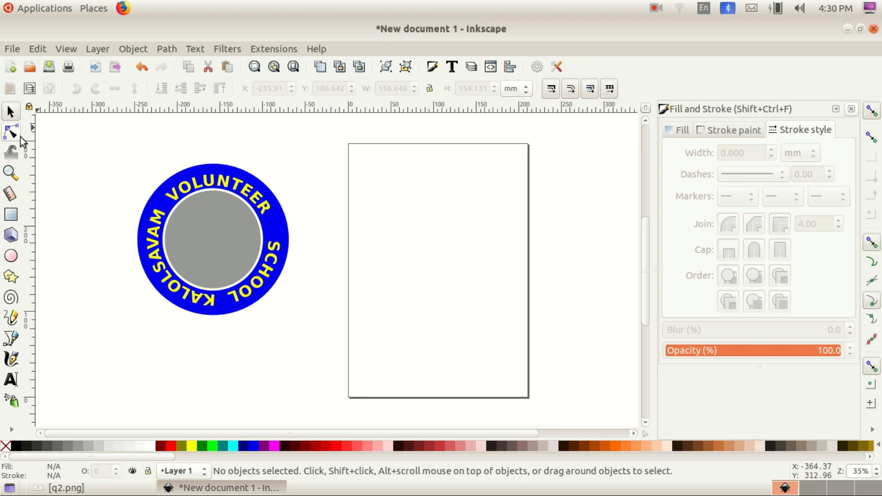
left_click(210, 181)
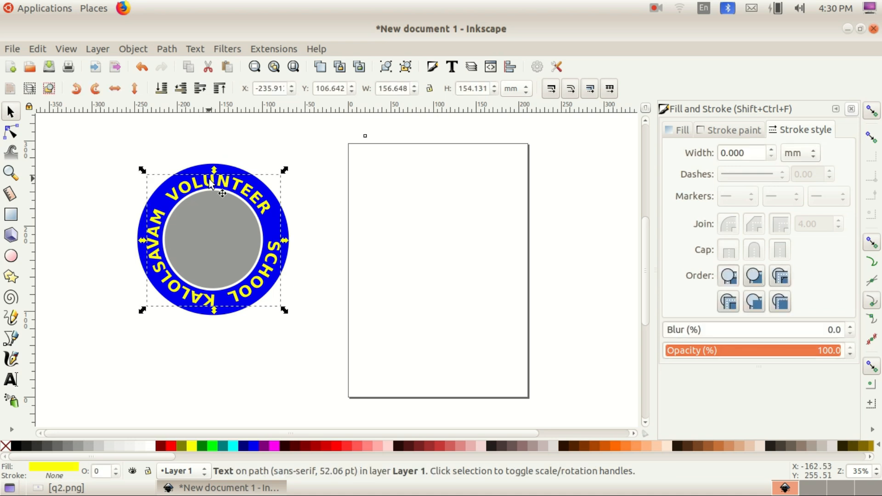
key("ctrl+z")
key("ctrl+z")
key("ctrl+z")
key("ctrl+z")
key("ctrl+z")
key("ctrl+z")
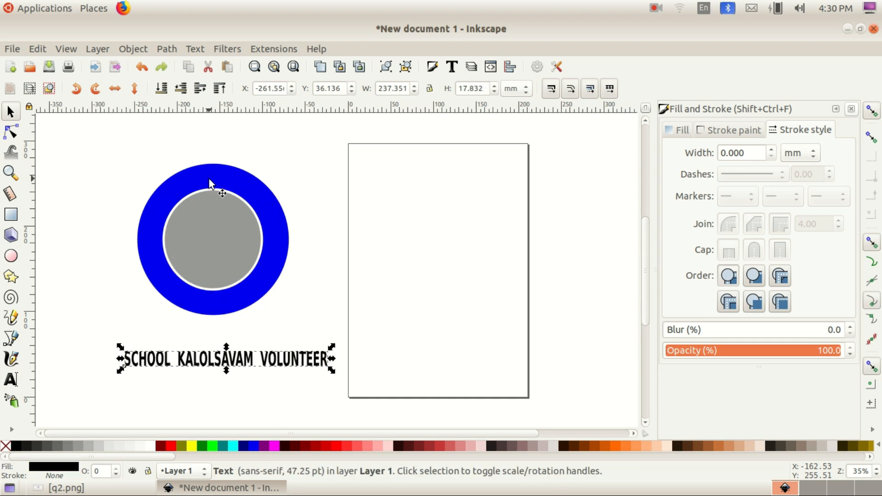
Replace the grey inner circle with a duplicate of the blue circle, scaled to about 129 by 122 mm and filled with grey
left_click(222, 221)
key("Delete")
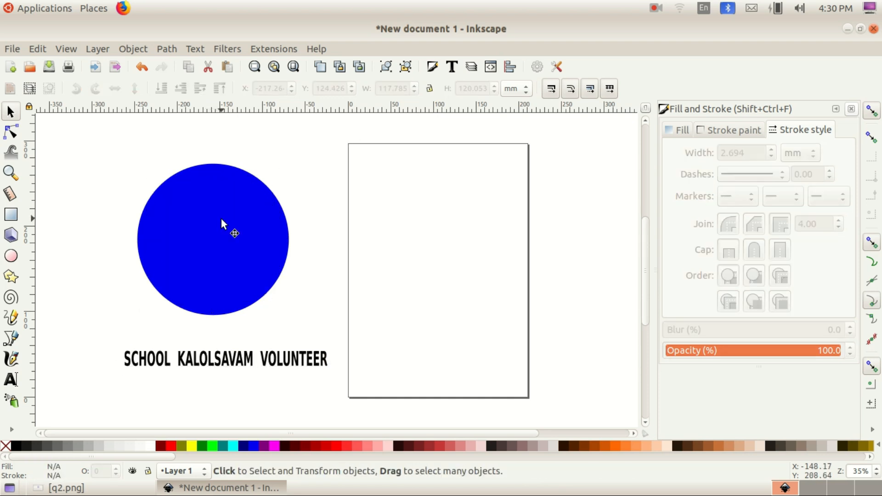
left_click(227, 217)
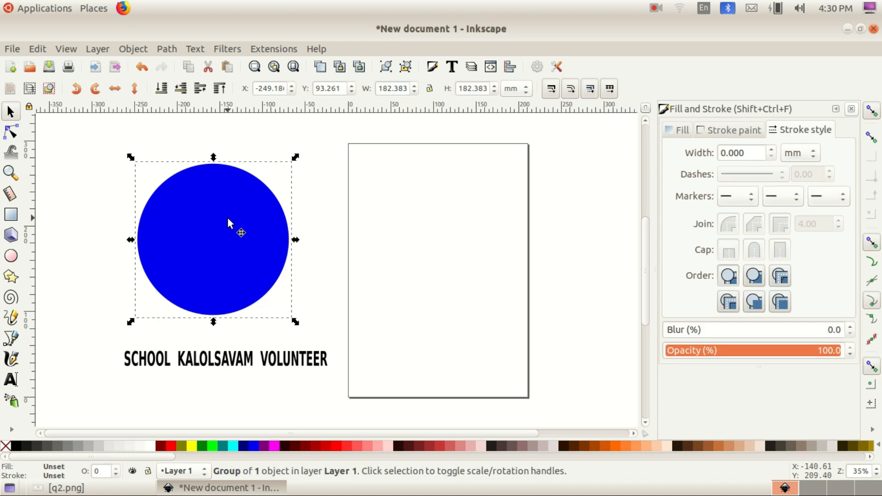
right_click(227, 217)
left_click(280, 263)
left_click_drag(296, 159, 251, 209)
left_click_drag(221, 242, 239, 225)
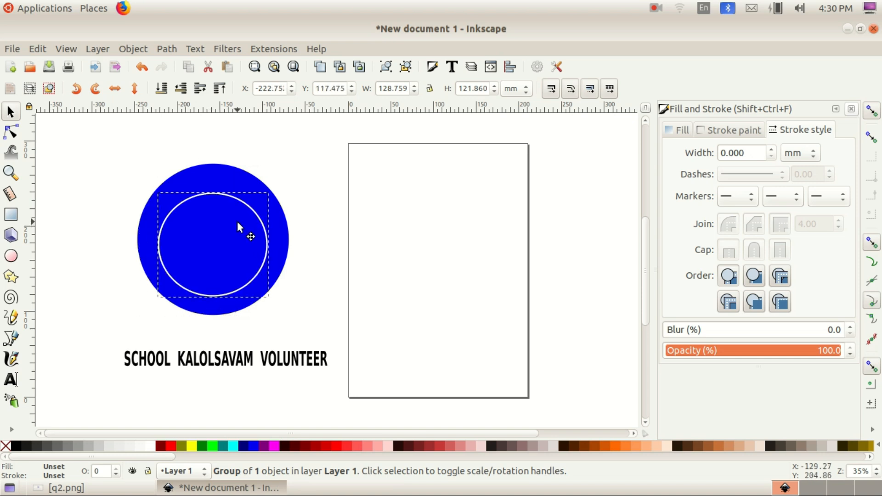
left_click(79, 445)
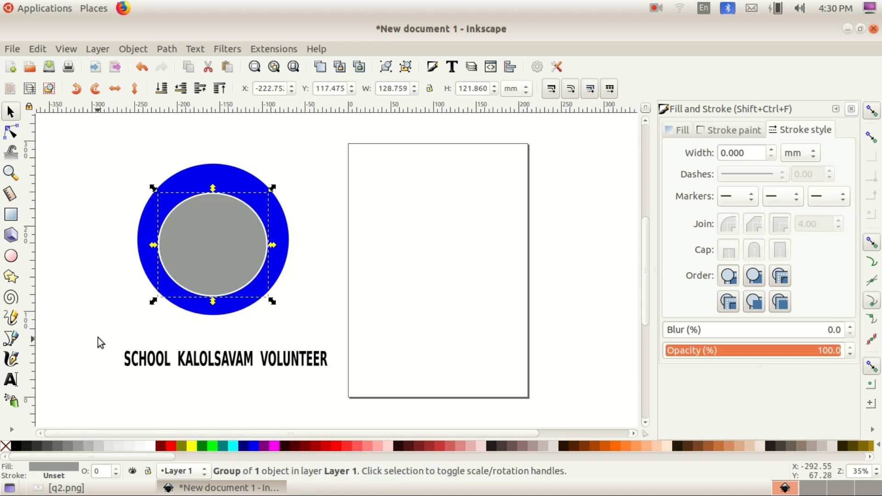
Try to put the SCHOOL KALOLSAVAM VOLUNTEER text on the path of the duplicated grey circle
left_click(176, 367)
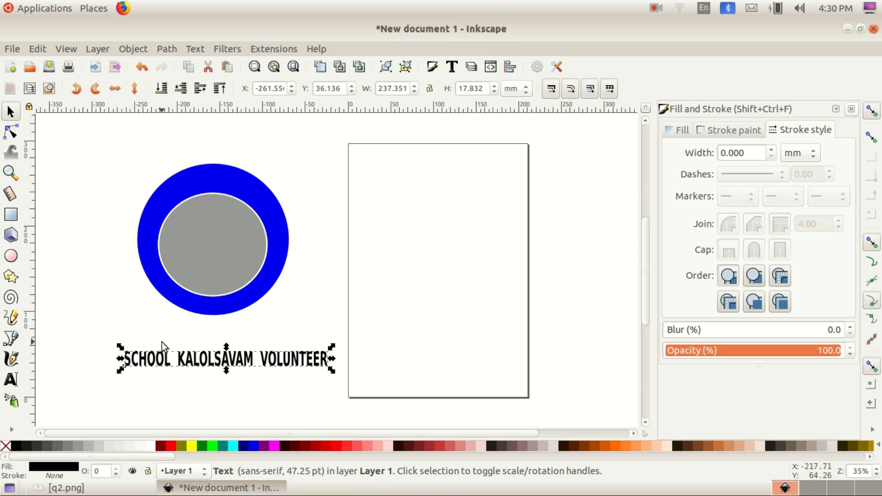
left_click(227, 264, "shift")
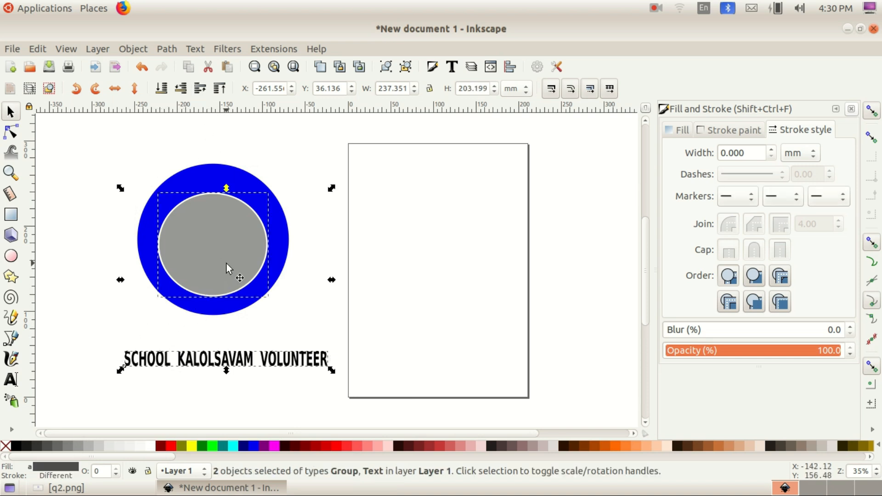
left_click(195, 46)
left_click(209, 111)
left_click_drag(229, 220, 231, 212)
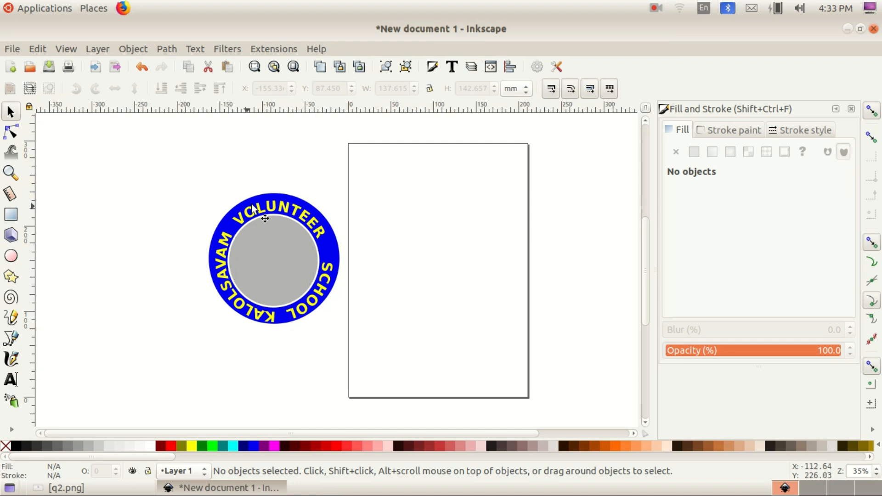
Group the badge's blue circle, grey inner circle and yellow circular text into one object
left_click(248, 244)
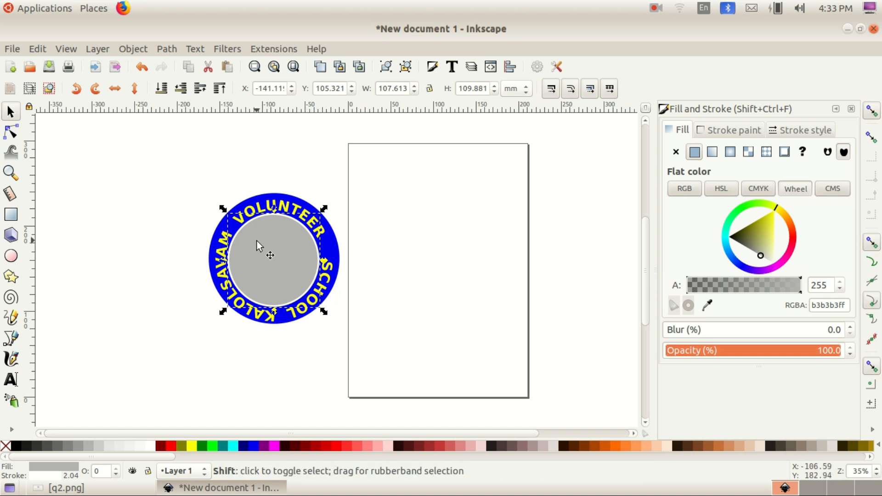
left_click(285, 207, "shift")
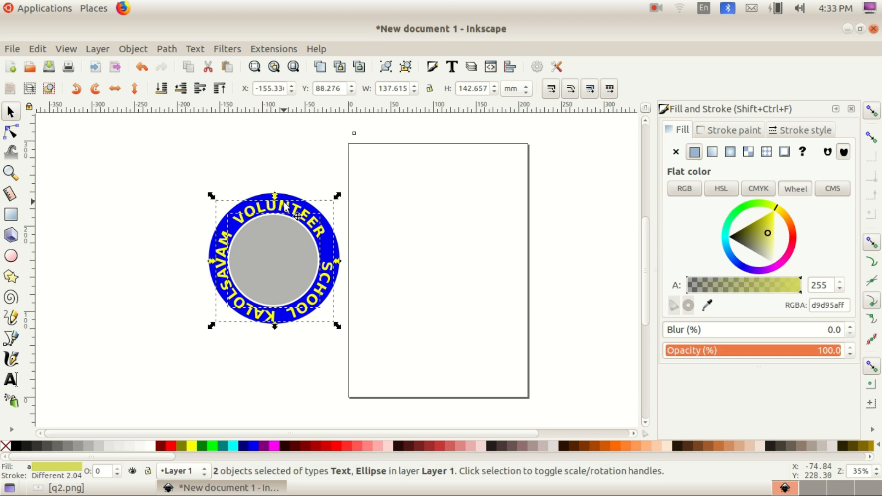
left_click(338, 258, "shift")
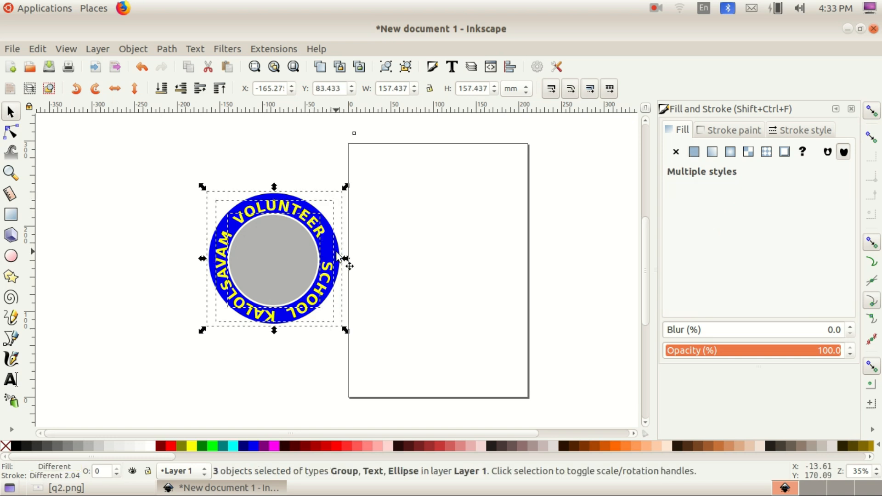
left_click(374, 250)
left_click_drag(191, 184, 359, 348)
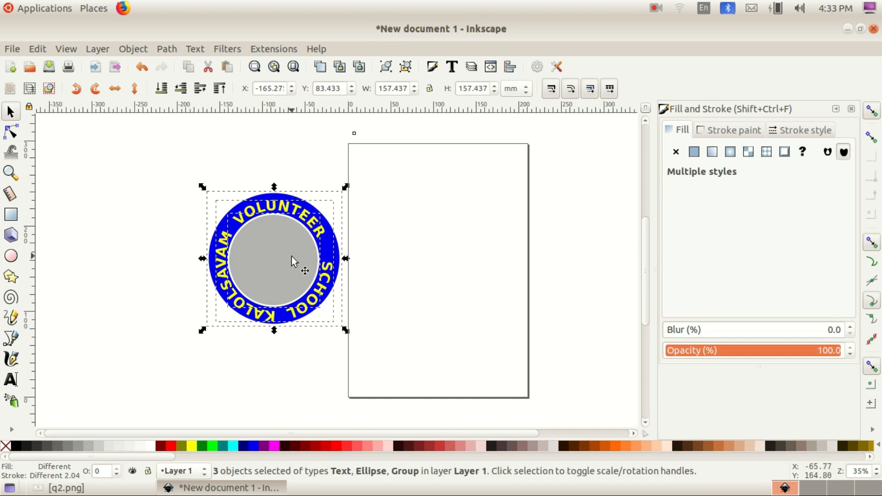
left_click(131, 50)
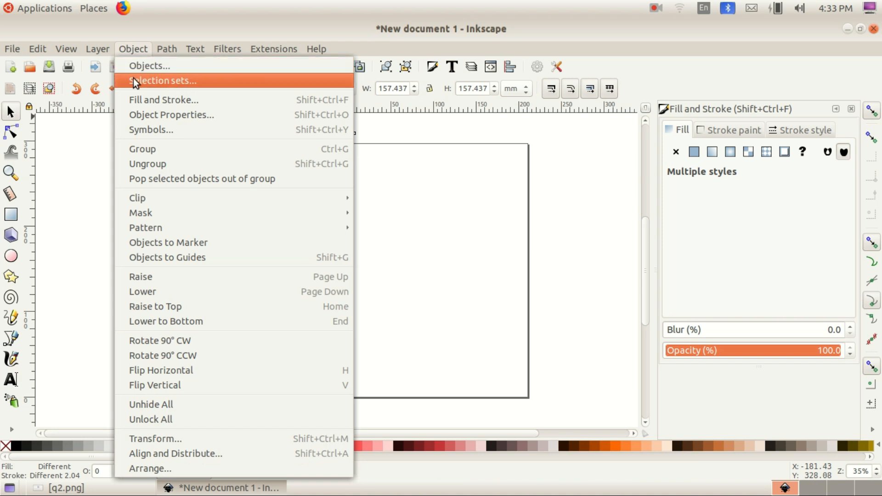
left_click(145, 148)
Scale the badge group down to about 64 by 65 mm and move it farther from the page, to its upper left
left_click_drag(346, 328, 266, 250)
left_click_drag(235, 224, 107, 170)
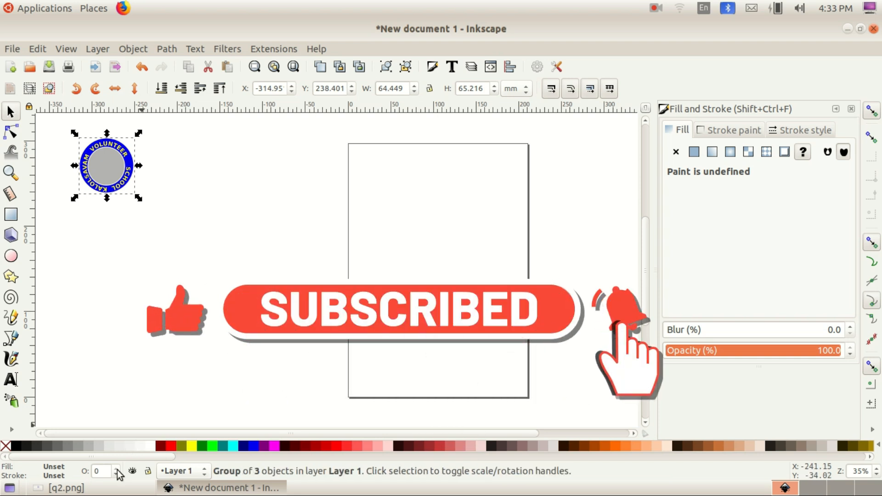
Switch to the image viewer, advance from q2.png to q3.png and examine the watermelon model and its instructions
left_click(66, 487)
left_click(864, 256)
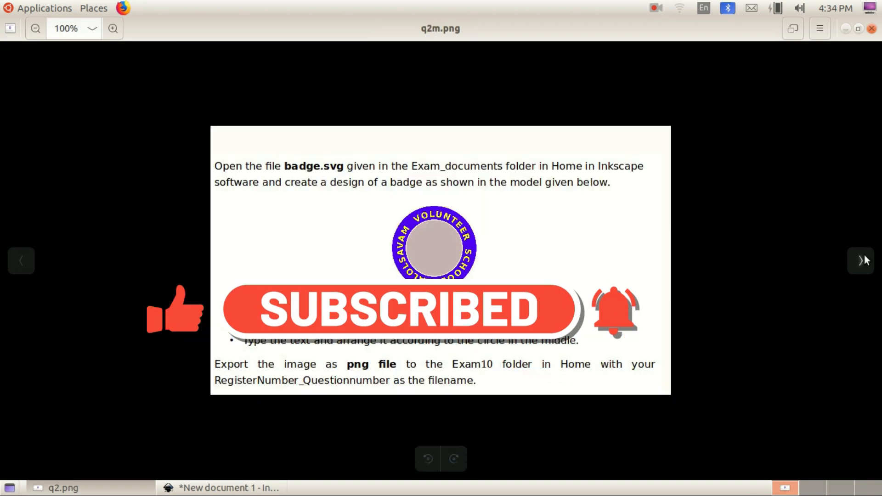
left_click(862, 271)
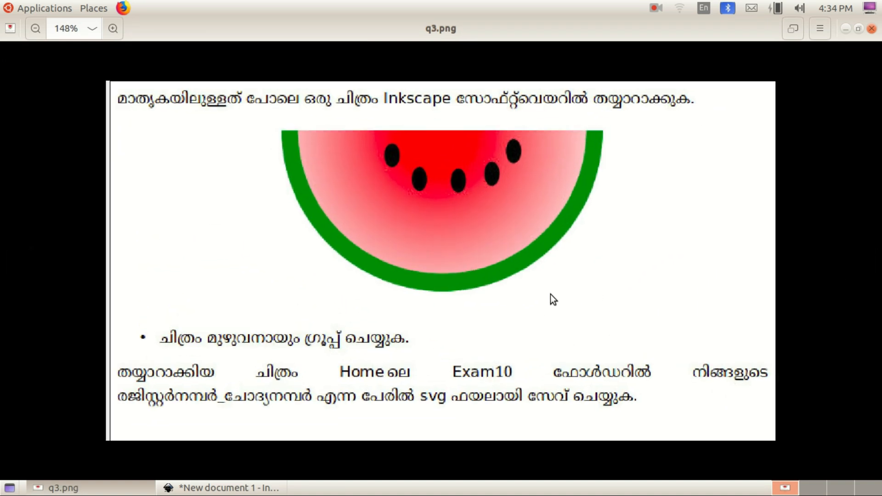
scroll(550, 294, "up", 3)
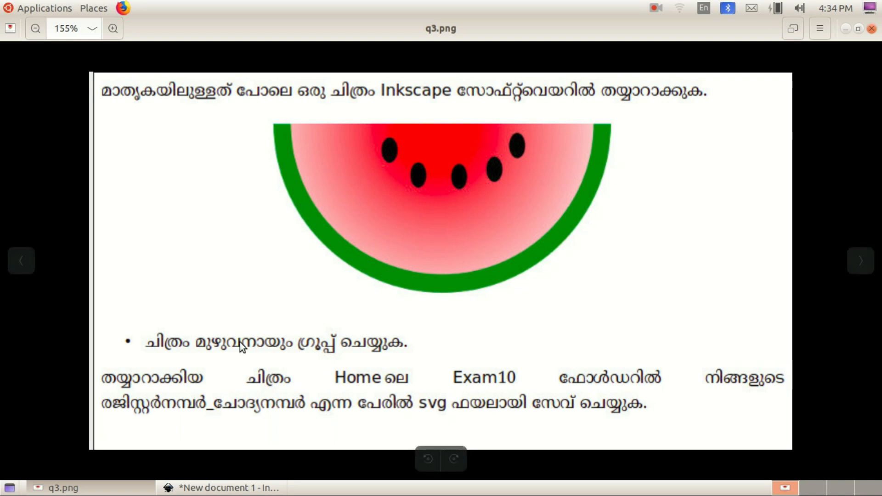
Back in Inkscape, draw a half-ellipse with a 180° end angle and radii of about 97 by 88 mm below the badge
left_click(228, 489)
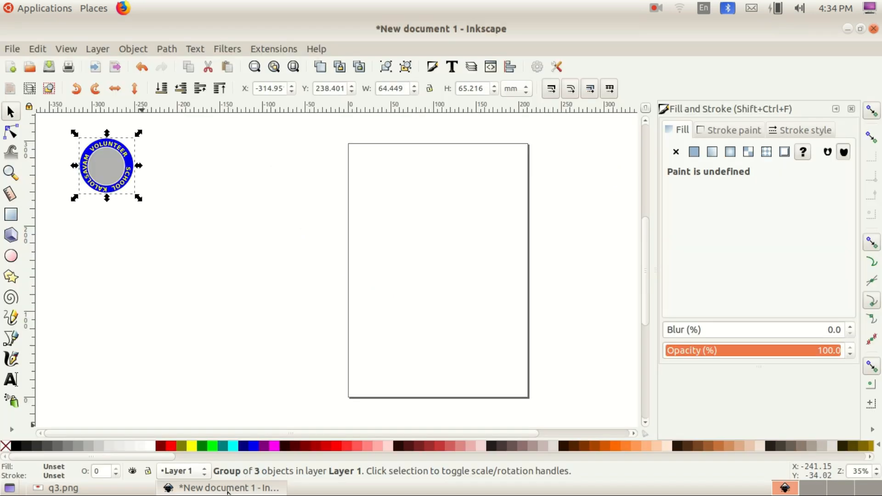
left_click(264, 373)
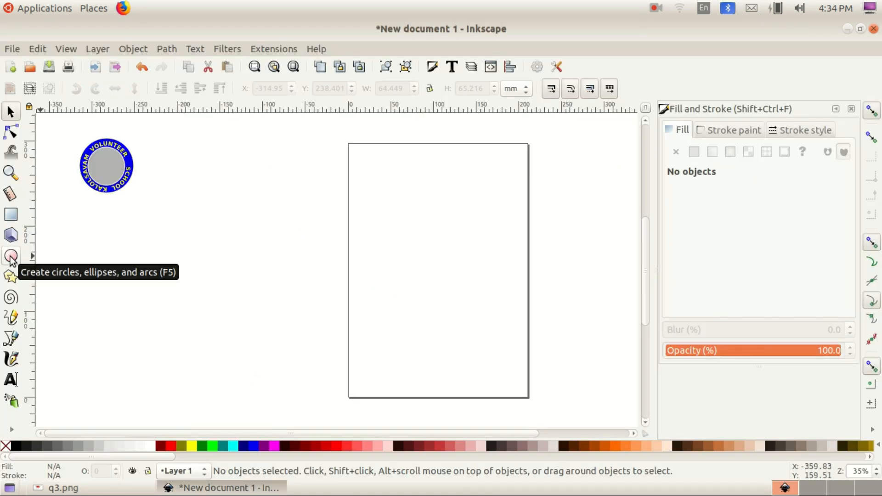
left_click(11, 258)
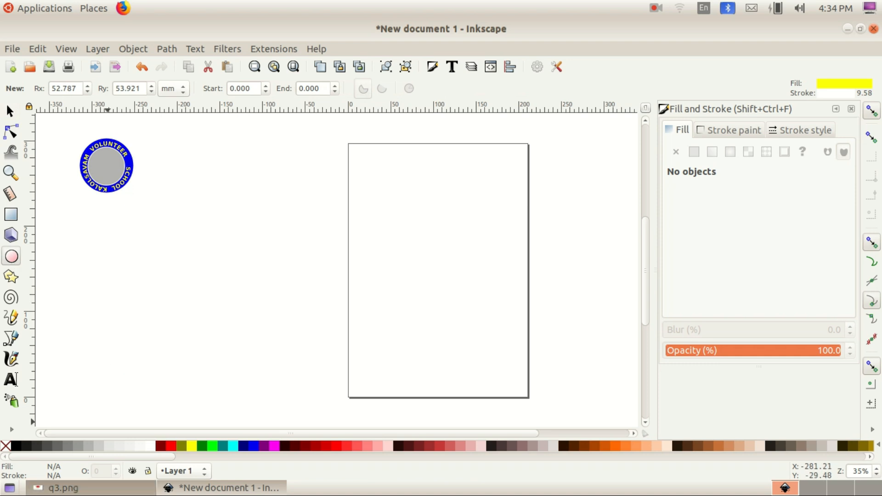
key("alt+Tab")
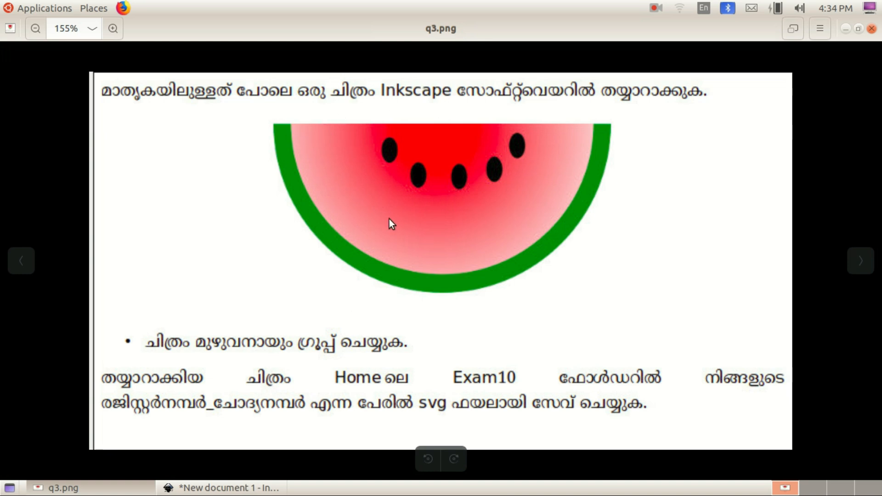
key("alt+Tab")
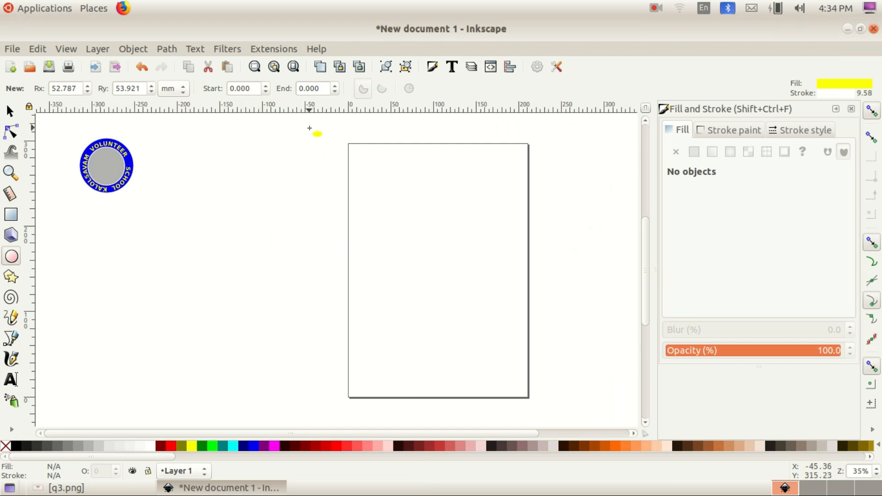
left_click(321, 87)
left_click_drag(321, 87, 294, 88)
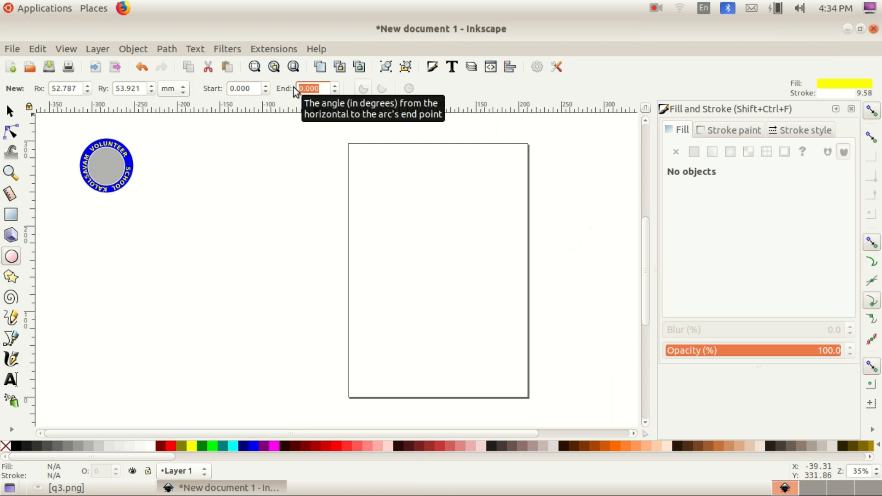
type("180")
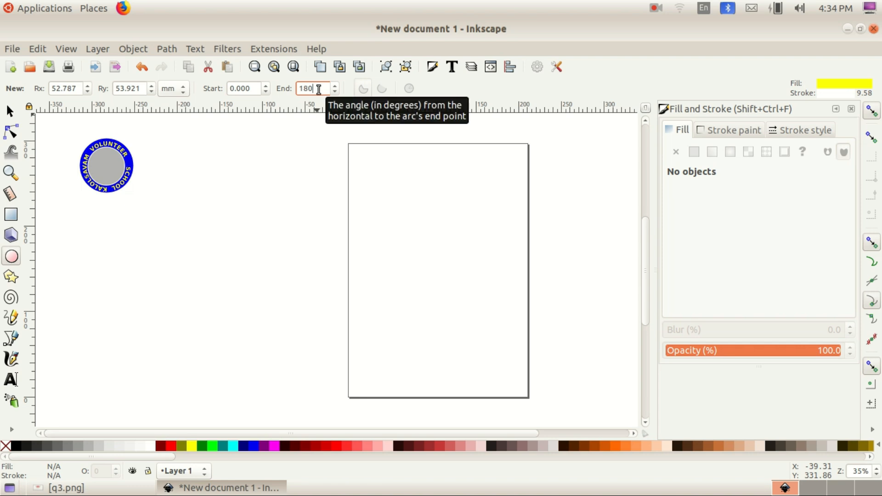
left_click_drag(212, 241, 377, 388)
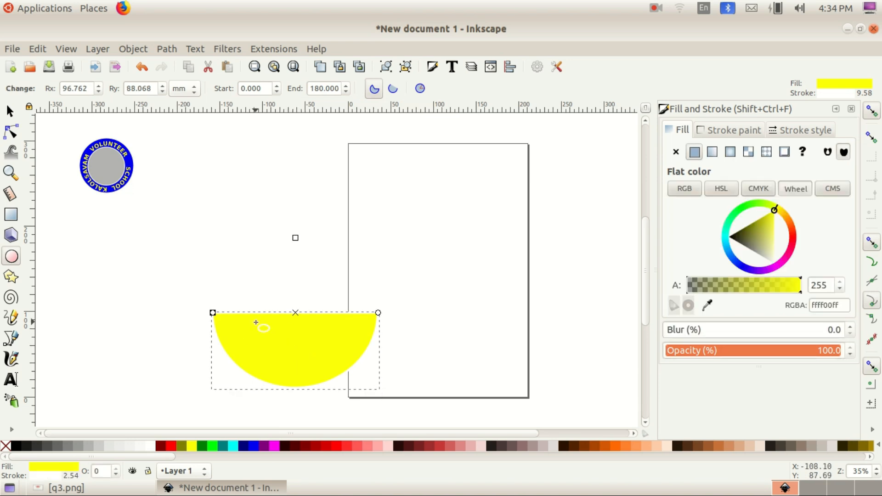
Move the half-ellipse up by about 75 mm and fill it with cyan
left_click(10, 111)
left_click_drag(281, 330, 280, 265)
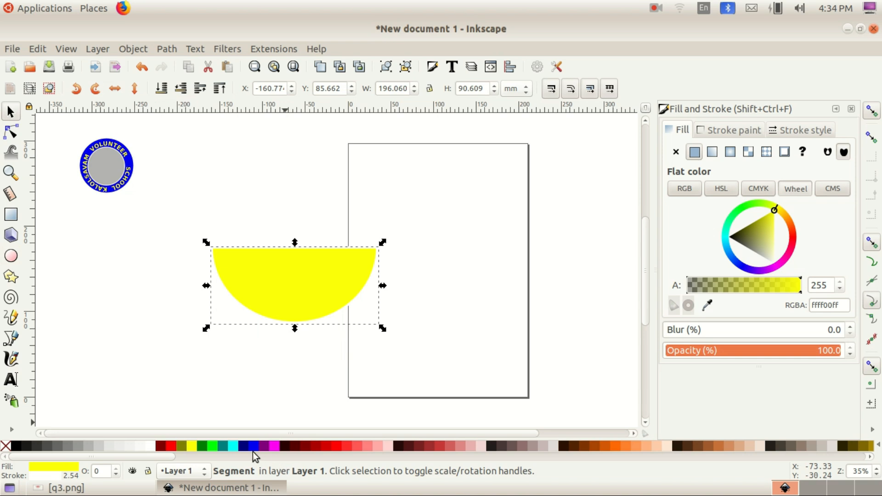
left_click(232, 445)
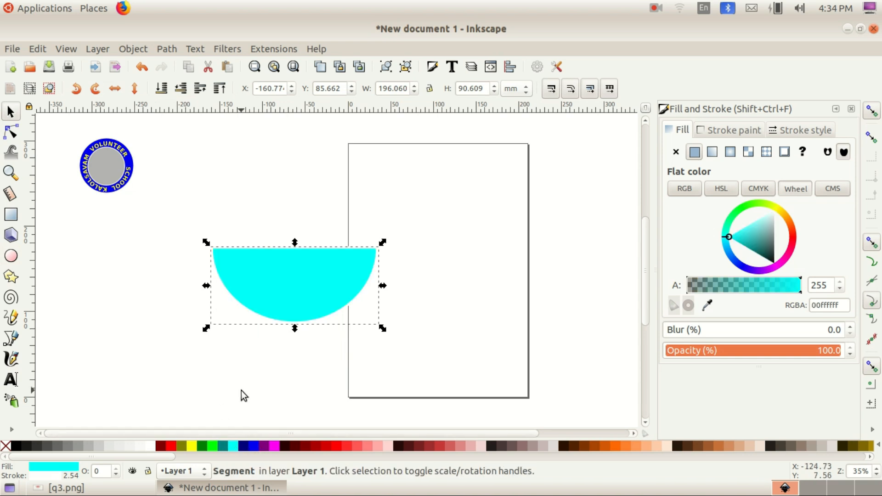
Check the watermelon's proportions in q3.png and enlarge the half-ellipse to about 211 by 120 mm
left_click(64, 487)
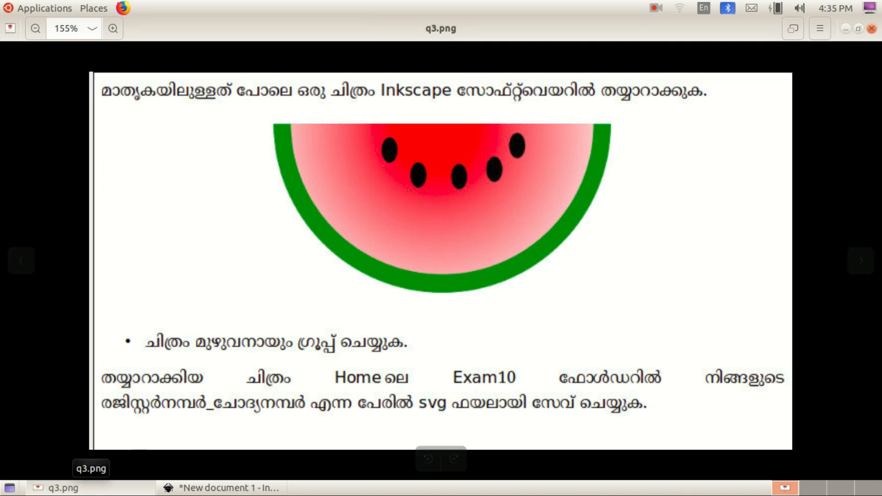
left_click(83, 487)
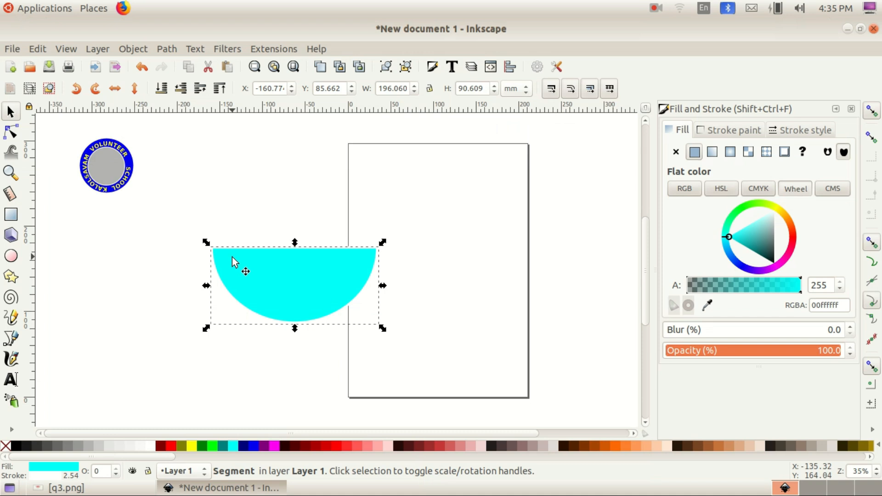
left_click_drag(206, 243, 192, 216)
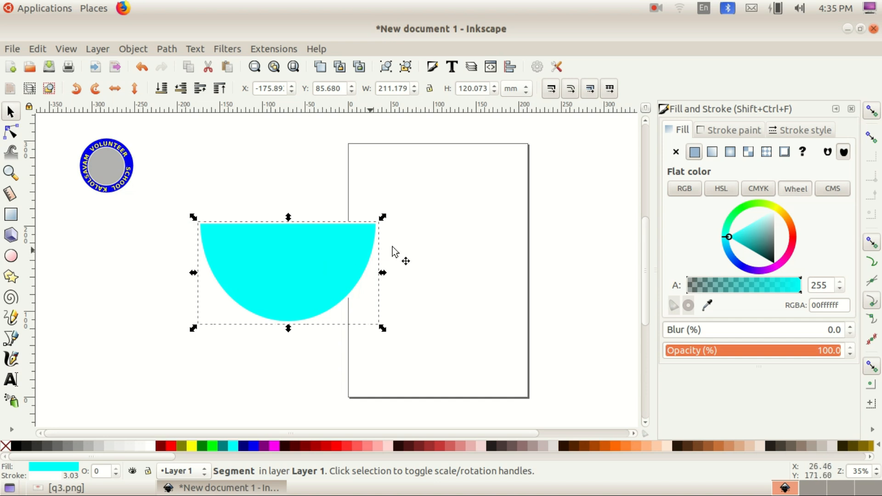
Give the half-ellipse a flat-colour stroke and increase its stroke width to 15.232 mm
left_click(723, 131)
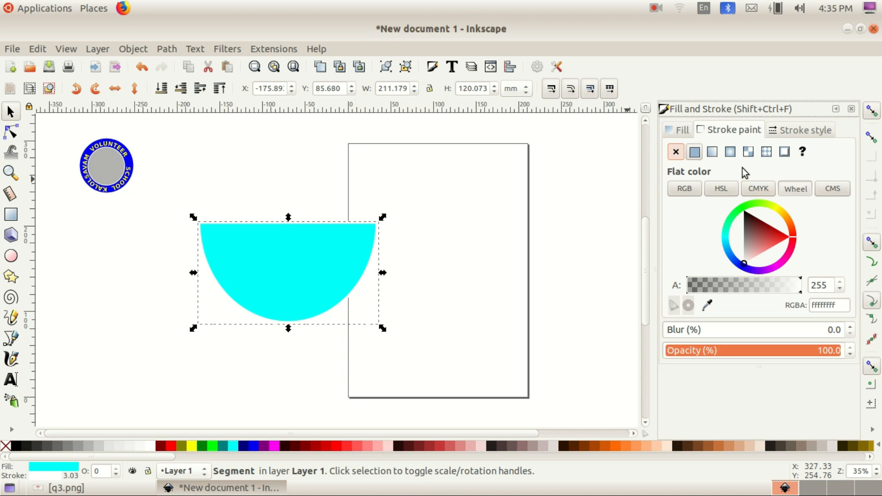
left_click(693, 152)
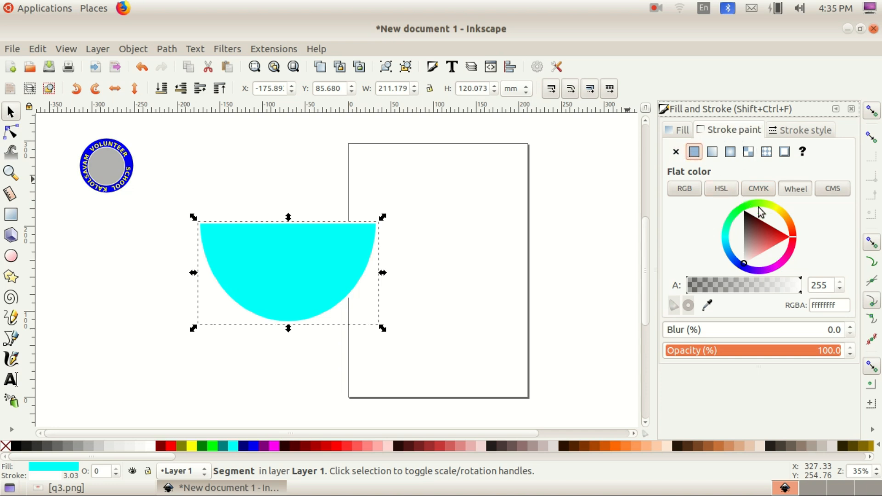
left_click(794, 130)
left_click(771, 149)
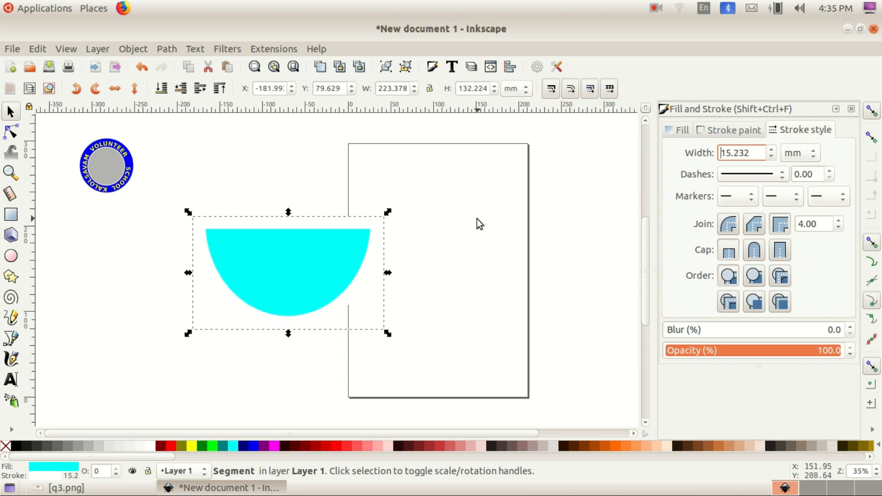
Set the half-ellipse's stroke paint to bright green, RGBA 4cdd13ff, using the colour wheel
left_click(744, 130)
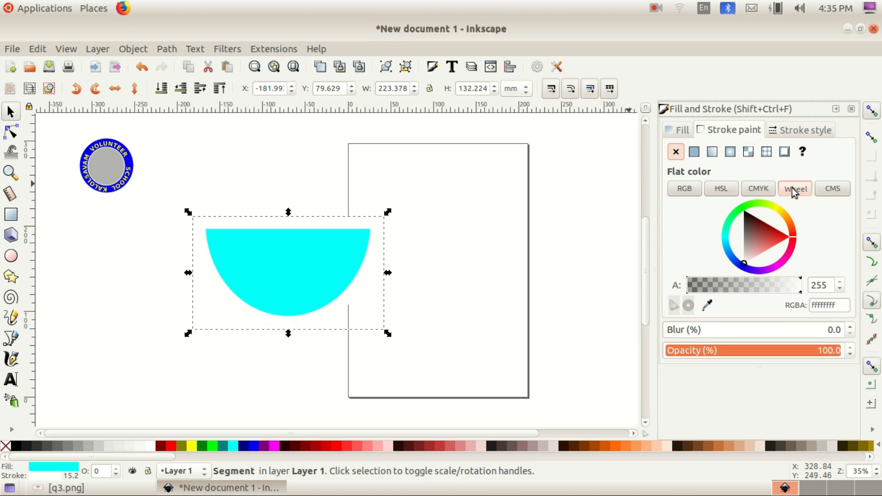
left_click(750, 202)
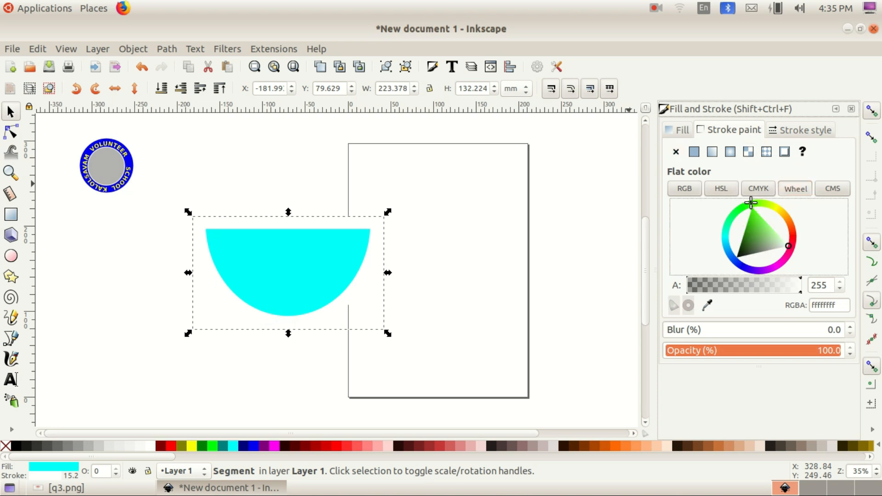
left_click_drag(749, 228, 752, 217)
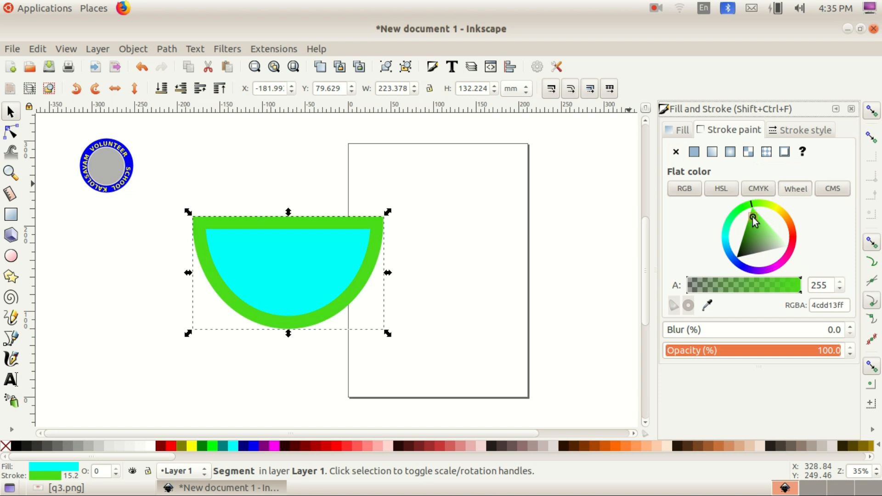
Check the rind in q3.png and, back in Inkscape, convert the half-ellipse to an arc with an unclosed flat edge
left_click(73, 488)
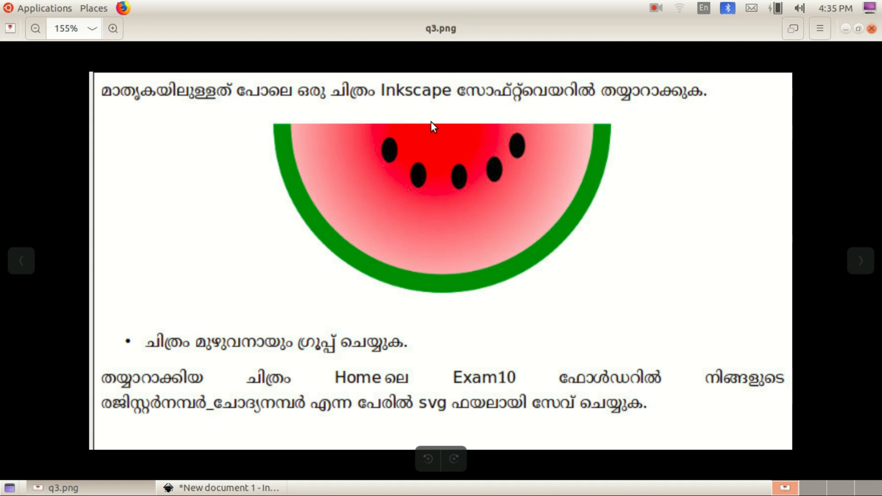
left_click(108, 486)
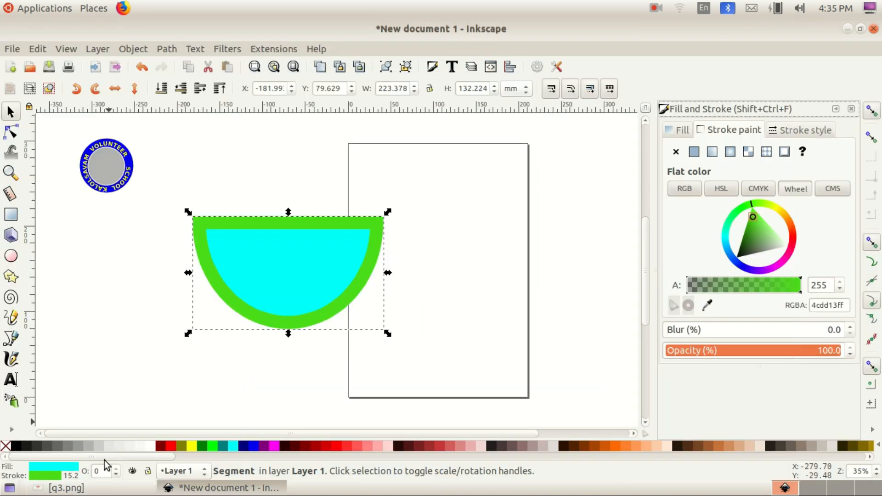
left_click(12, 256)
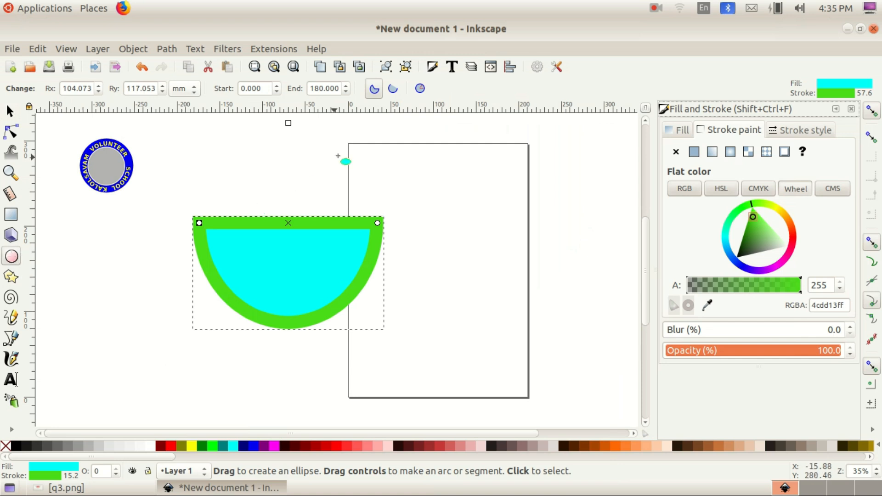
left_click(393, 90)
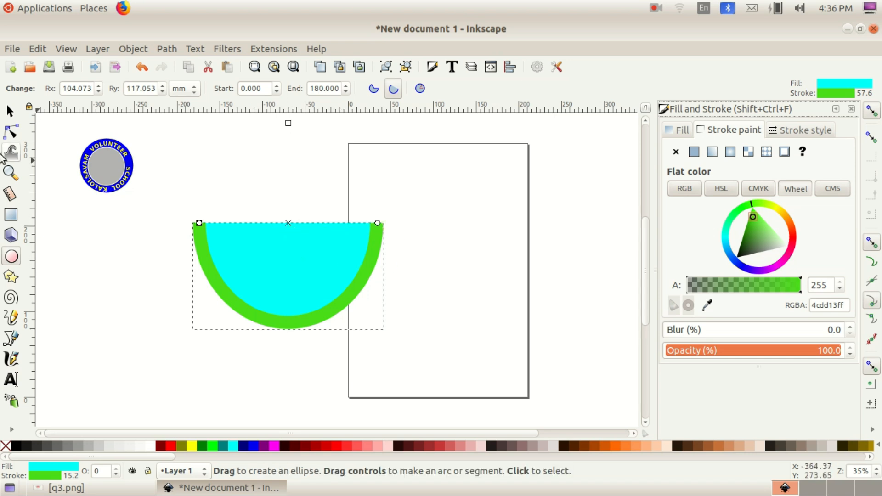
left_click(10, 110)
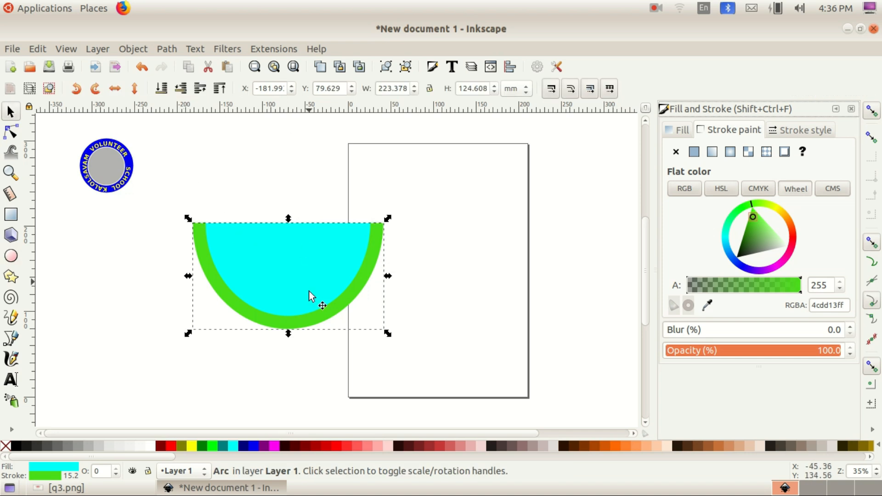
Compare with the rind colour in q3.png and darken the arc's green stroke to 55a535ff
left_click(106, 486)
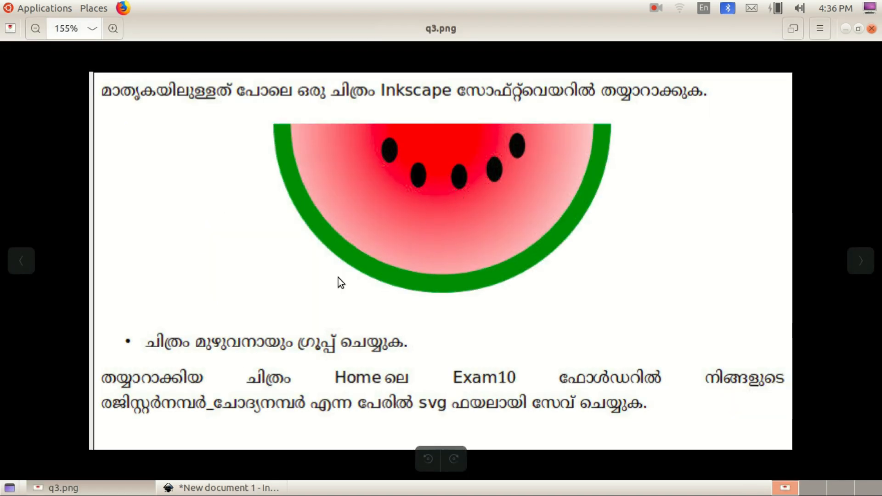
key("alt+Tab")
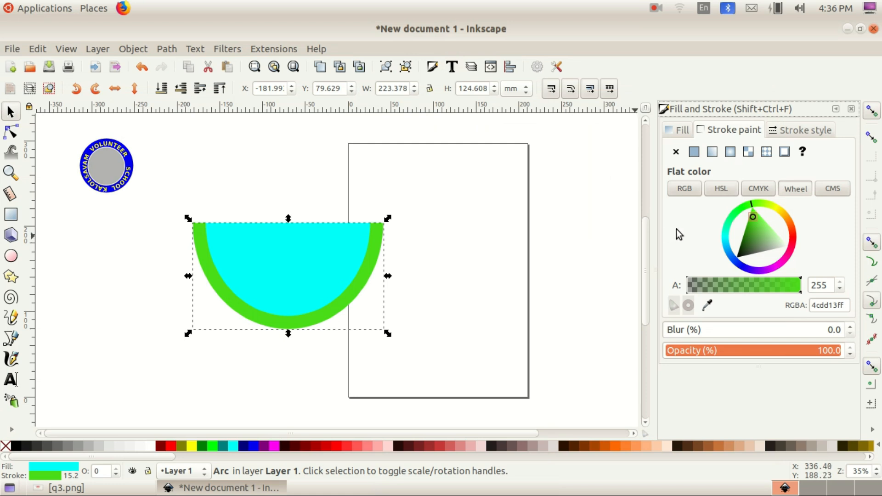
left_click_drag(747, 234, 754, 233)
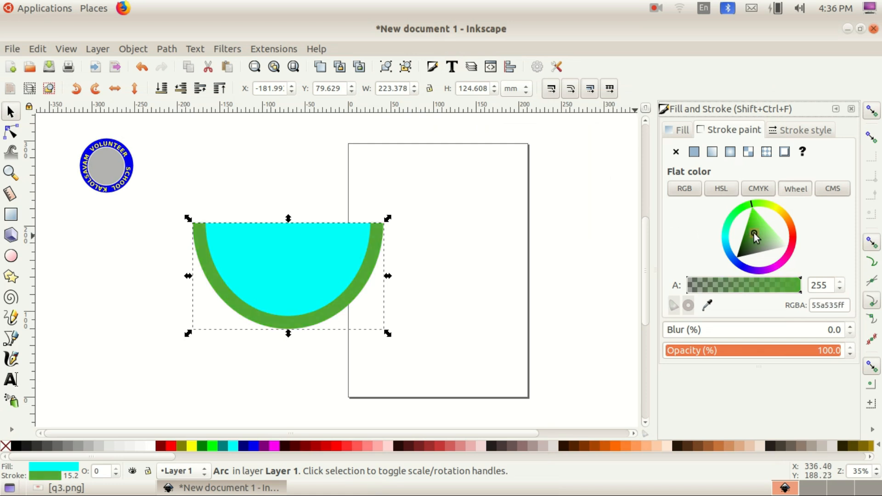
Try out the arc's fill alpha, blur and opacity settings, and restore the alpha to 255
left_click(677, 131)
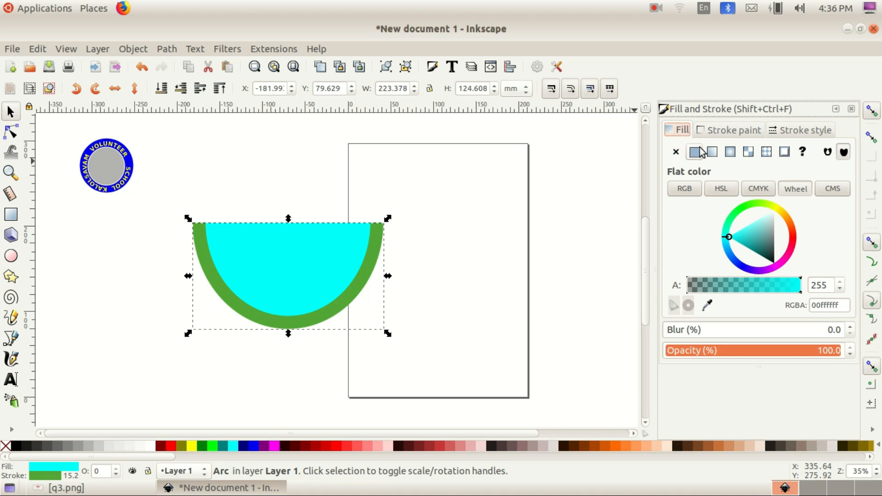
left_click(477, 212)
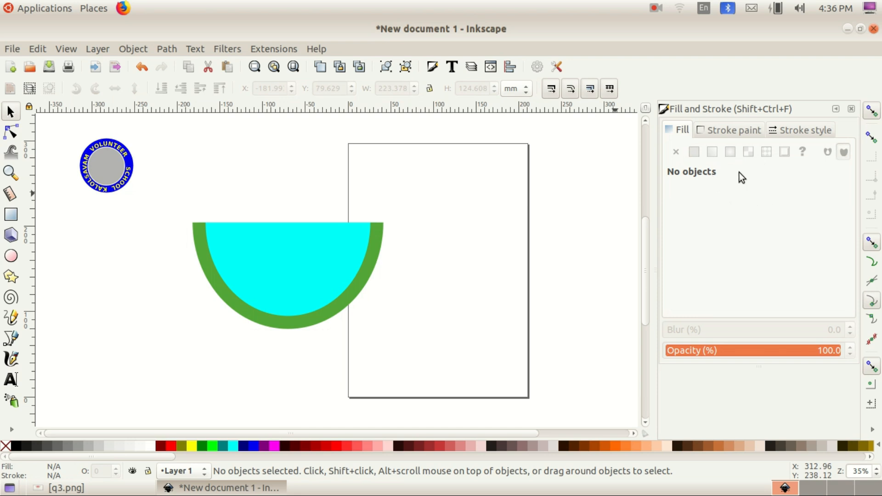
left_click(332, 238)
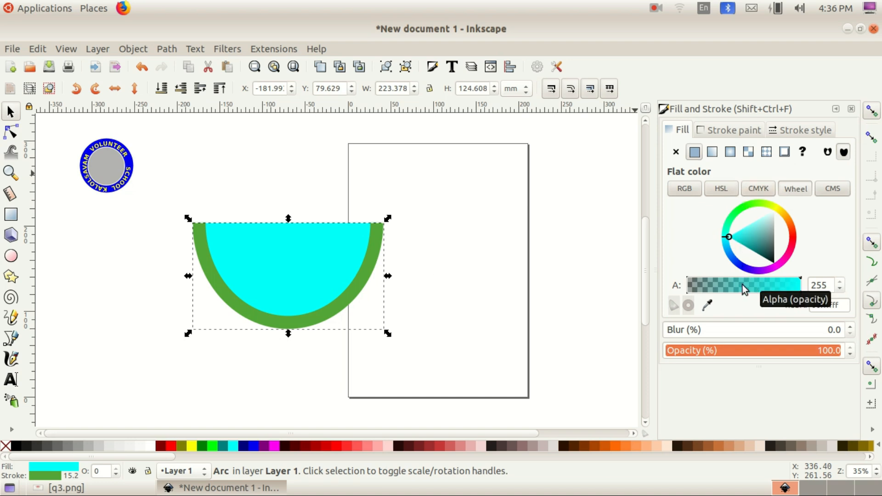
left_click_drag(742, 285, 806, 291)
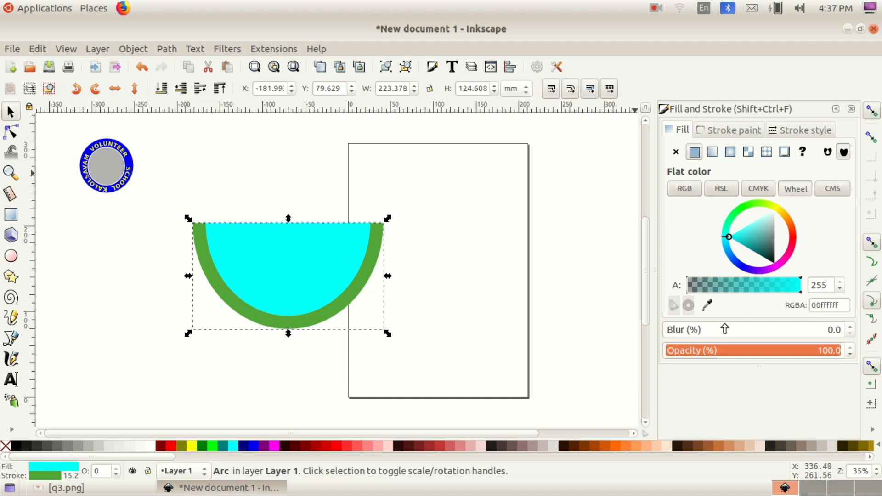
left_click_drag(764, 330, 647, 324)
mouse_move(709, 352)
left_mouse_down()
mouse_move(688, 353)
mouse_move(850, 362)
left_mouse_up()
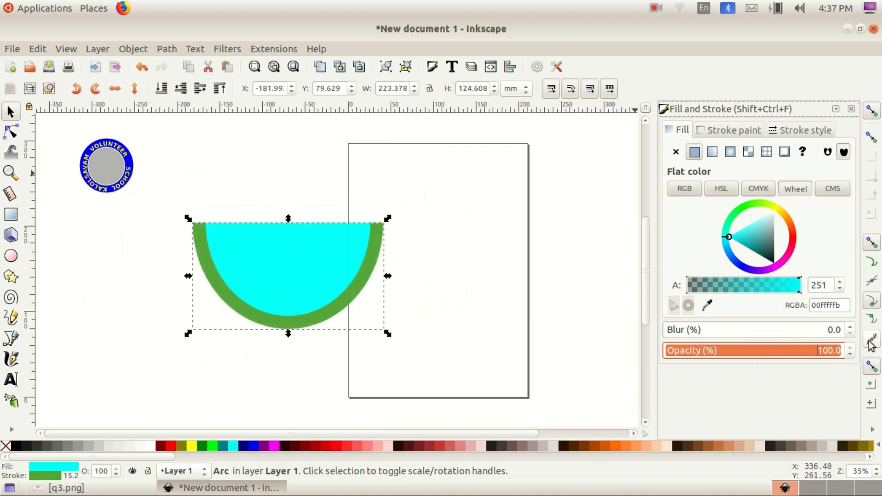
left_click(838, 281)
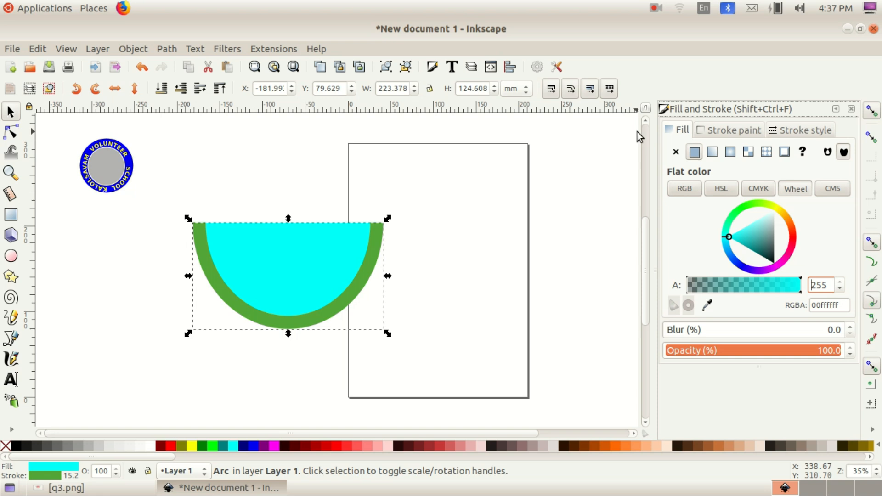
Apply a radial gradient fill to the watermelon arc and move the gradient's centre up towards the flat edge
left_click(69, 488)
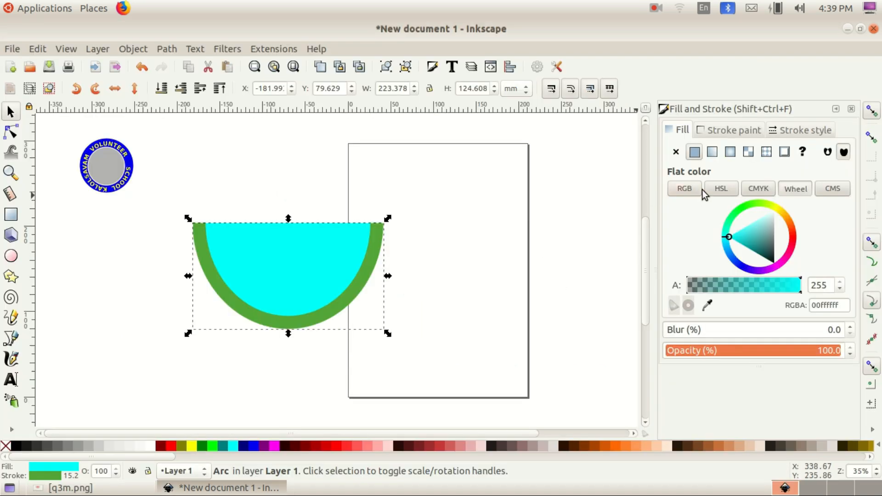
left_click(730, 153)
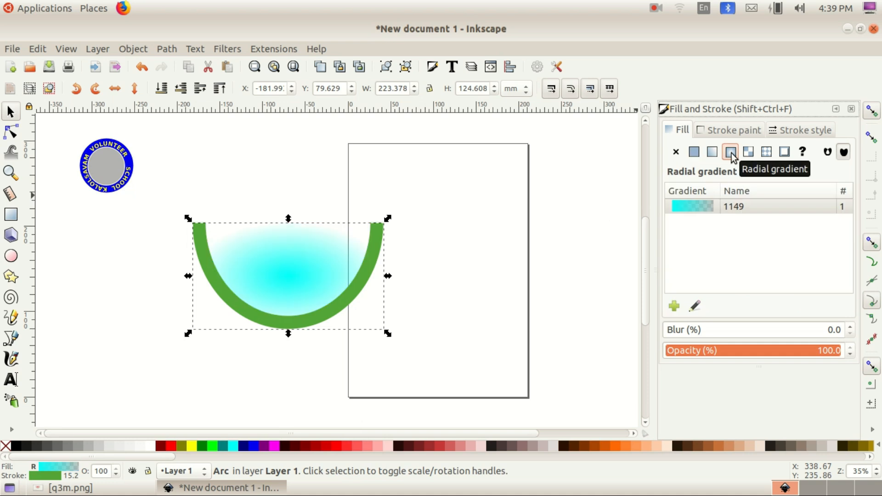
left_click(11, 133)
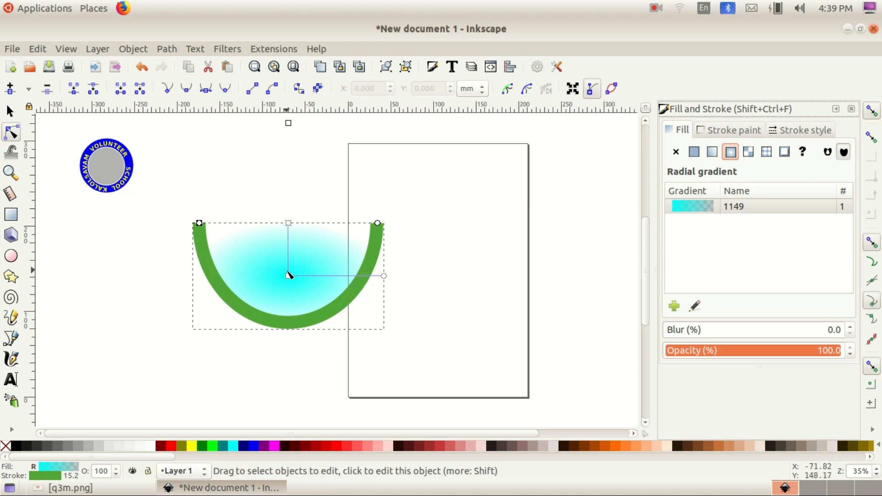
left_click_drag(288, 276, 287, 244)
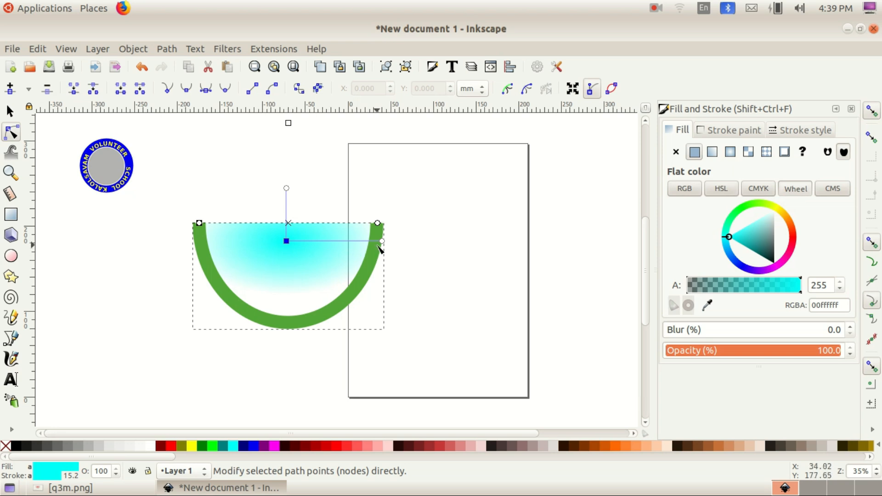
Turn and extend the two gradient radii diagonally down to both sides of the rind, and nudge the centre slightly higher
left_click_drag(382, 240, 197, 294)
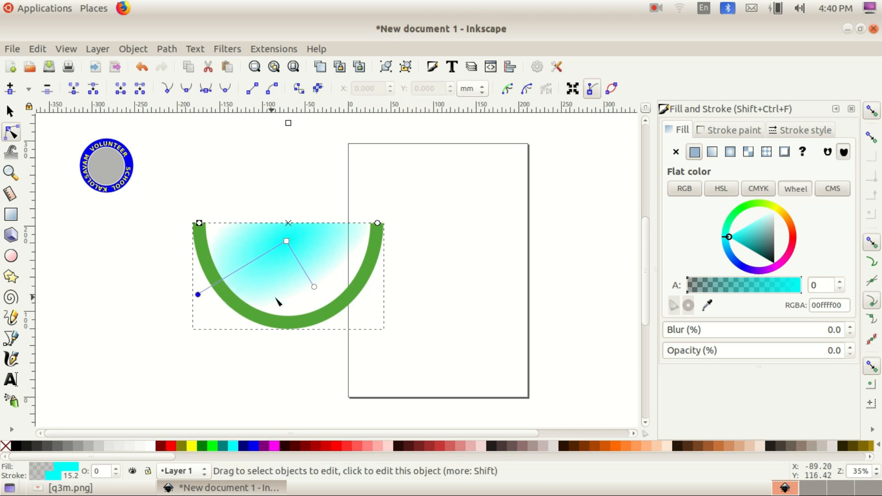
left_click_drag(313, 287, 353, 310)
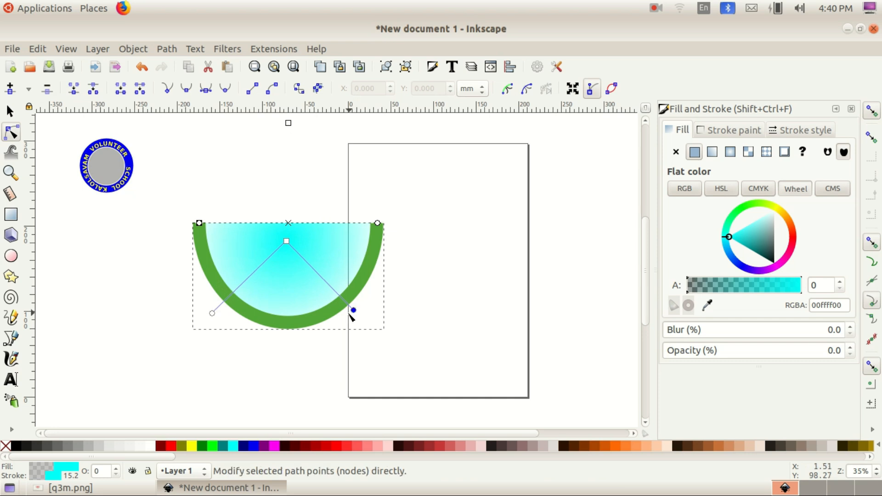
left_click(286, 241)
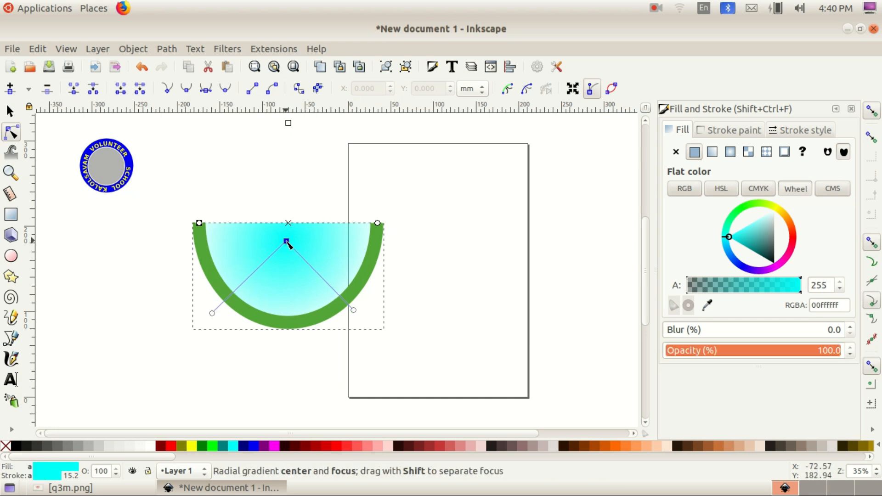
left_click_drag(289, 240, 289, 235)
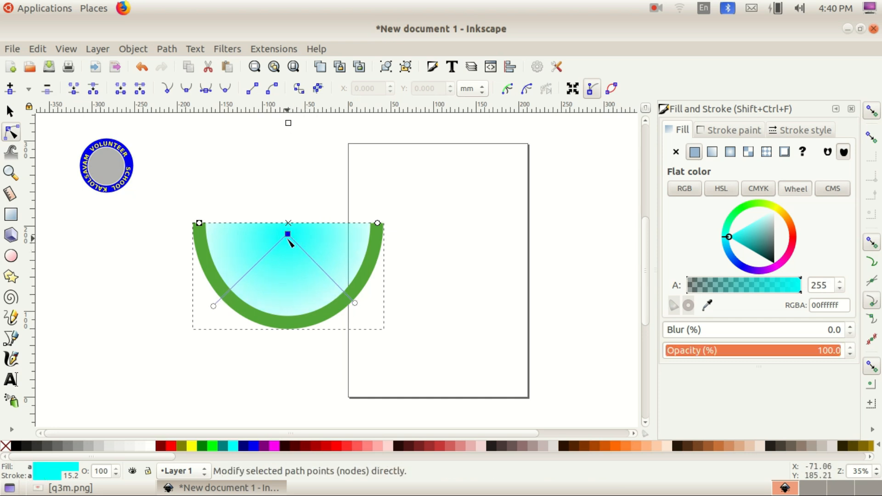
Colour the gradient's centre stop red (FF0000) and its outer stop opaque white (ffffffff), leaving the arc deselected
left_click(173, 451)
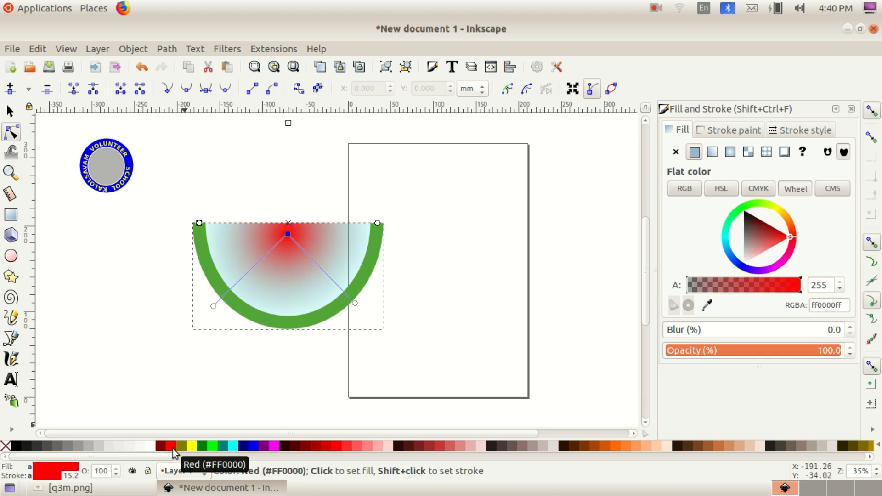
left_click(213, 306)
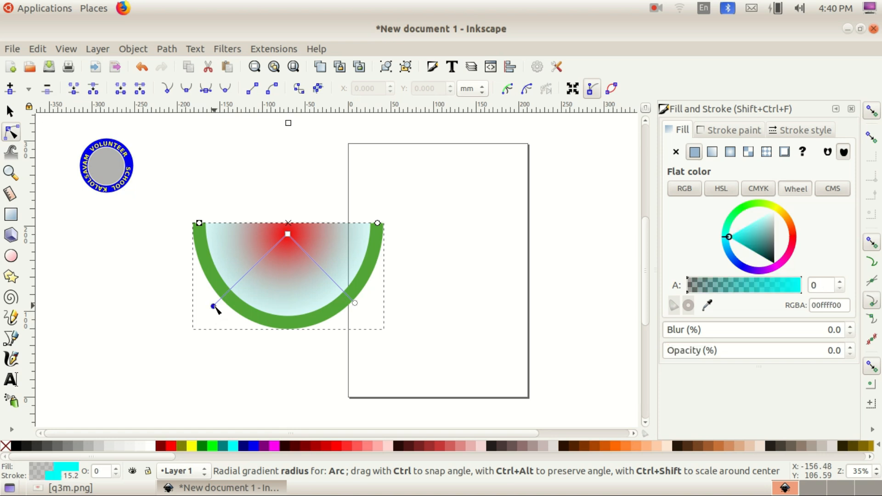
left_click(152, 446)
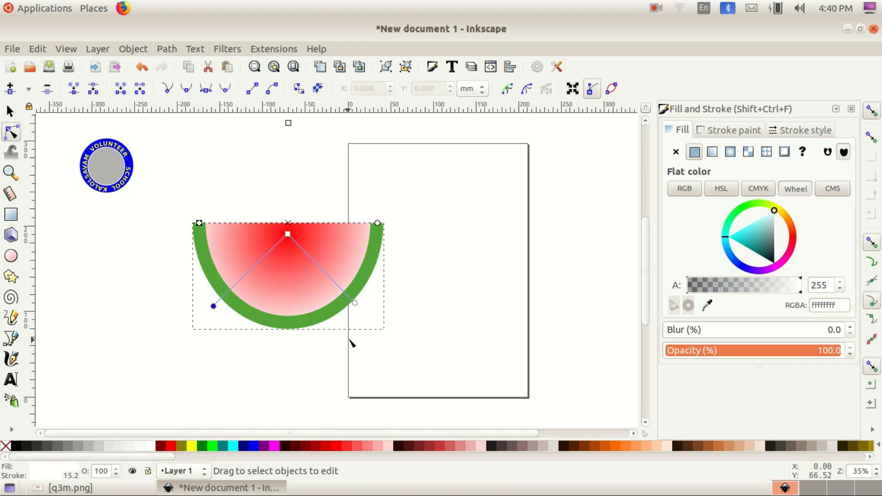
left_click(355, 305)
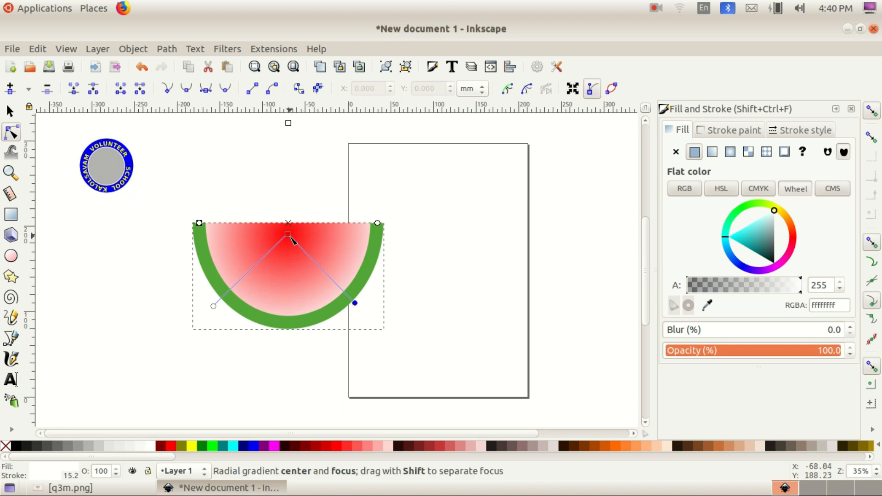
left_click(395, 302)
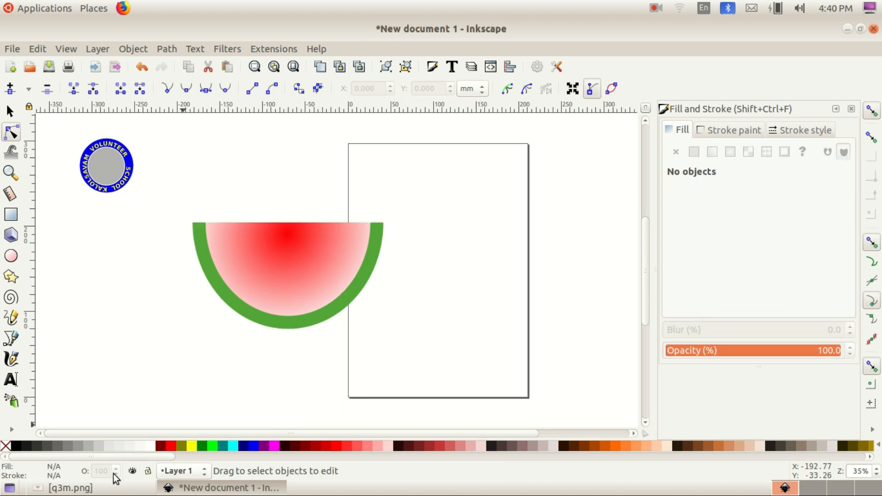
Check the seeds in q3m.png and, back in Inkscape, draw a small arc with radii of about 19 by 20 mm below the badge
left_click(115, 486)
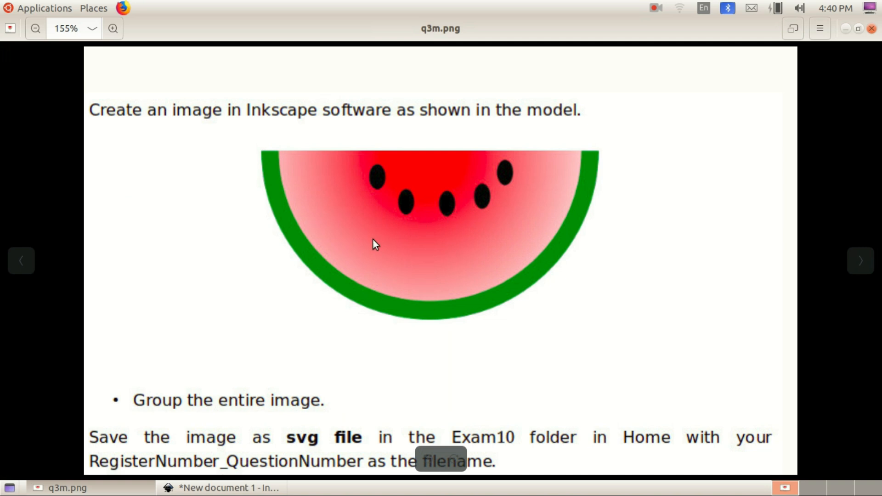
left_click(117, 486)
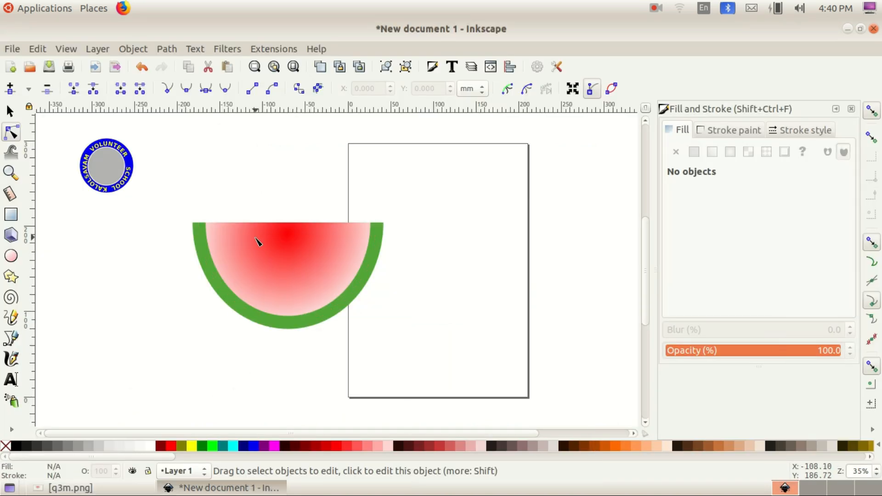
left_click(115, 486)
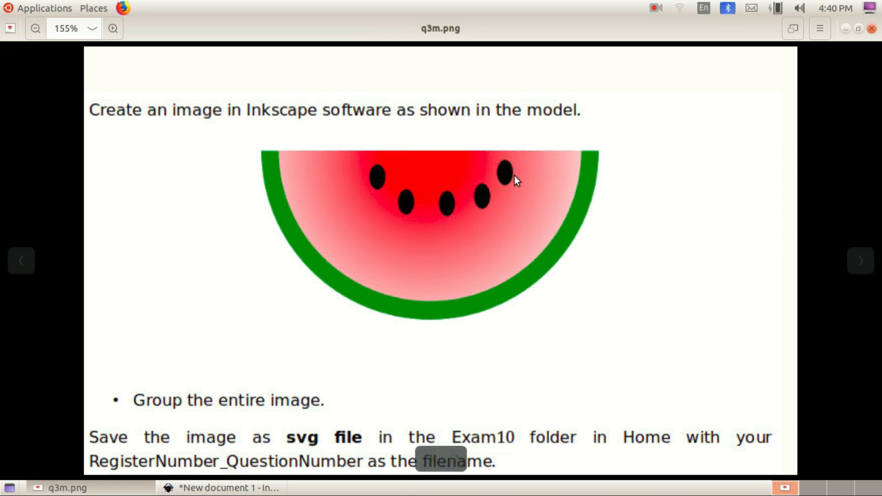
left_click(220, 488)
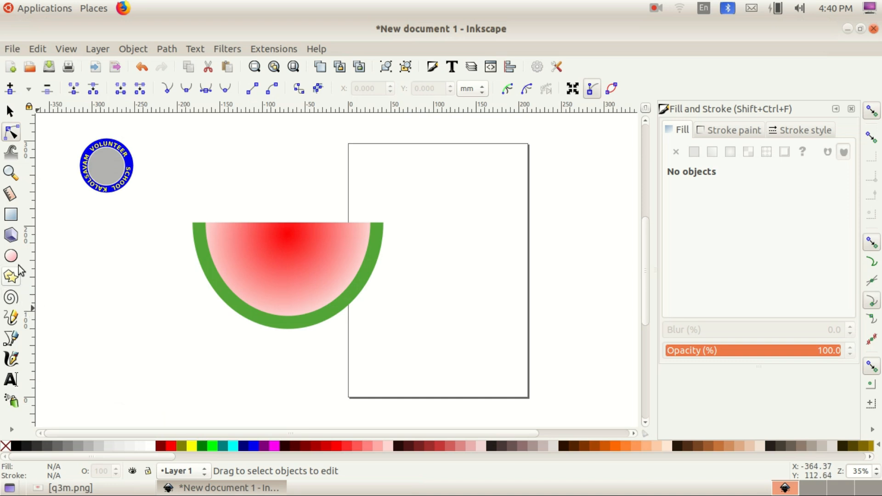
left_click(11, 255)
left_click_drag(69, 252, 115, 295)
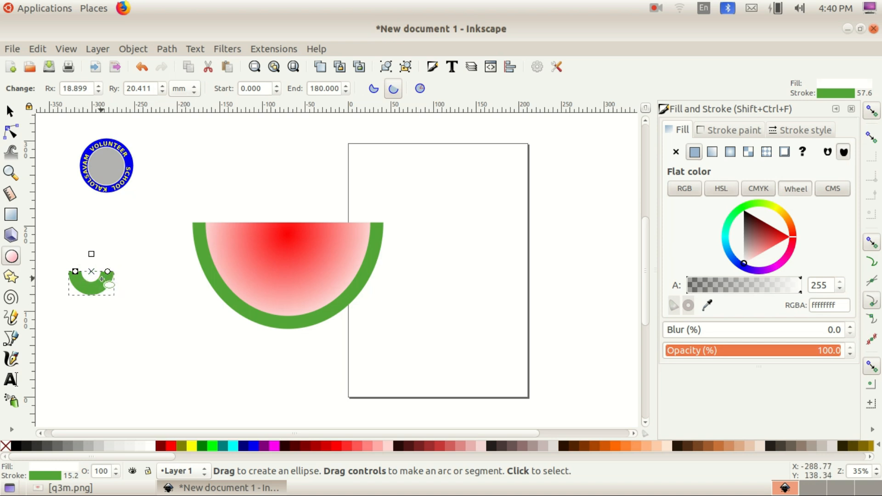
Turn the small arc into a whole ellipse, remove its stroke and fill it black
left_click(421, 90)
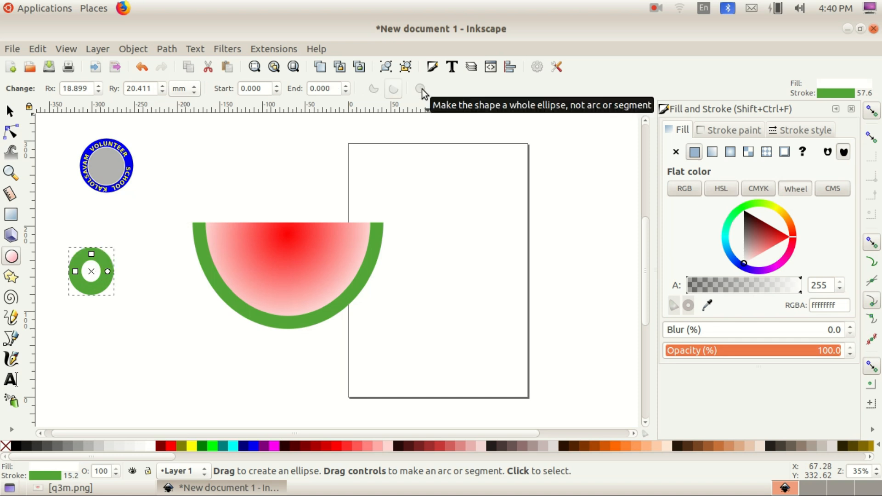
left_click(711, 130)
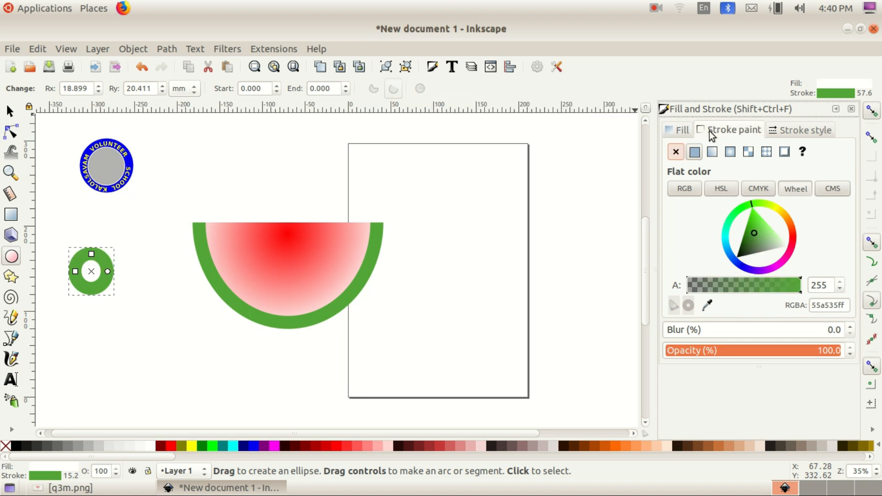
left_click(675, 152)
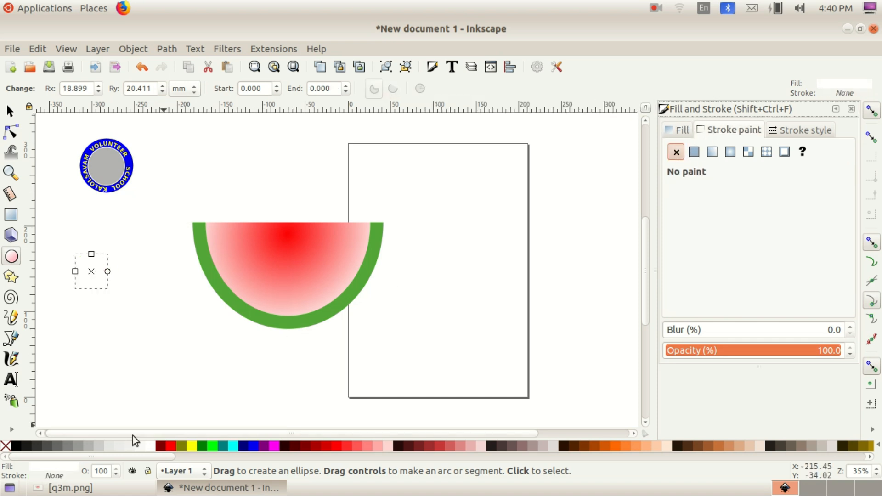
left_click(14, 445)
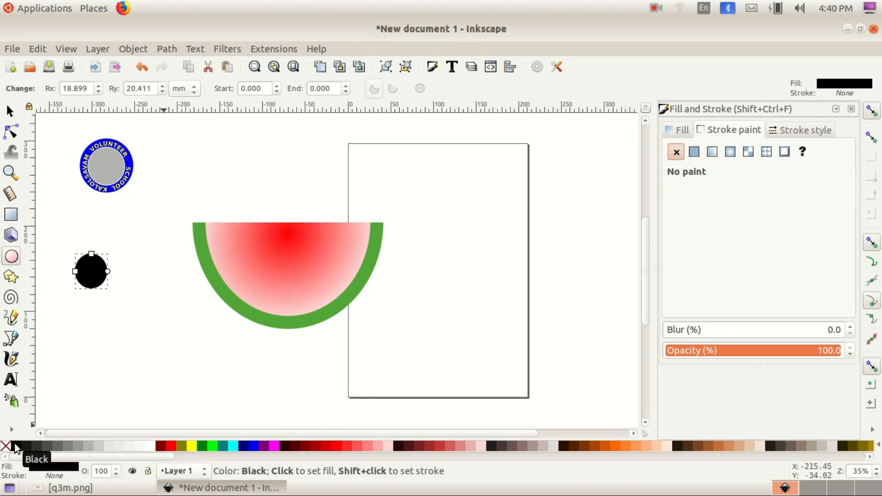
Scale the black ellipse down to about 19 by 22 mm, duplicate it and place the copy just below the original
left_click(10, 114)
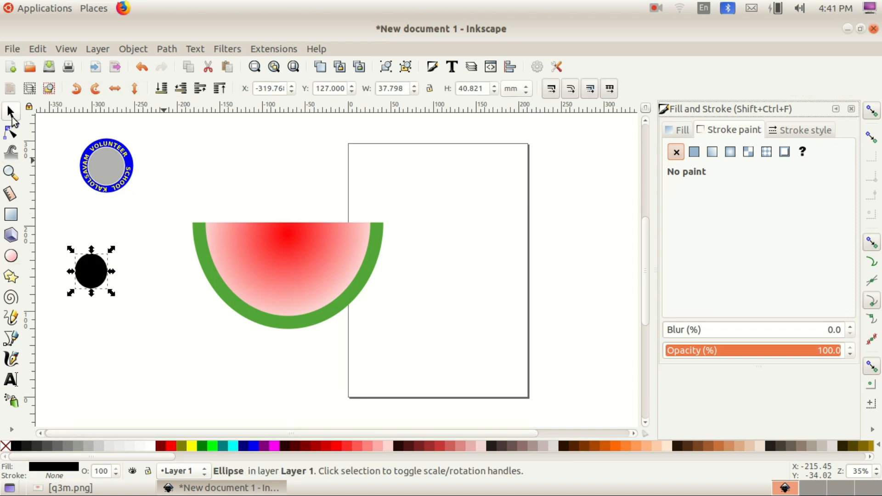
left_click_drag(113, 293, 97, 277)
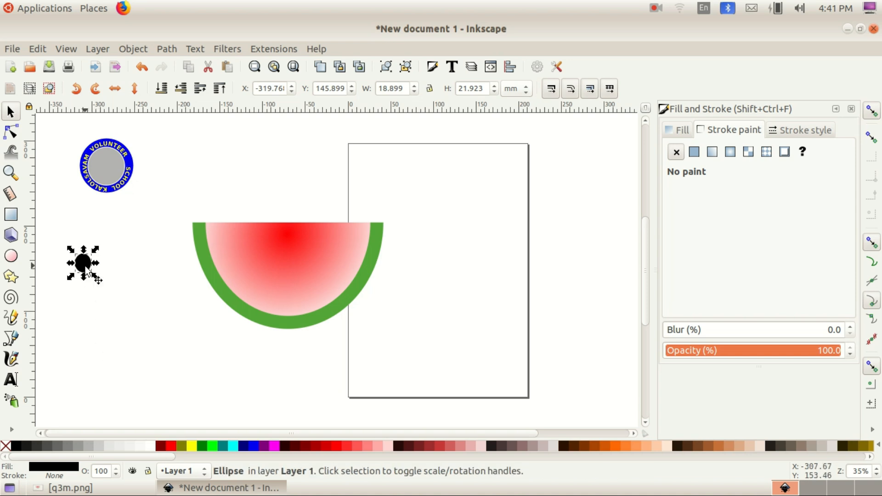
right_click(85, 266)
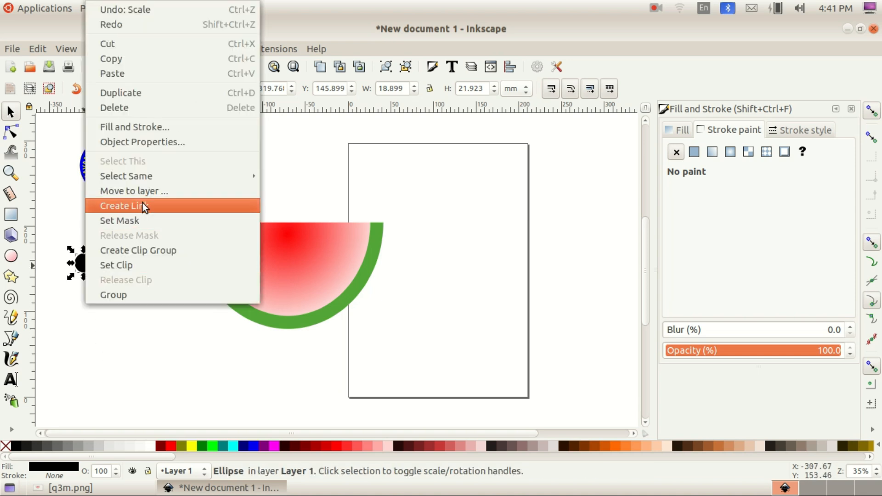
left_click(129, 91)
left_click_drag(89, 269, 95, 293)
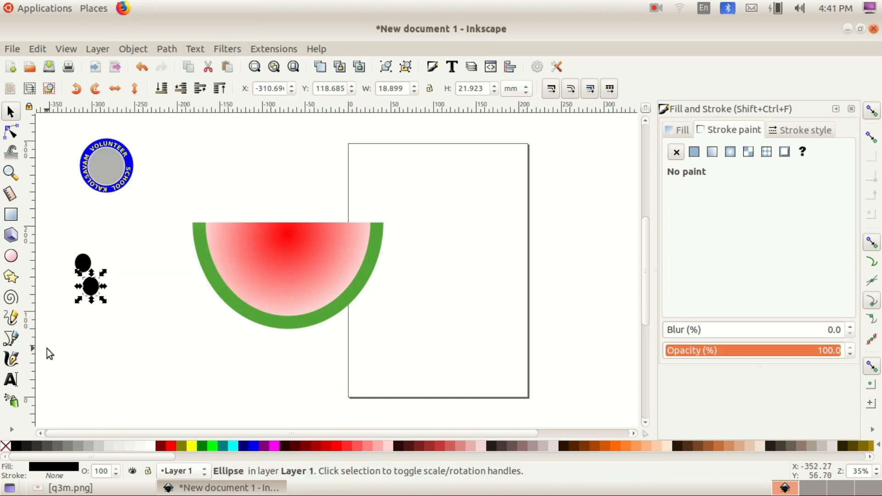
Spray four clones of the black seed along a curve beneath the badge with the Spray tool
left_click(9, 401)
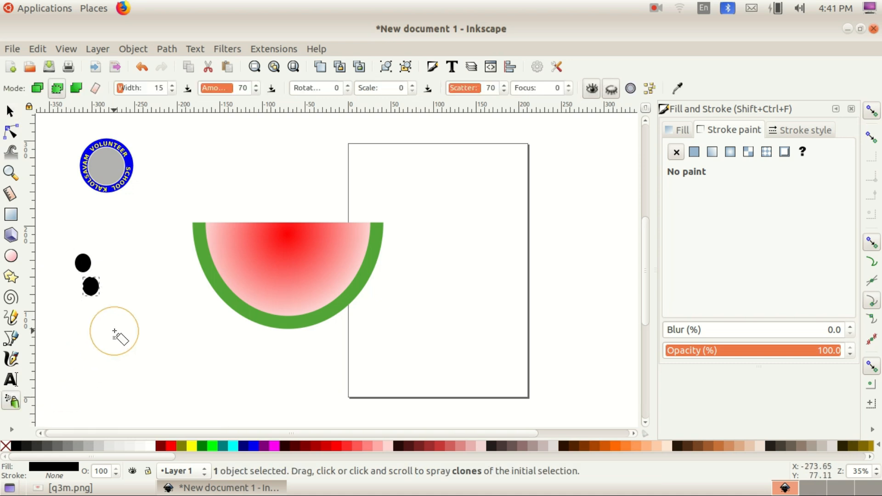
left_click(119, 317)
left_click(121, 322)
left_click(144, 326)
left_click(171, 306)
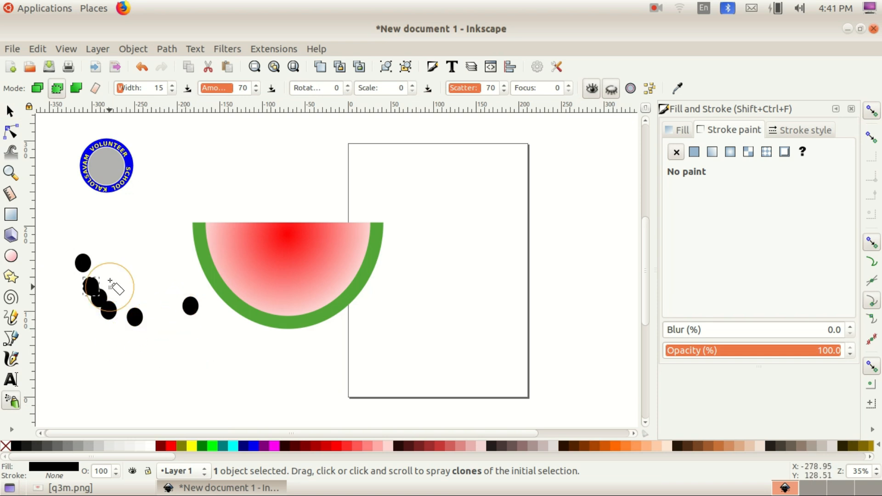
Arrange the black seeds into a U-shaped row and move the watermelon arc rightward, clear of them, leaving it deselected
key("s")
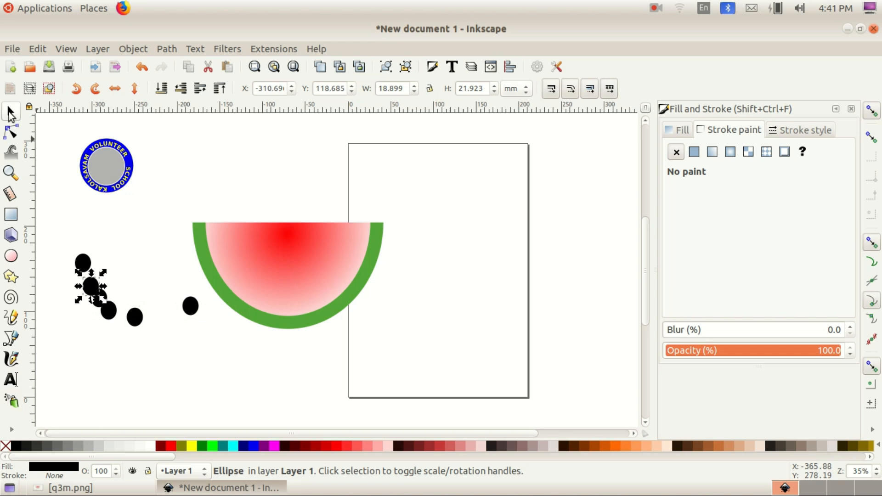
left_click(110, 315)
left_click_drag(110, 315, 114, 318)
left_click_drag(189, 316, 185, 278)
left_click_drag(138, 315, 172, 290)
mouse_move(118, 315)
left_mouse_down()
mouse_move(155, 311)
mouse_move(152, 303)
mouse_move(108, 305)
mouse_move(121, 310)
left_mouse_up()
left_click_drag(236, 290, 303, 289)
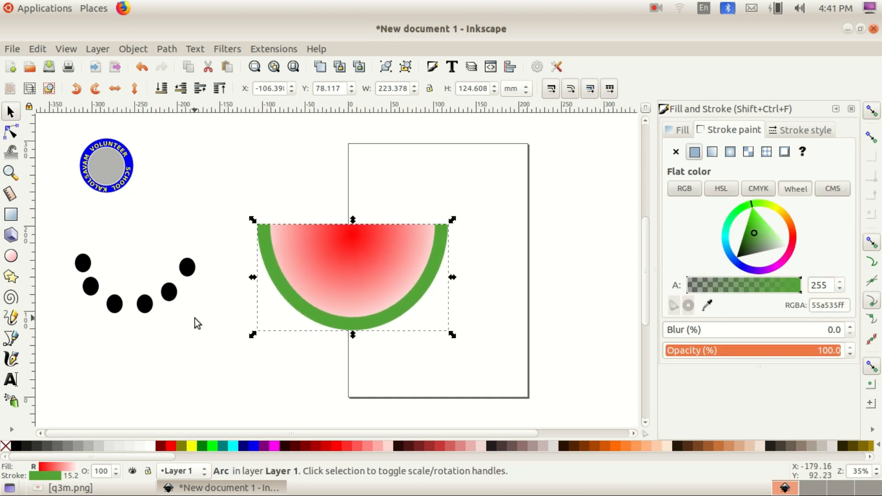
left_click(195, 319)
Compare the seed row with q3m.png and, back in Inkscape, delete the surplus seed at the row's upper left end
left_click_drag(84, 264, 75, 258)
left_click(69, 488)
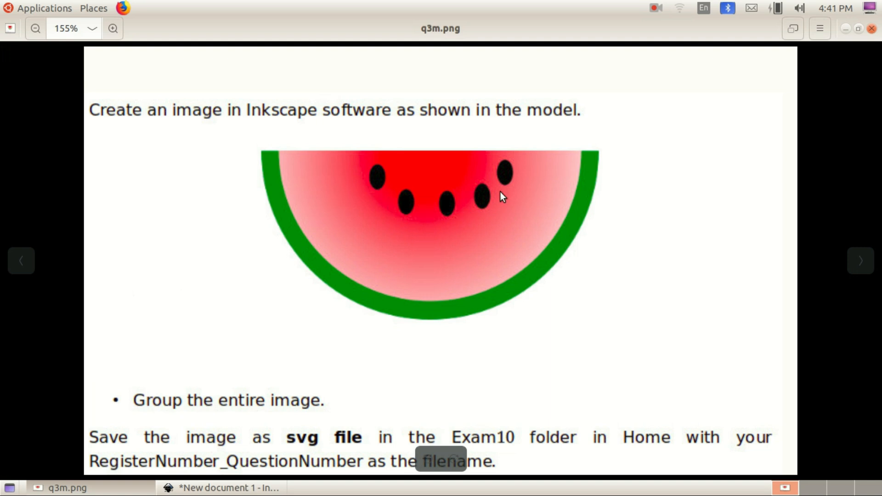
left_click(68, 487)
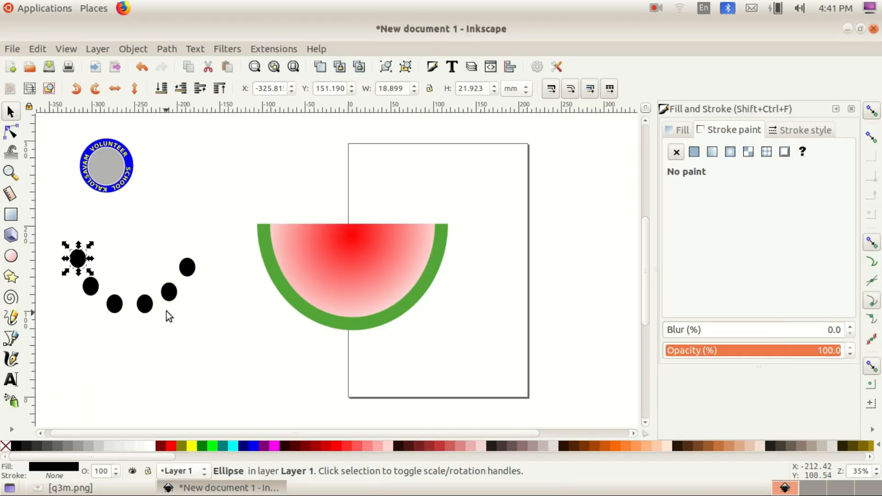
left_click(189, 272)
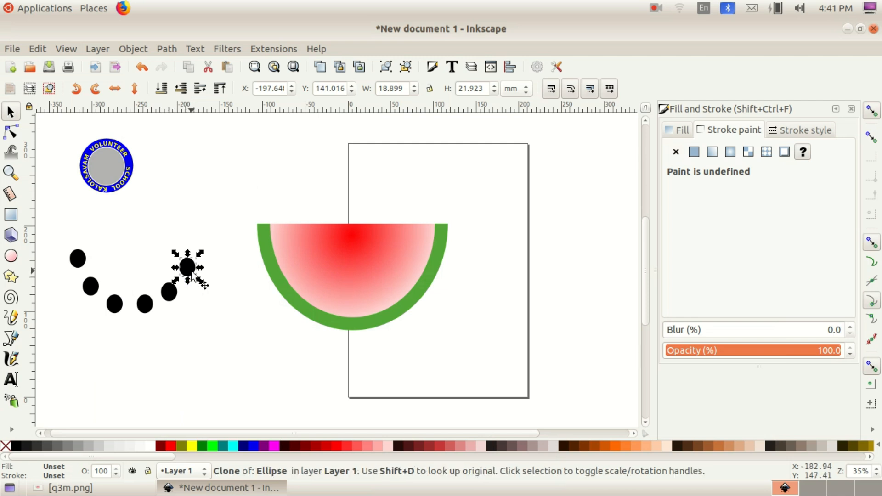
left_click(79, 260)
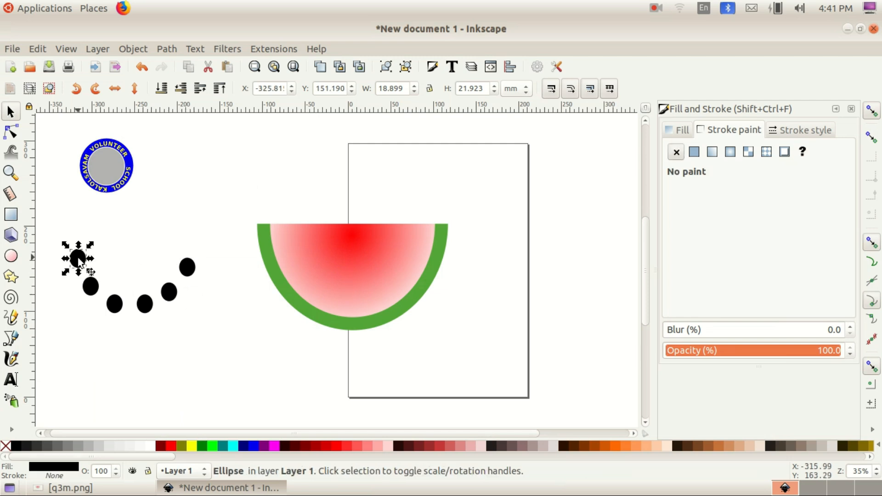
key("Delete")
Reposition the remaining five seeds into an even U-shaped curve
left_click_drag(87, 291, 81, 273)
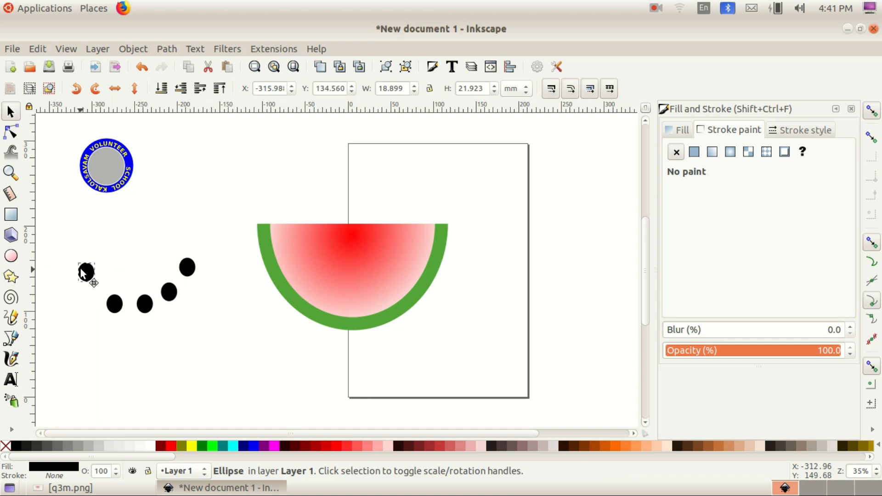
left_click(112, 302)
mouse_move(112, 301)
left_mouse_down()
mouse_move(106, 296)
mouse_move(137, 306)
left_mouse_up()
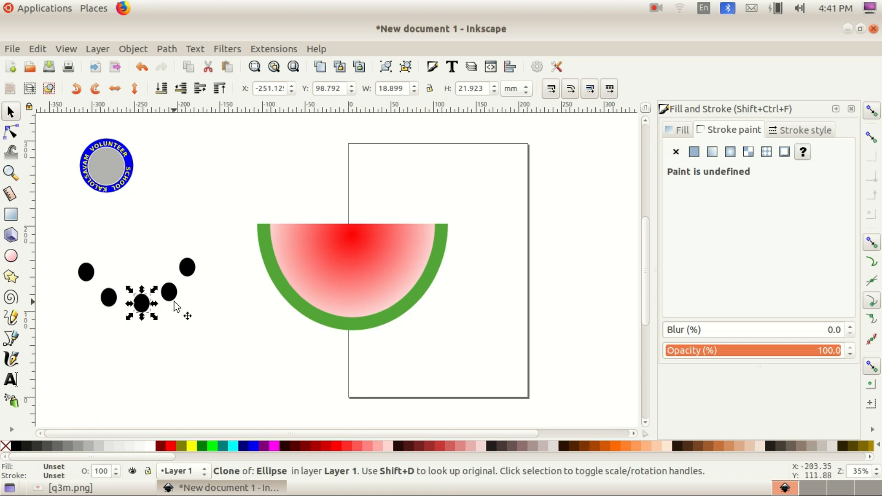
left_click(193, 275)
left_click_drag(194, 275, 195, 276)
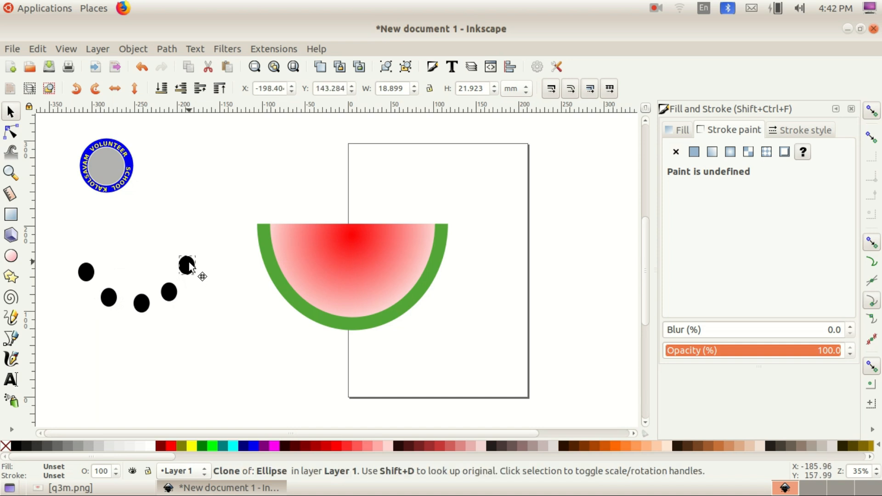
left_click_drag(86, 272, 85, 268)
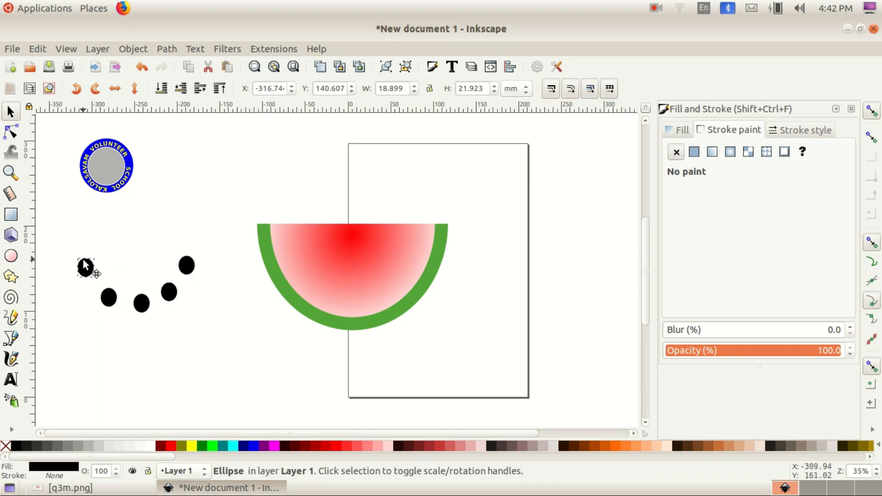
left_click(90, 294)
left_click_drag(119, 307, 136, 311)
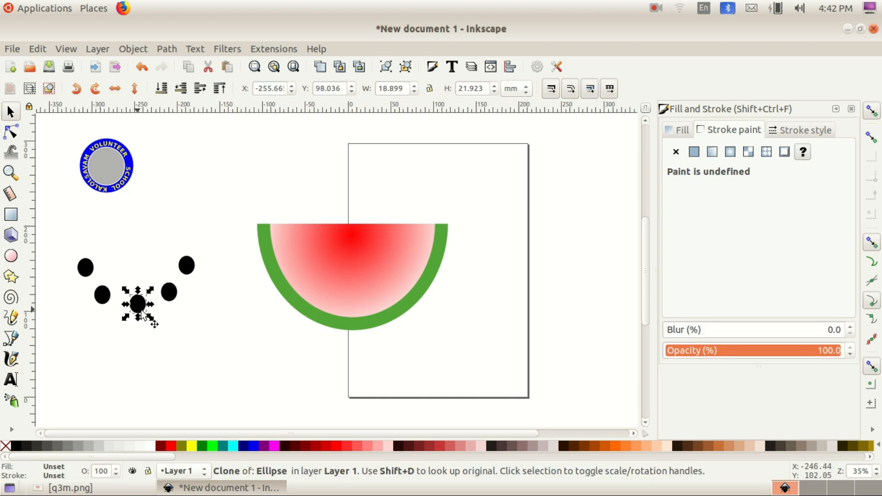
Select all five black seeds and group them
left_click(169, 294)
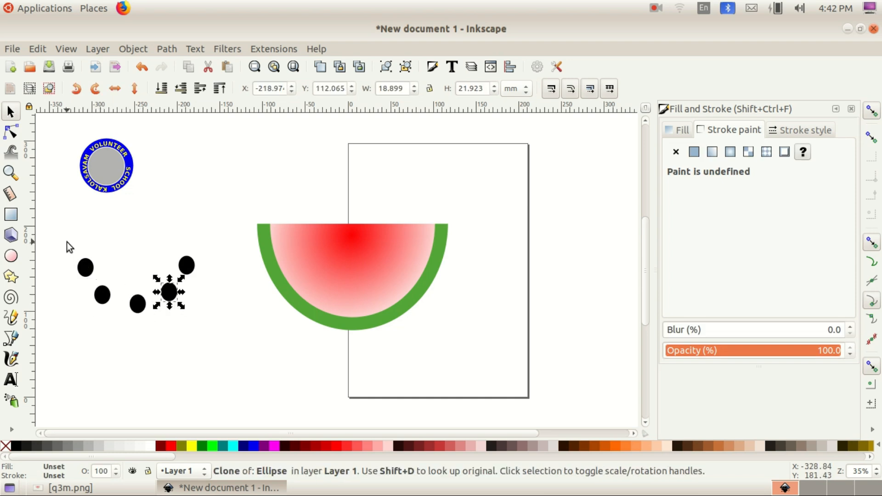
left_click(88, 272, "shift")
left_click(102, 293, "shift")
left_click(137, 304, "shift")
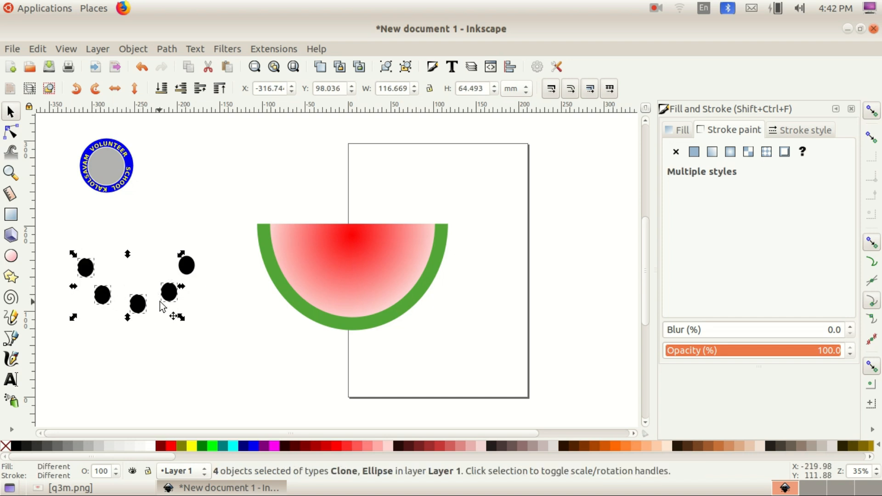
left_click(185, 266, "shift")
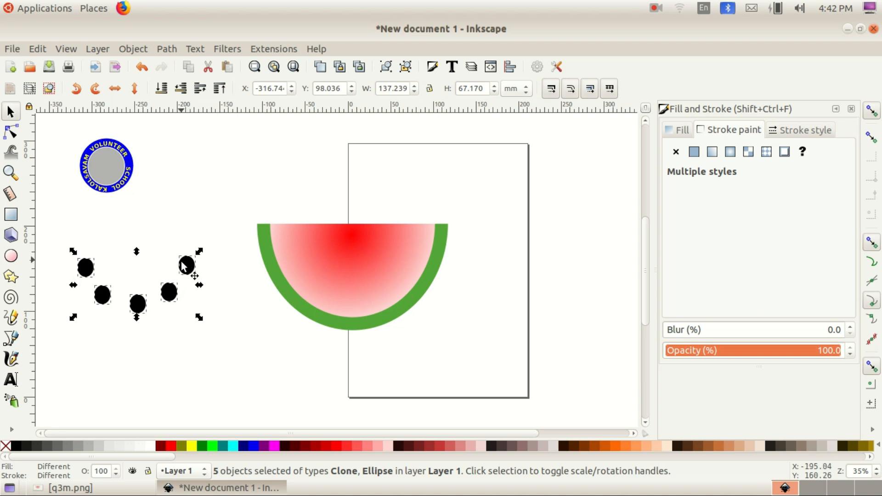
left_click(130, 50)
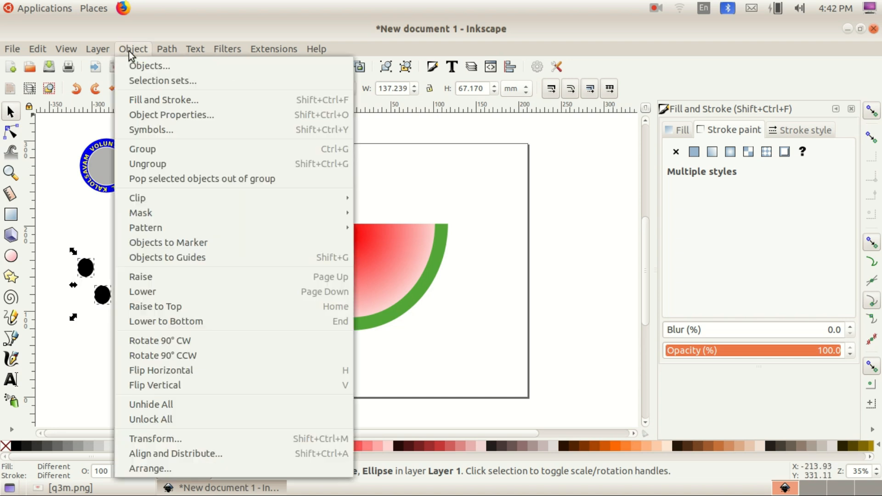
left_click(152, 146)
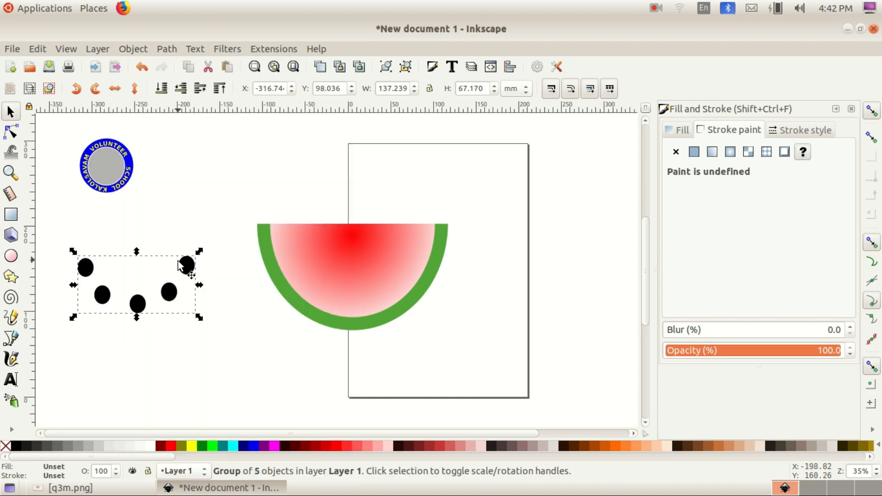
Place the seed group on the watermelon's red flesh near the flat edge and group it with the arc
left_click_drag(186, 268, 402, 237)
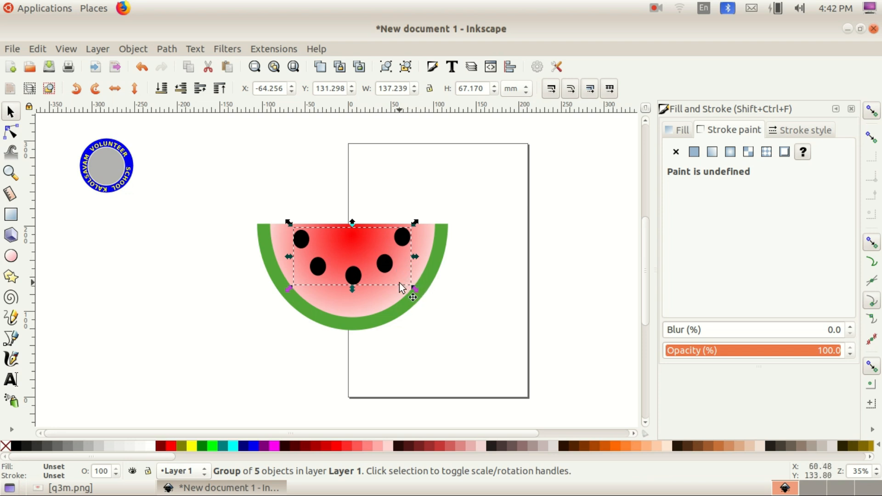
left_click(386, 308, "shift")
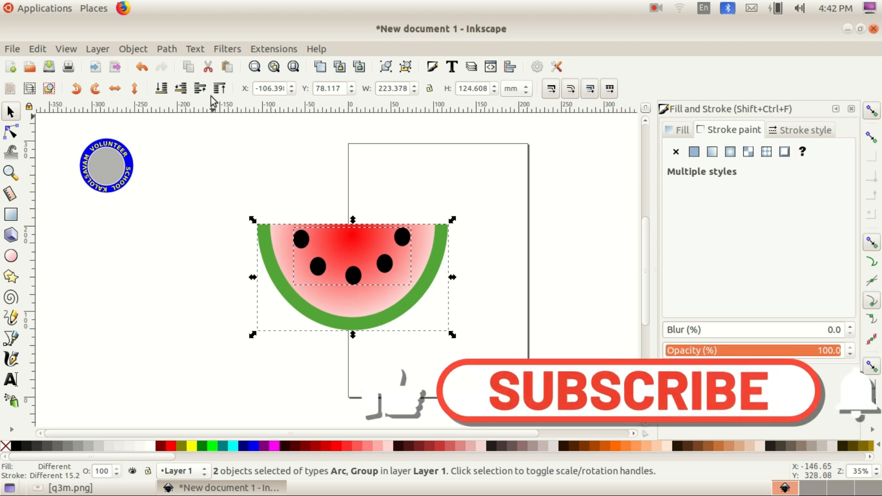
left_click(132, 50)
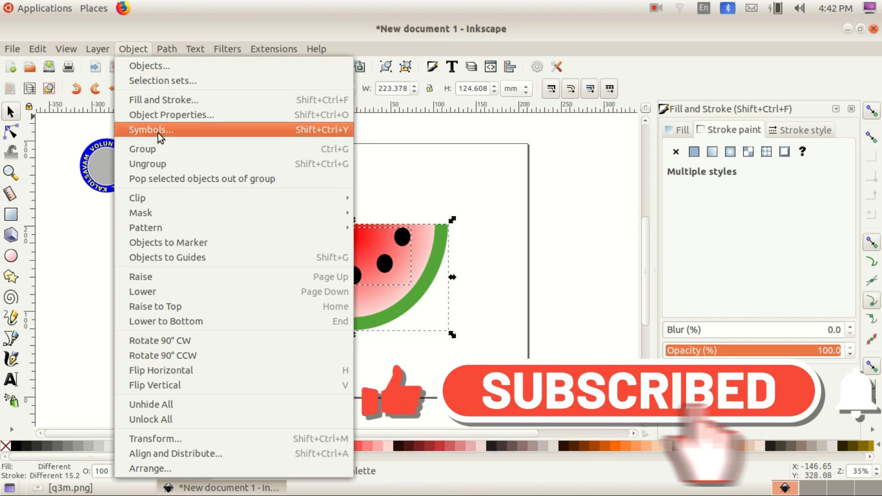
left_click(159, 147)
Move the watermelon group below the badge and scale it down to about 104 by 53 mm
left_click_drag(449, 220, 132, 238)
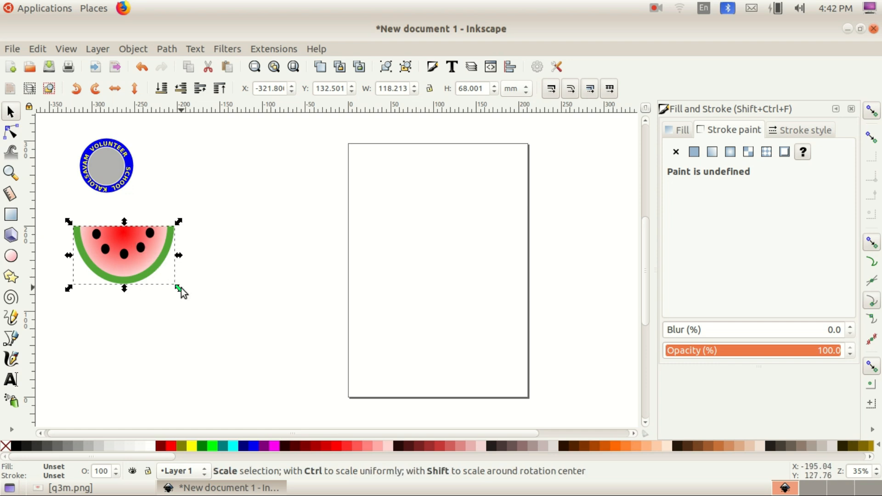
left_click_drag(179, 288, 167, 274)
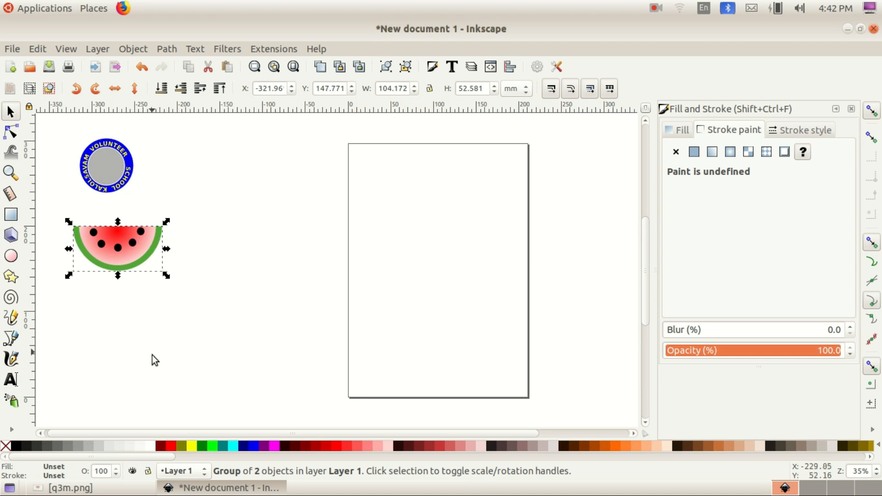
Switch to the image viewer, go to q4.png and enlarge it to examine the GOD's OWN COUNTRY sticker design
left_click(73, 488)
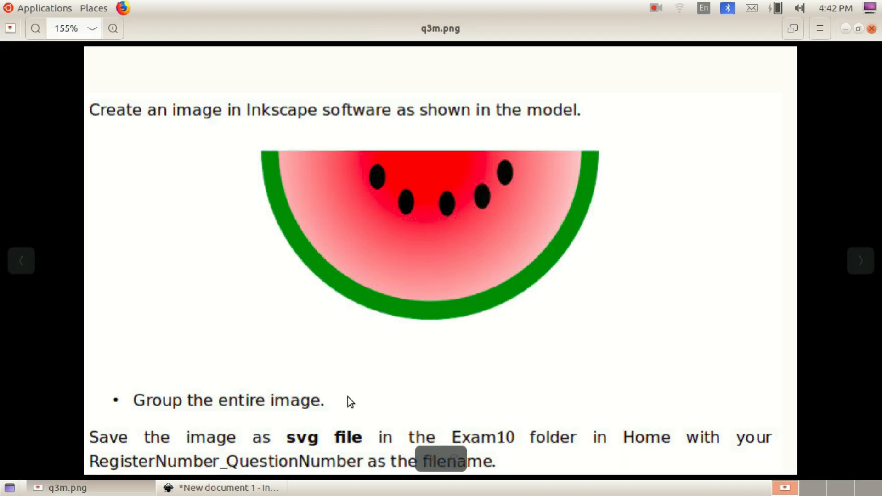
left_click(871, 269)
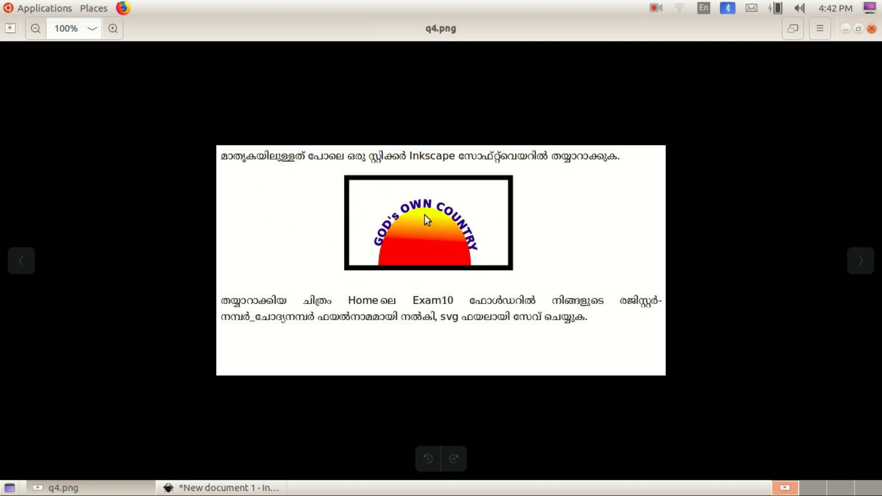
scroll(424, 215, "up", 4)
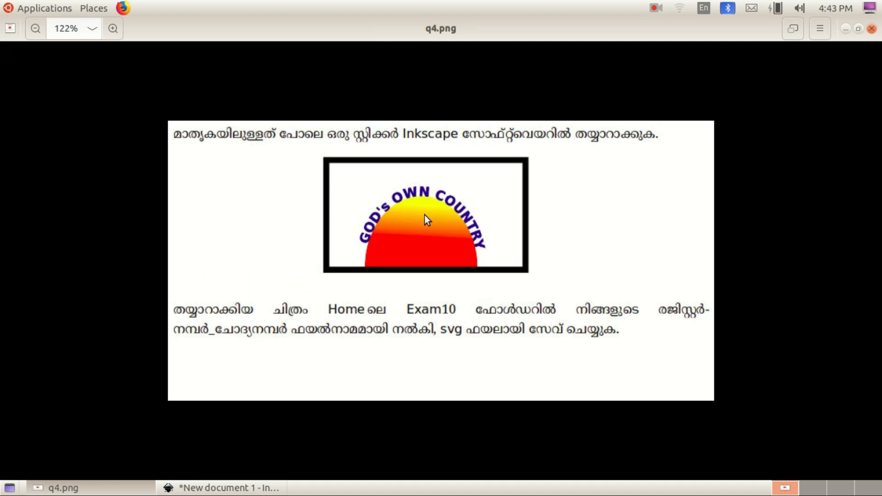
scroll(424, 215, "up", 3)
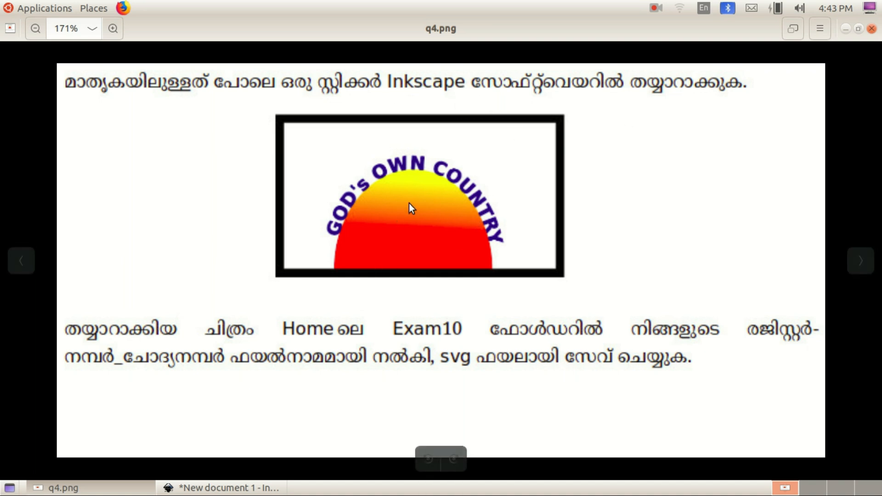
Return to the image viewer, go to q4m.png and enlarge it to examine the sticker's frame, half sun and curved text
left_click(225, 488)
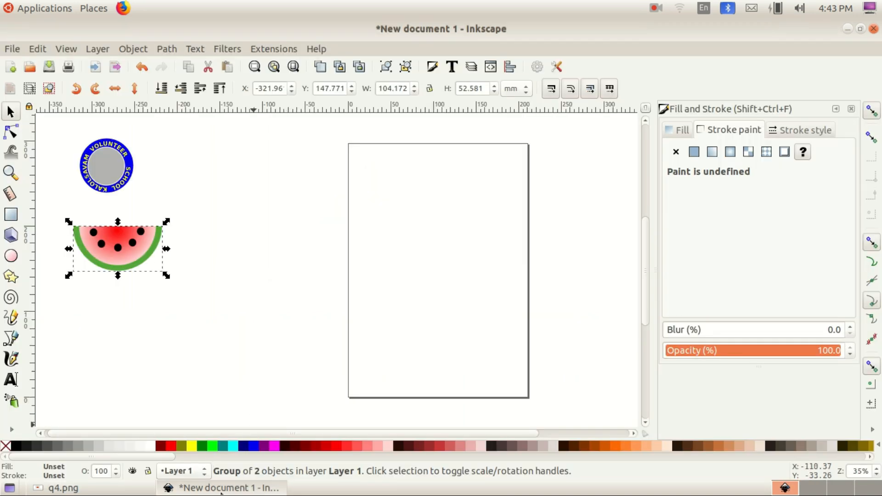
left_click(60, 488)
scroll(613, 286, "up", 1)
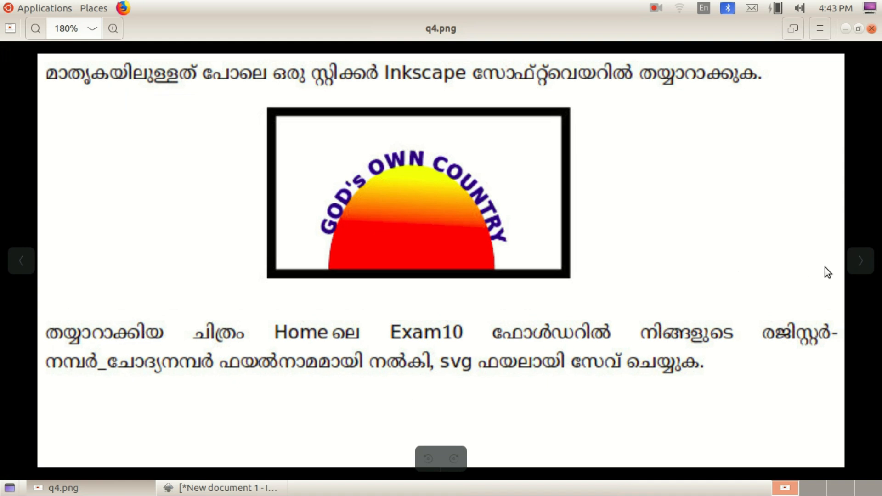
left_click(850, 258)
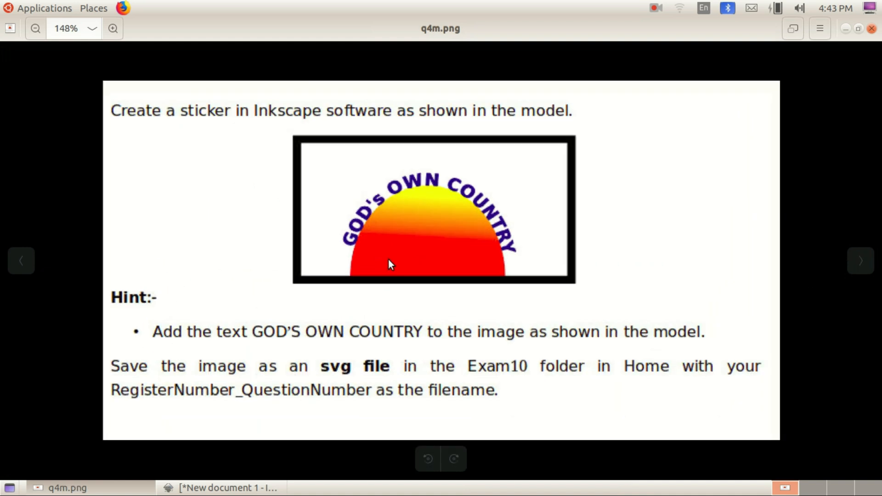
scroll(388, 260, "up", 4)
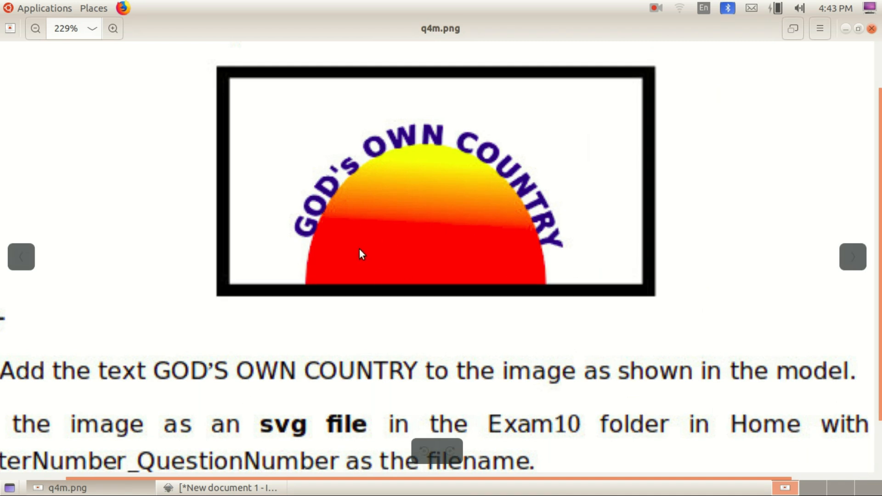
left_click(73, 487)
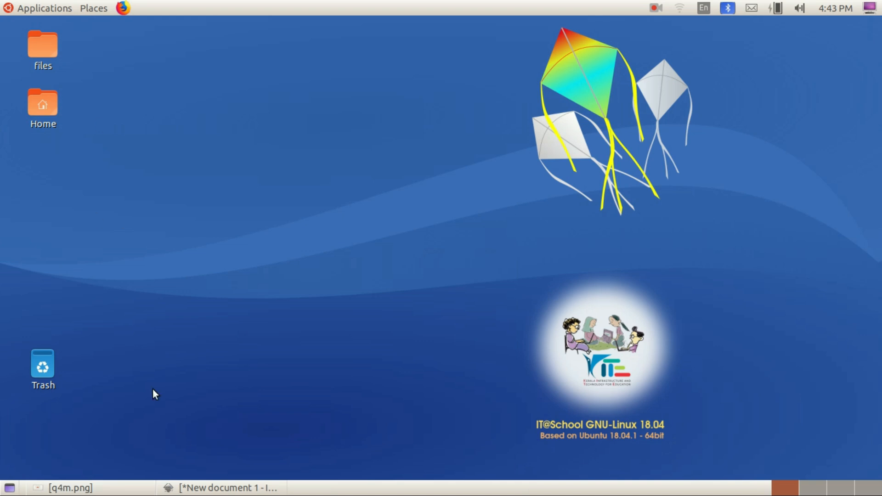
Switch to Inkscape, scale the watermelon group down to about 80 by 41 mm and place it beside the badge
left_click(218, 487)
left_click_drag(130, 254, 221, 174)
left_click_drag(260, 196, 238, 187)
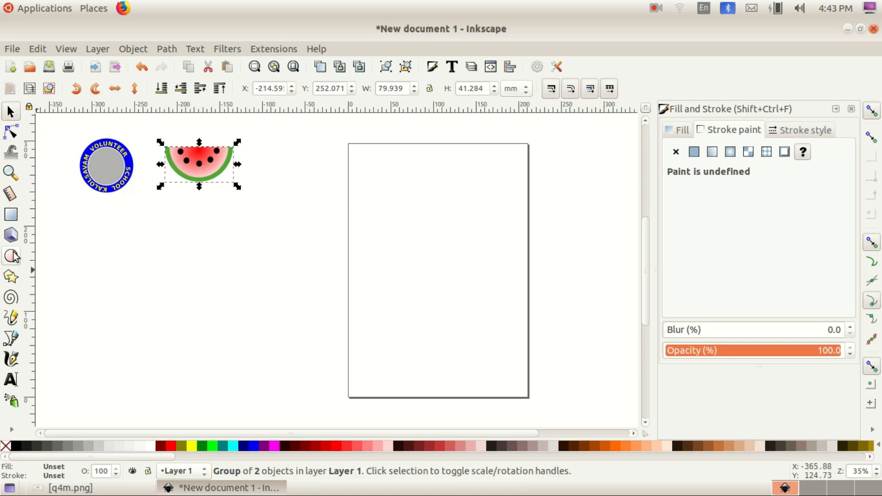
Draw a wide rectangle about 366 by 137 mm below the badge and watermelon and fill it with white
left_click(11, 214)
mouse_move(101, 239)
left_mouse_down()
mouse_move(272, 289)
mouse_move(413, 355)
left_mouse_up()
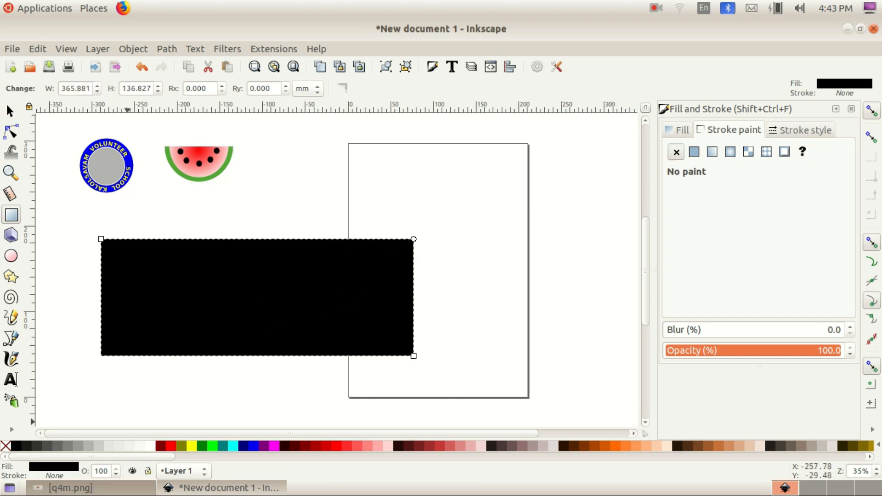
key("alt+Tab")
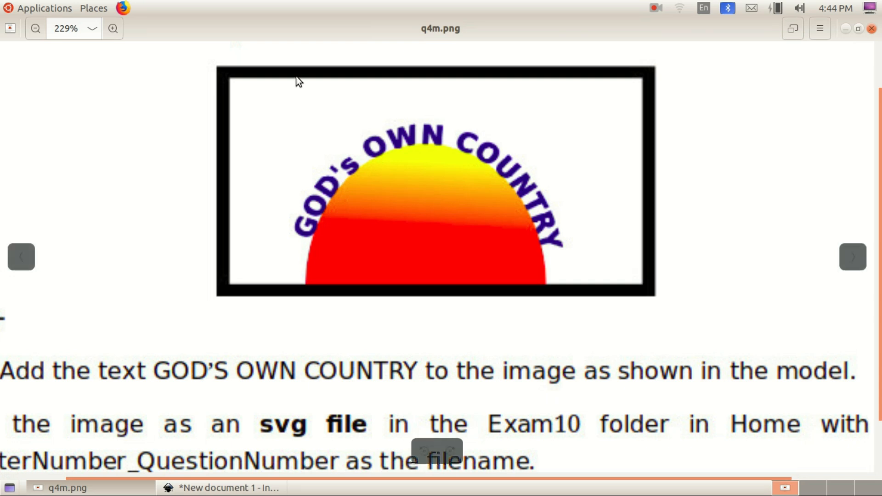
key("alt+Tab")
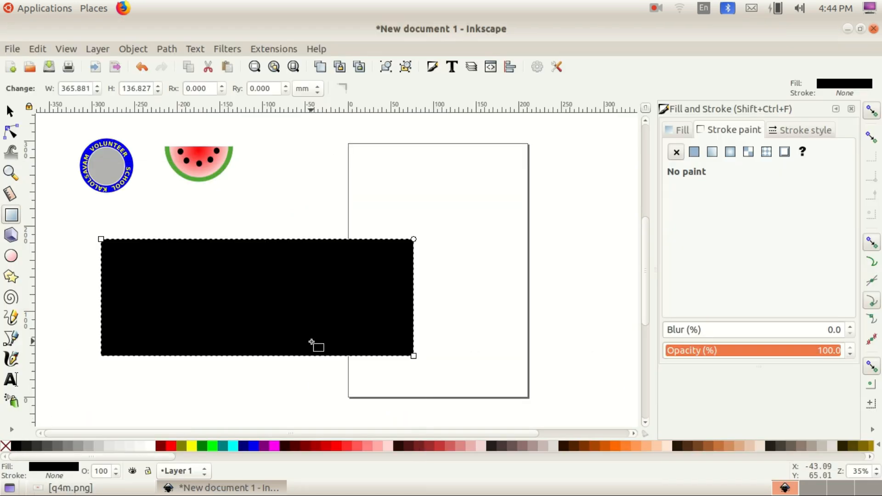
left_click(148, 447)
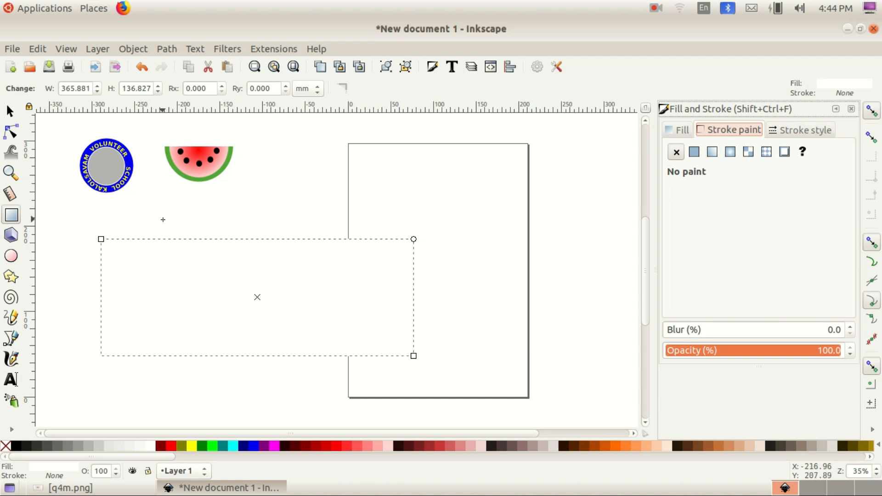
Give the white rectangle a flat near-black stroke, 051200ff
left_click(10, 111)
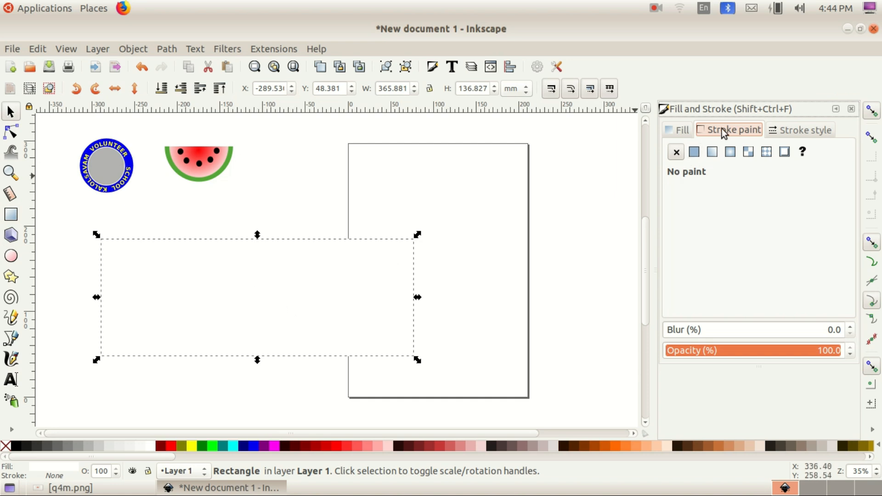
left_click(696, 151)
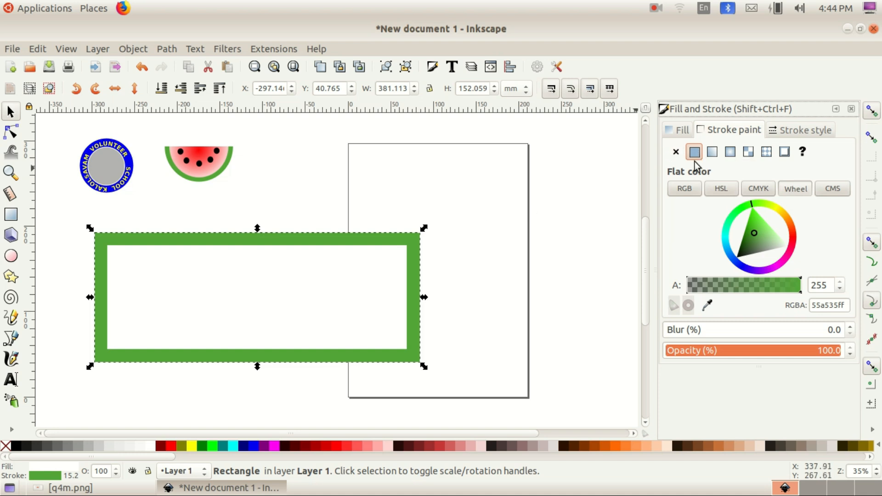
left_click_drag(746, 250, 738, 254)
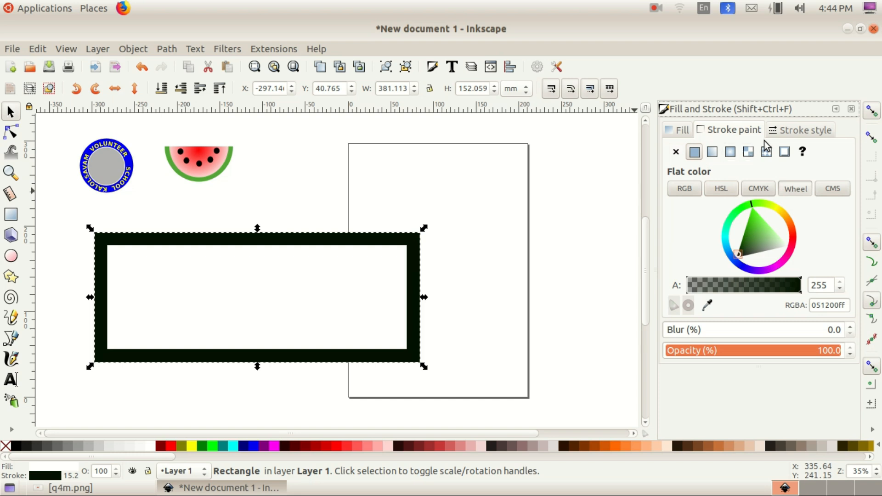
Set the rectangle's stroke width to 9.232 mm and compare the frame with the model image
left_click(796, 131)
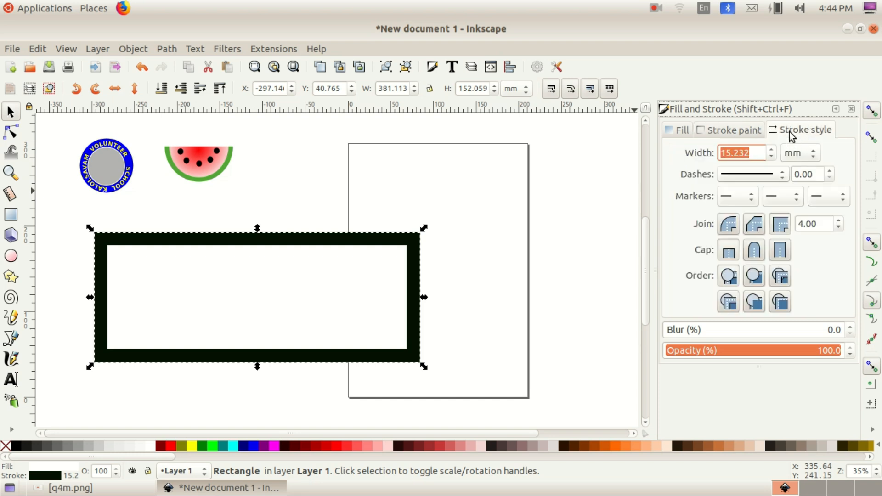
left_click(772, 149)
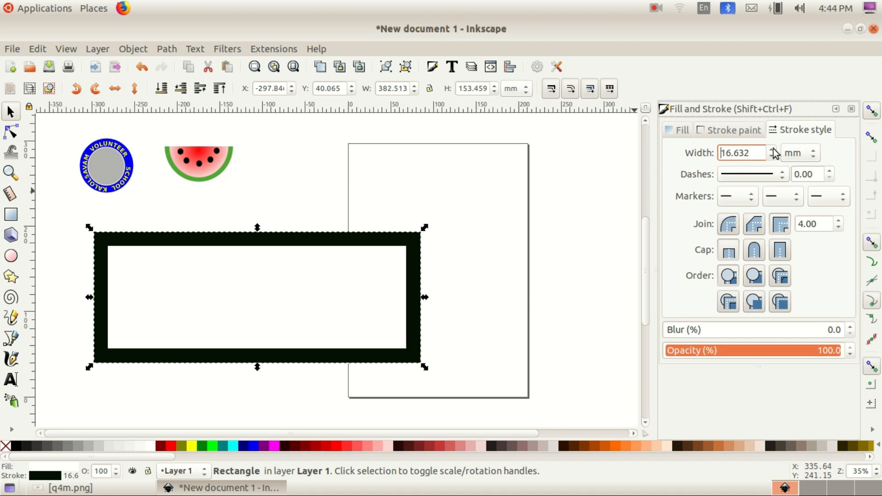
left_click(772, 158)
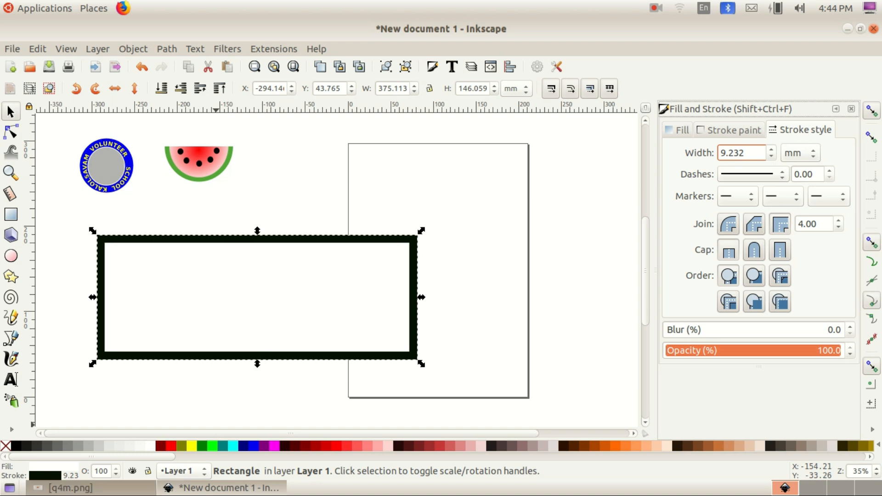
left_click(138, 488)
left_click(221, 488)
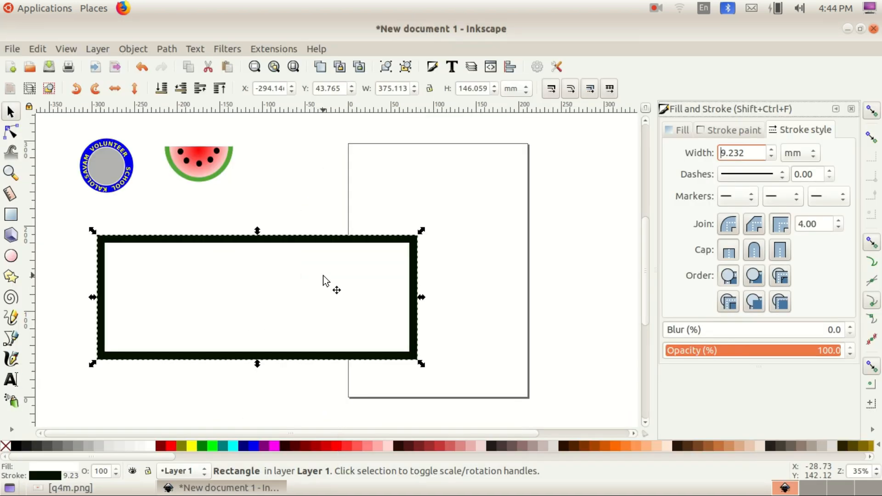
Narrow the black frame, shift it toward the page, and move the watermelon group below the badge
left_click_drag(93, 297, 177, 297)
left_click_drag(419, 298, 417, 297)
mouse_move(299, 233)
left_mouse_down()
mouse_move(301, 219)
mouse_move(369, 207)
left_mouse_up()
left_click_drag(202, 165, 112, 236)
Enlarge the black frame from its corners to about 313 by 209 mm and check it against the model image
left_click(234, 228)
left_click_drag(215, 200, 201, 179)
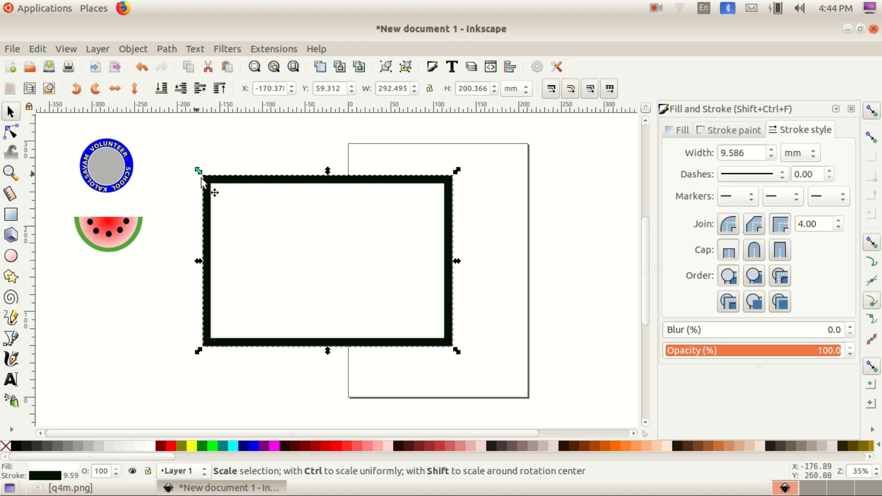
left_click(464, 356)
left_click(450, 344)
left_click_drag(453, 351, 464, 352)
left_click(69, 487)
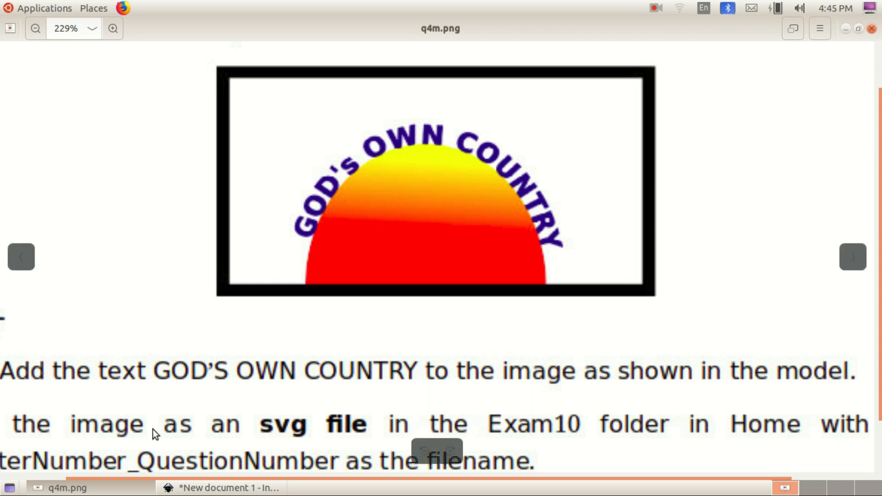
left_click(108, 489)
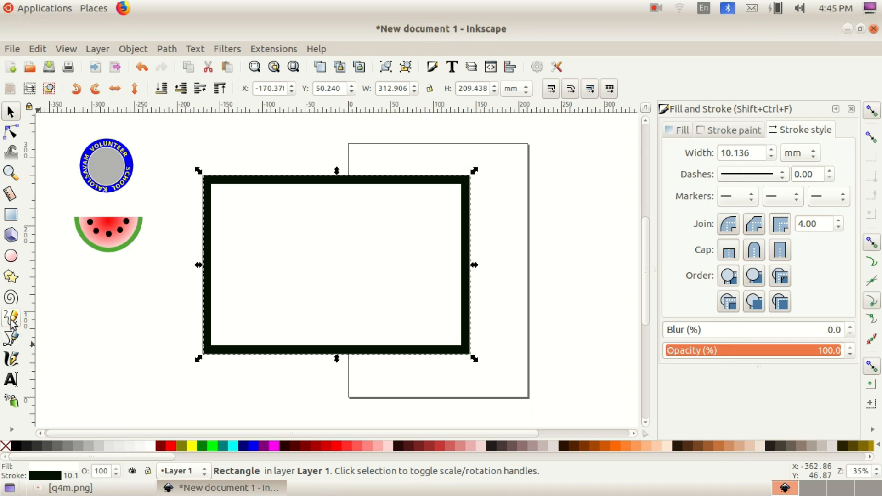
Scale the black frame down to about 135 by 90 mm and move it over the page's upper right corner
left_click(11, 256)
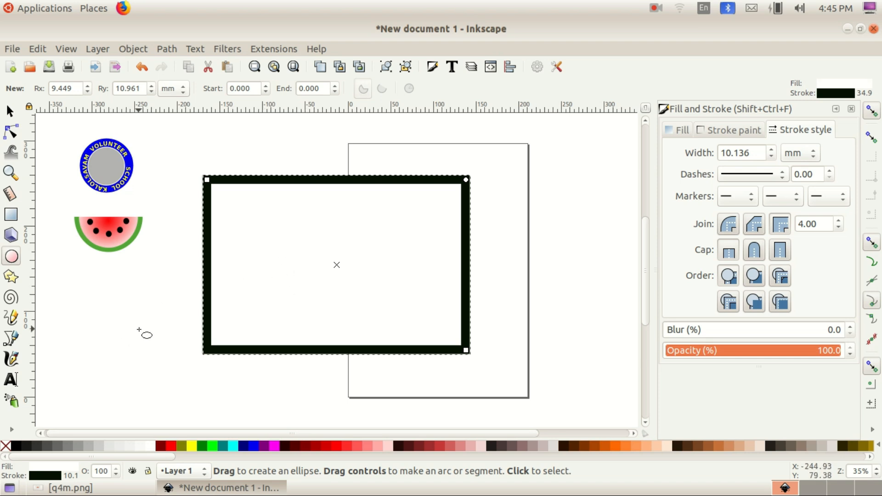
left_click(10, 112)
left_click_drag(202, 356, 351, 253)
left_click_drag(410, 222, 516, 192)
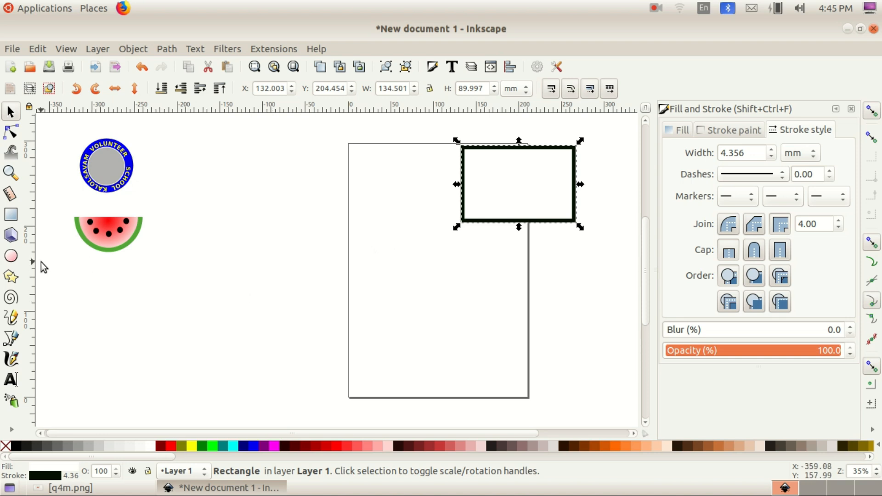
Draw an upper half ellipse starting at 180°, with radii of about 80 and 71 mm, and remove its stroke
left_click(14, 253)
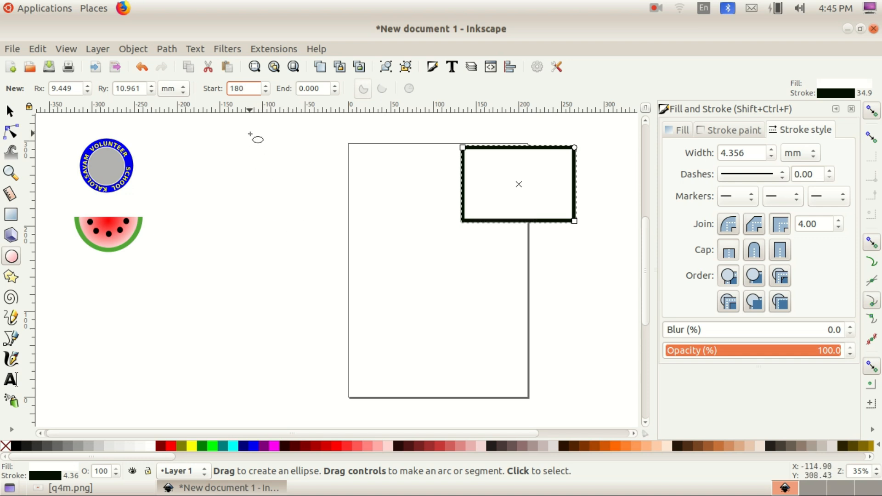
mouse_move(268, 233)
left_mouse_down()
mouse_move(345, 310)
mouse_move(404, 351)
left_mouse_up()
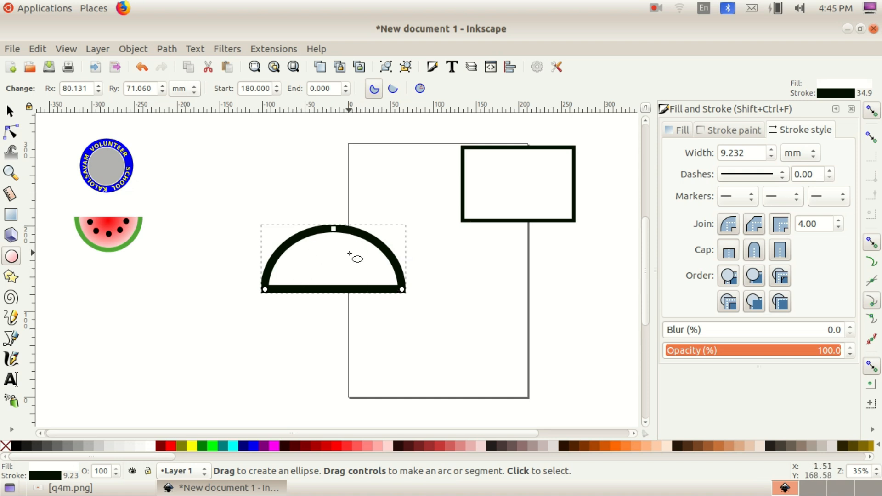
left_click(730, 129)
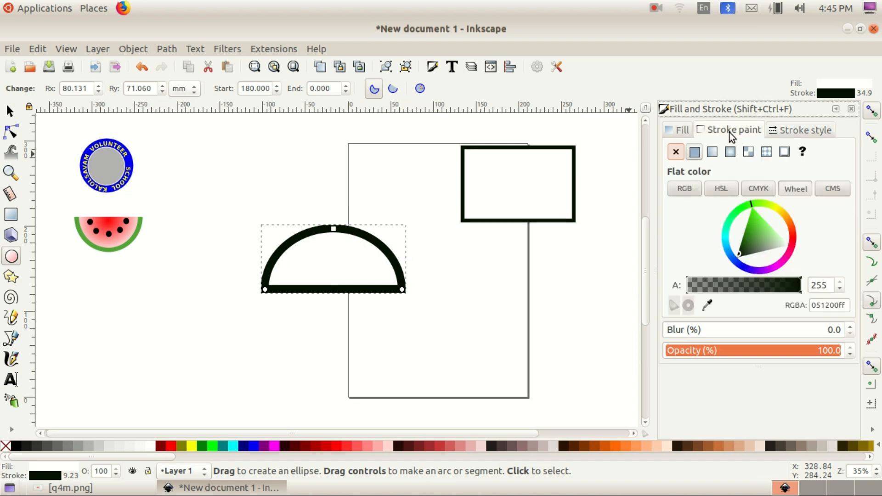
left_click(675, 152)
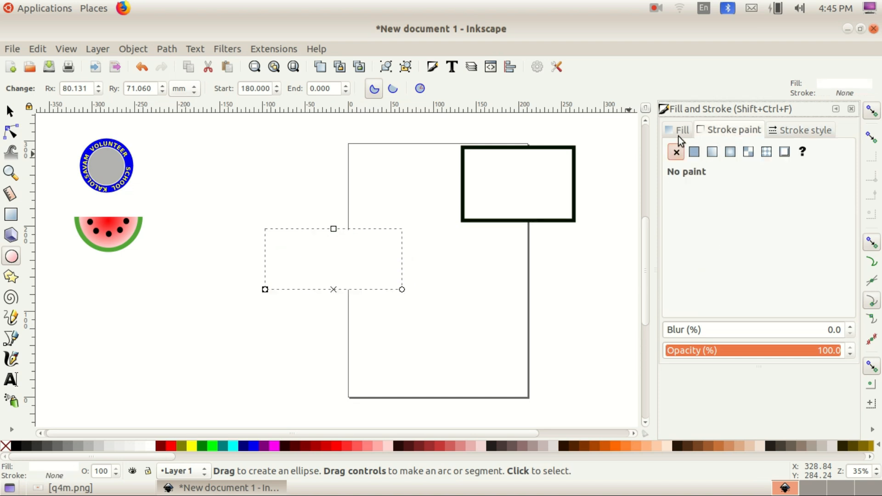
Fill the half ellipse with cyan, 00ffffff, and turn the fill into a linear gradient
left_click(679, 130)
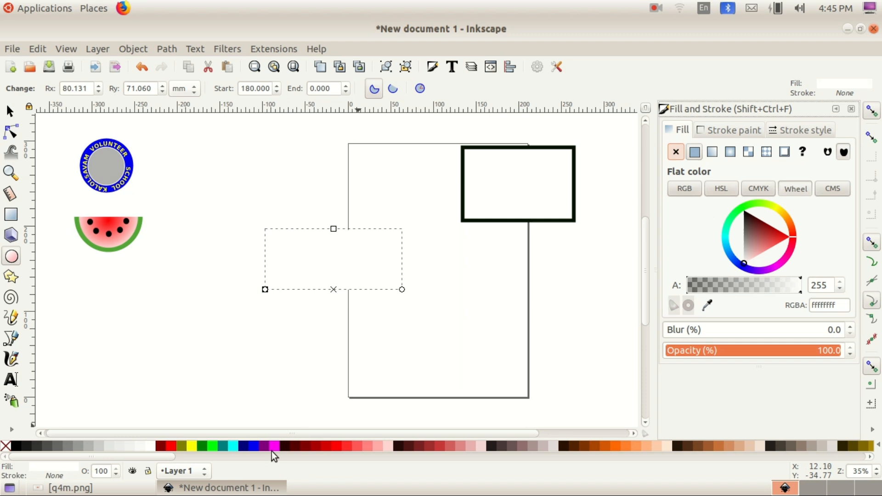
left_click(233, 445)
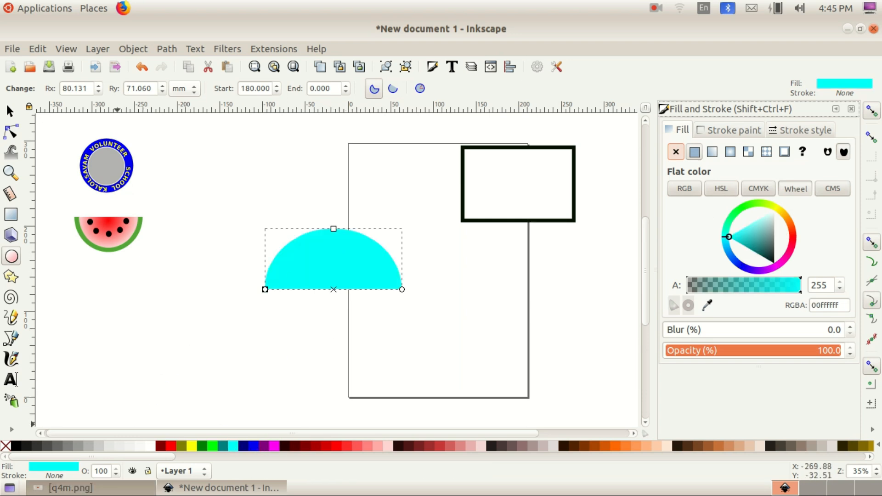
left_click(69, 488)
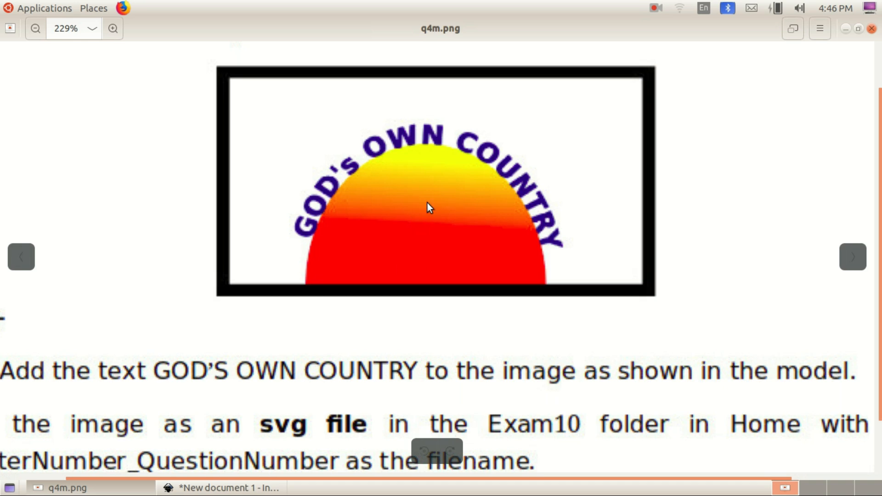
left_click(68, 488)
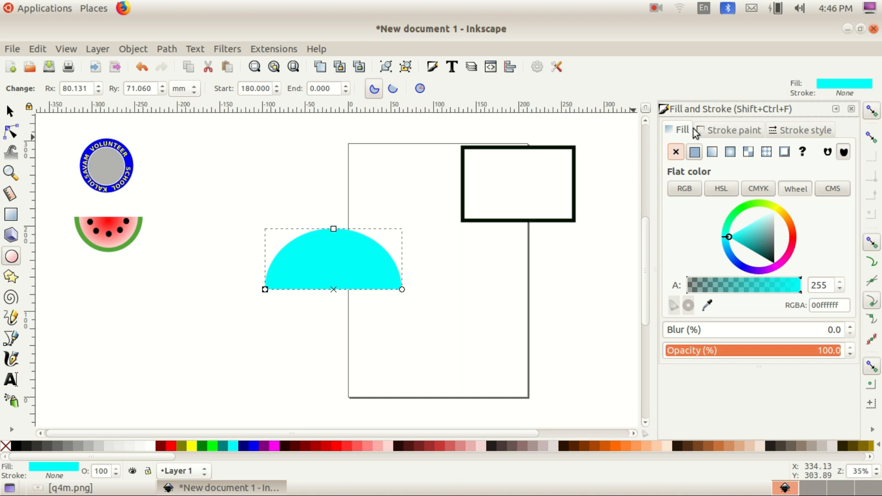
left_click(713, 155)
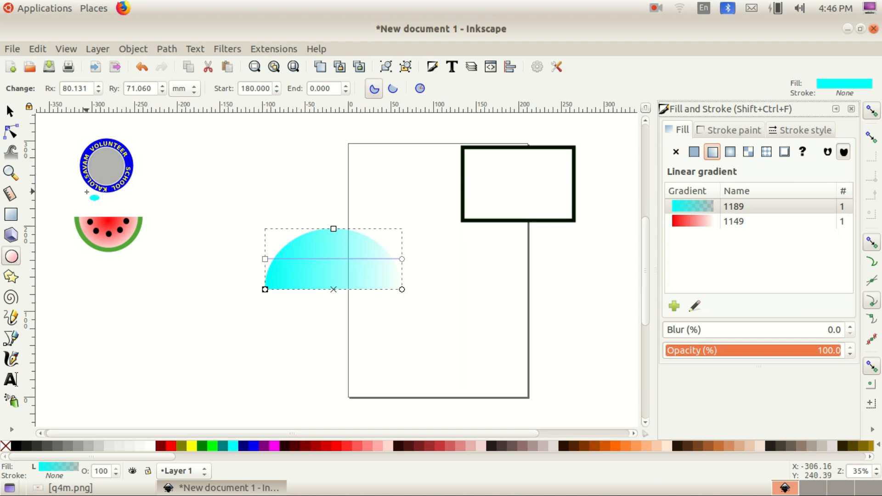
Make the half ellipse's gradient vertical, starting just below the top of the arc and ending at the middle of the flat edge
left_click(11, 131)
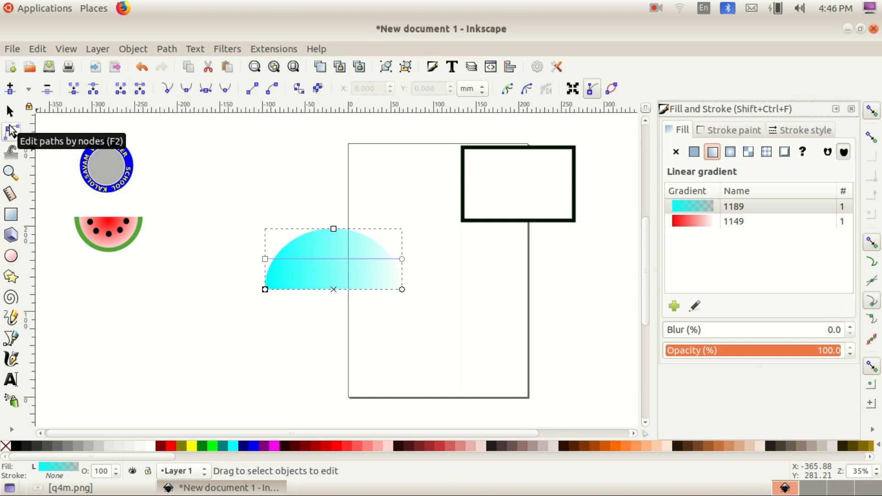
left_click(265, 258)
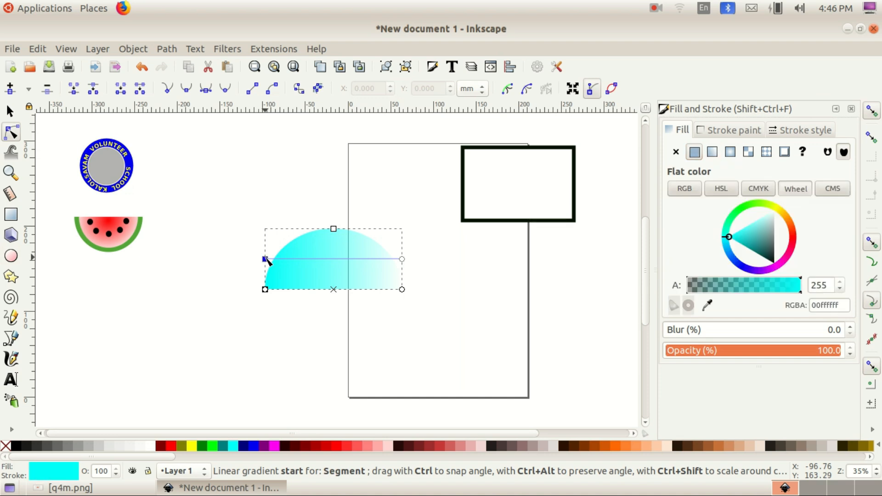
left_click_drag(266, 260, 333, 247)
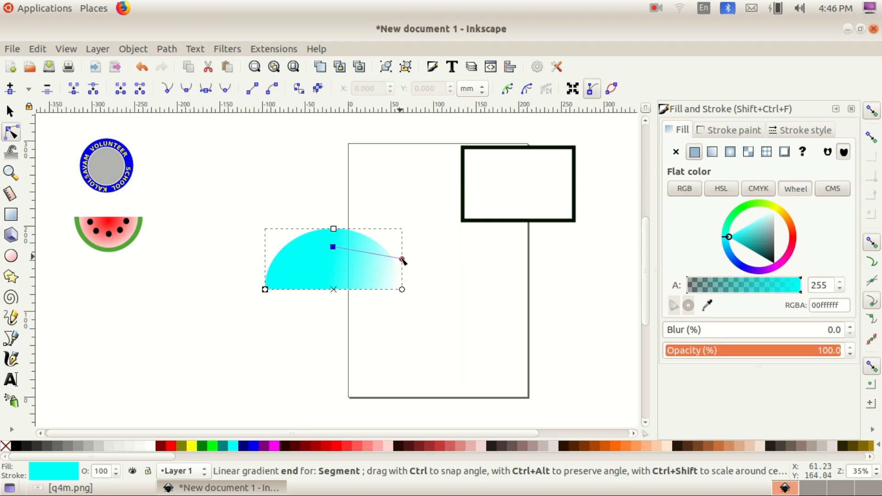
left_click_drag(403, 261, 334, 293)
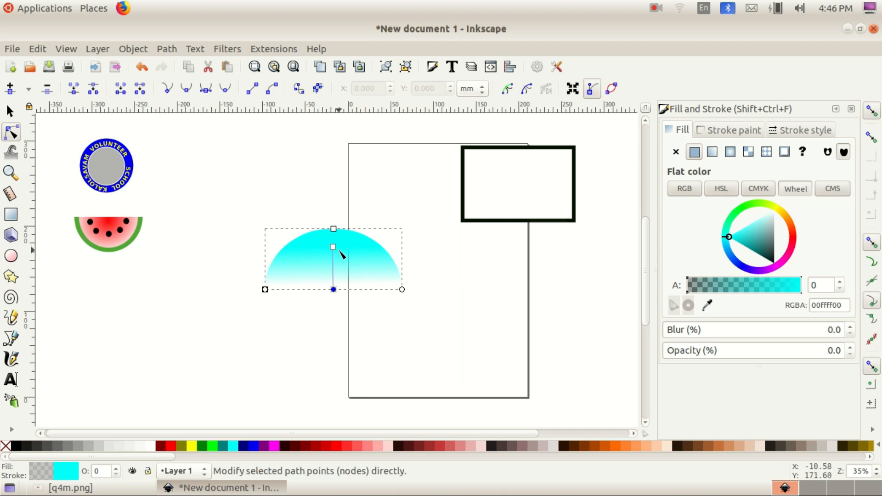
Move the end point of the half ellipse's gradient slightly above the flat edge and check the sun in q4m.png
left_click(871, 247)
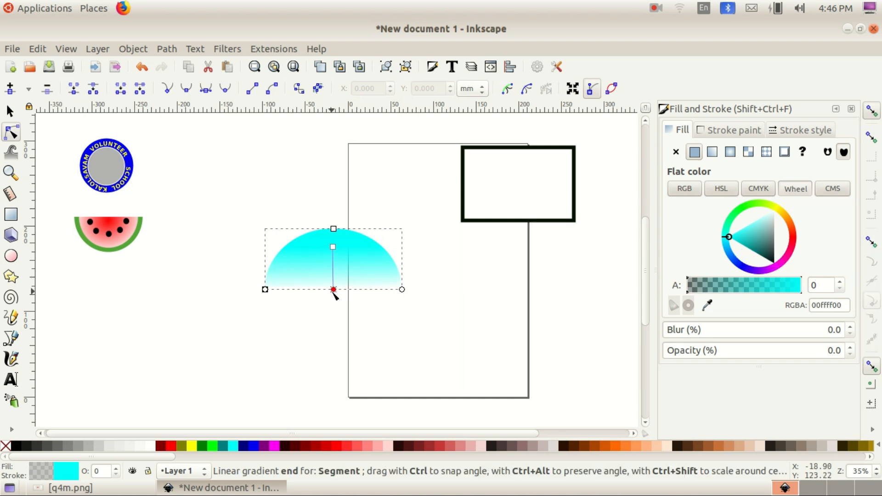
left_click_drag(334, 289, 332, 280)
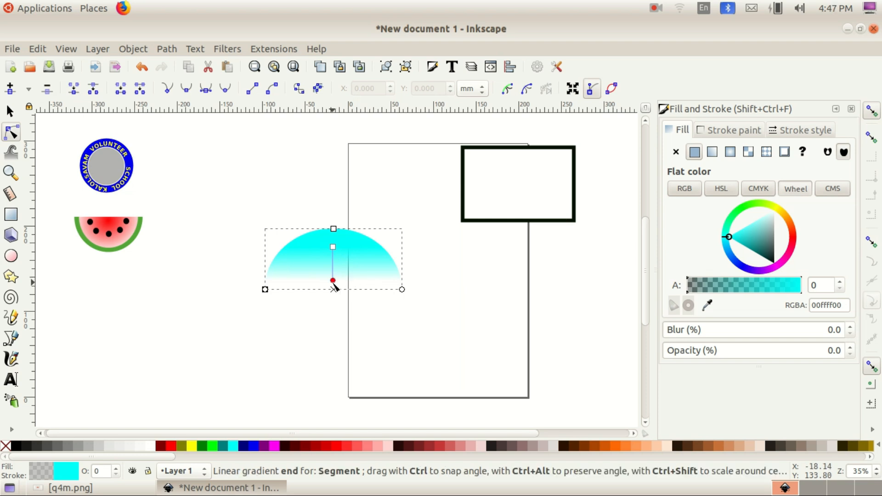
left_click(55, 488)
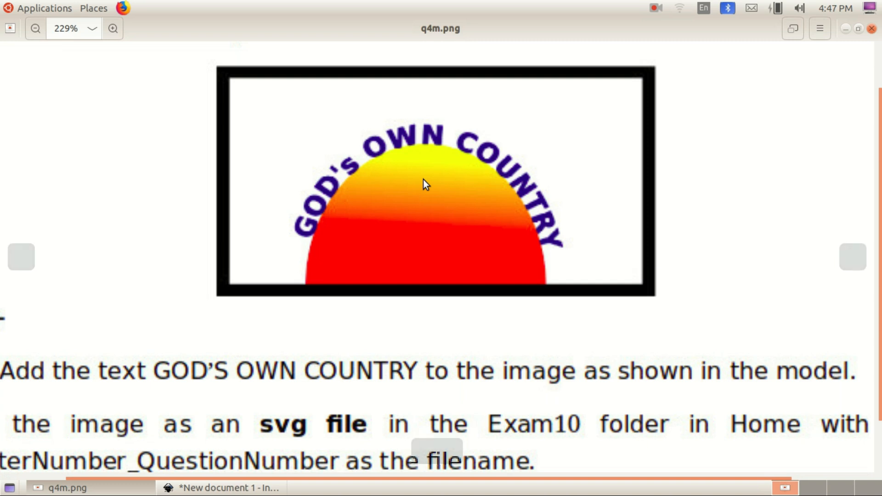
left_click(110, 487)
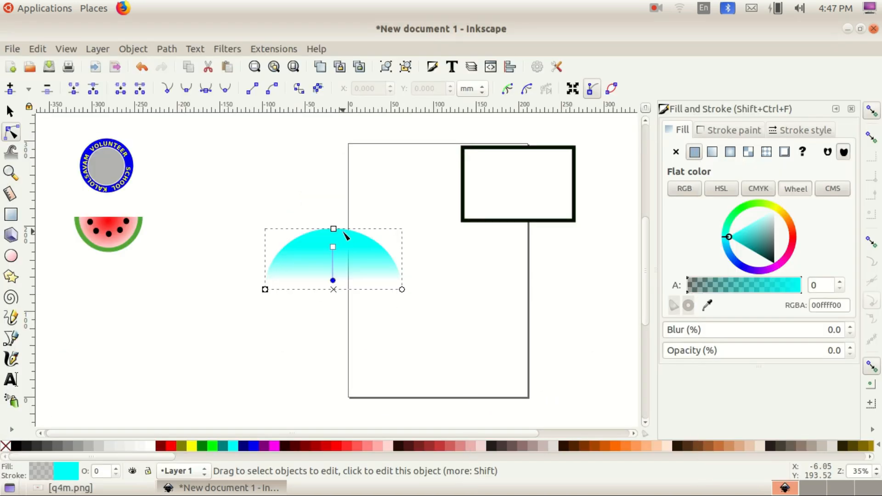
Colour the half ellipse's upper gradient stop yellow, FFFF00, and its lower stop red, ff0000ff
left_click(333, 248)
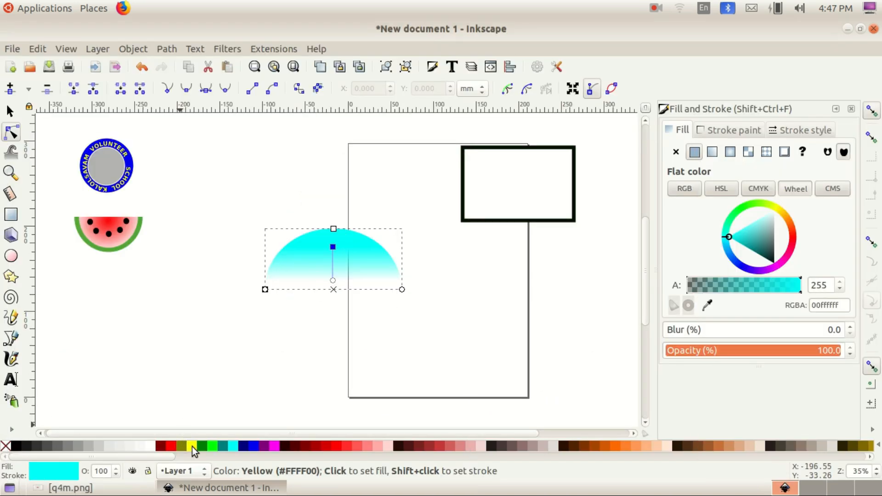
left_click(192, 446)
left_click(333, 281)
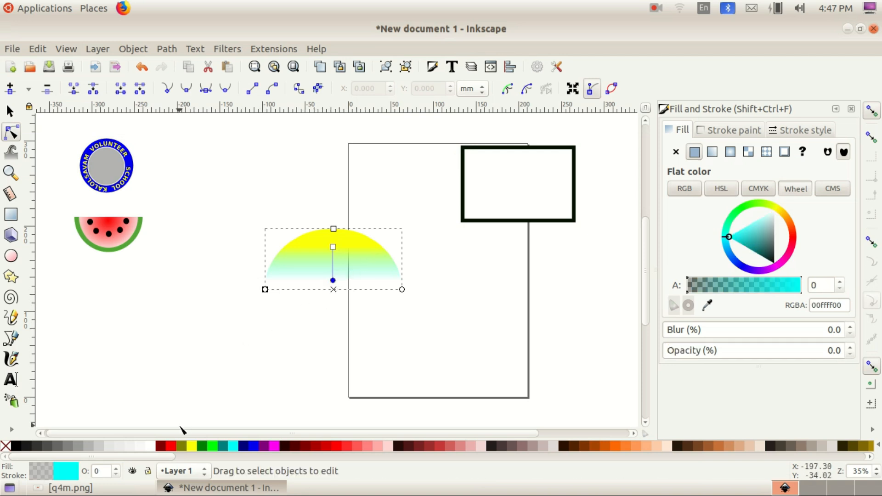
left_click(172, 446)
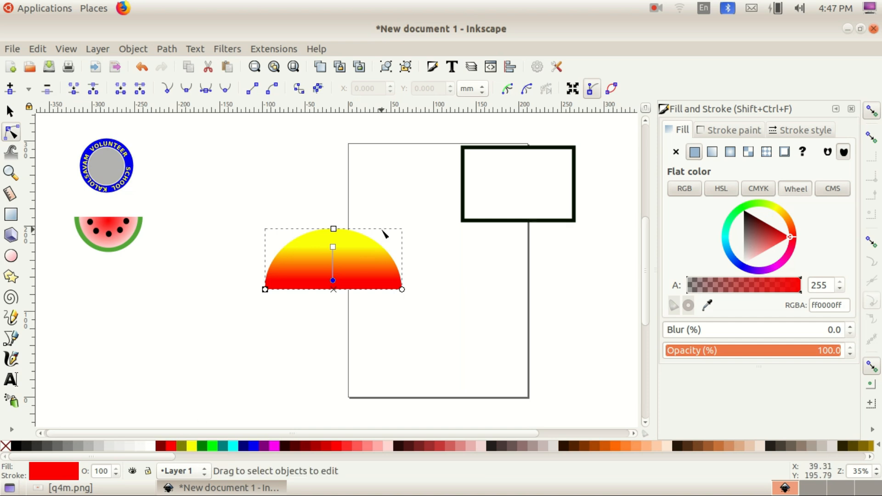
Check the lettering in q4m.png and add the text GOD'S OWN COUNTRY below the half ellipse
left_click(73, 488)
left_click(73, 487)
left_click_drag(755, 280, 799, 289)
left_click(69, 488)
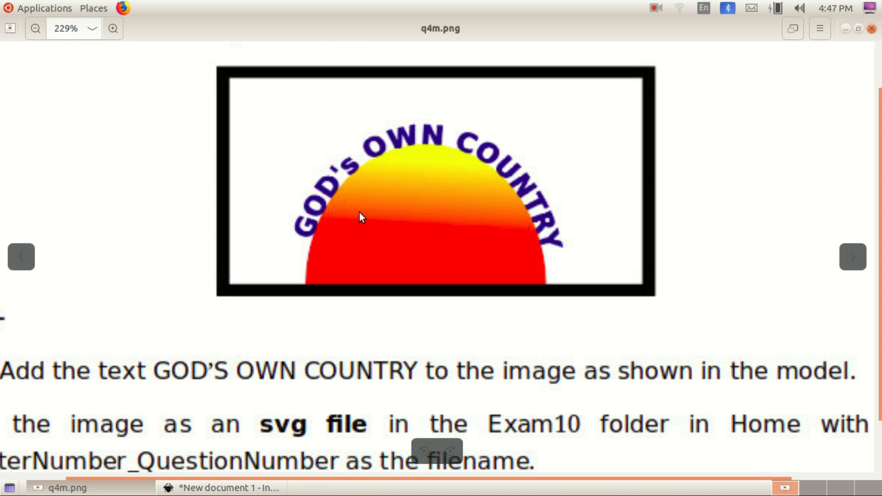
left_click(138, 486)
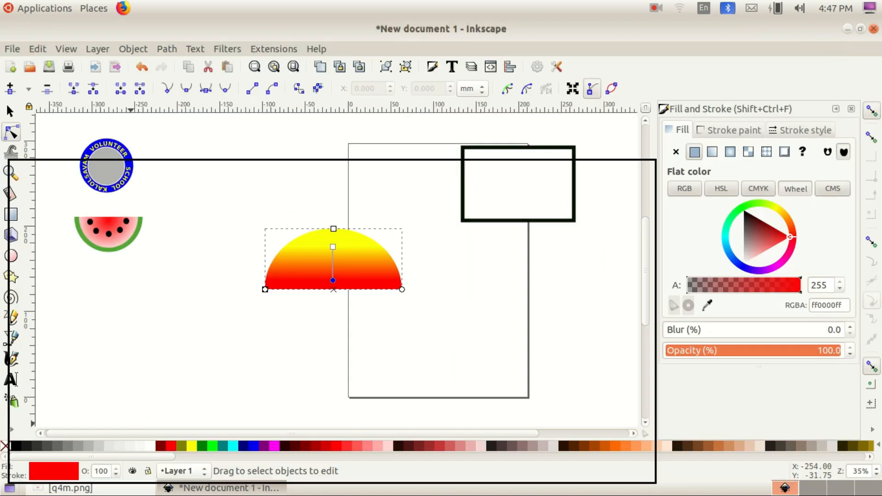
left_click(11, 380)
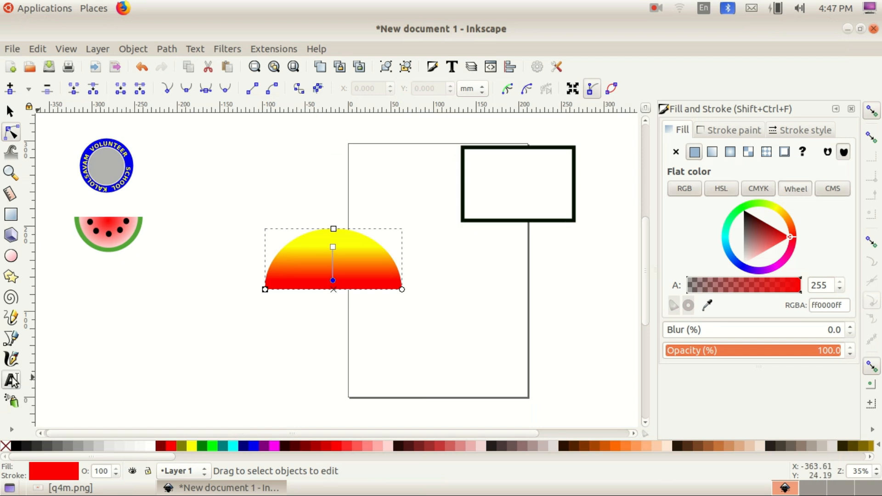
left_click(205, 348)
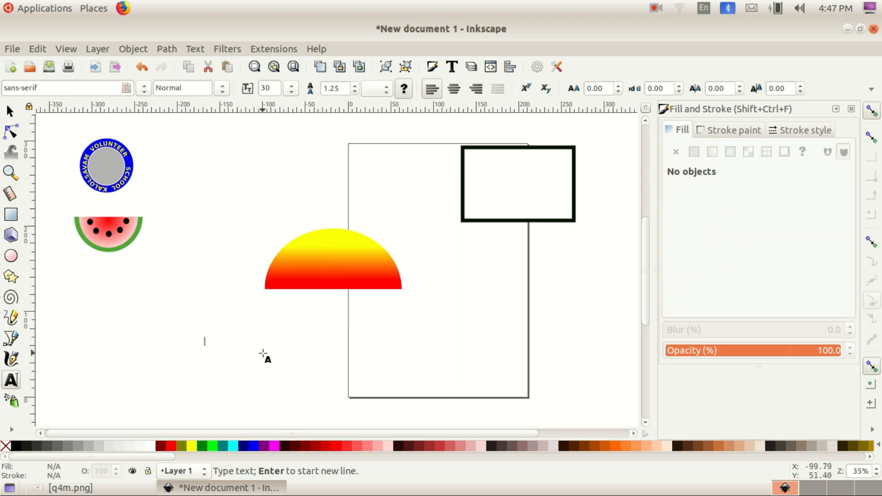
type("GOD'S OWN COUNTRY")
Make the whole GOD'S OWN COUNTRY text bold and fill it with dark blue, 000080ff, following q4m.png
left_click(69, 487)
left_click(69, 488)
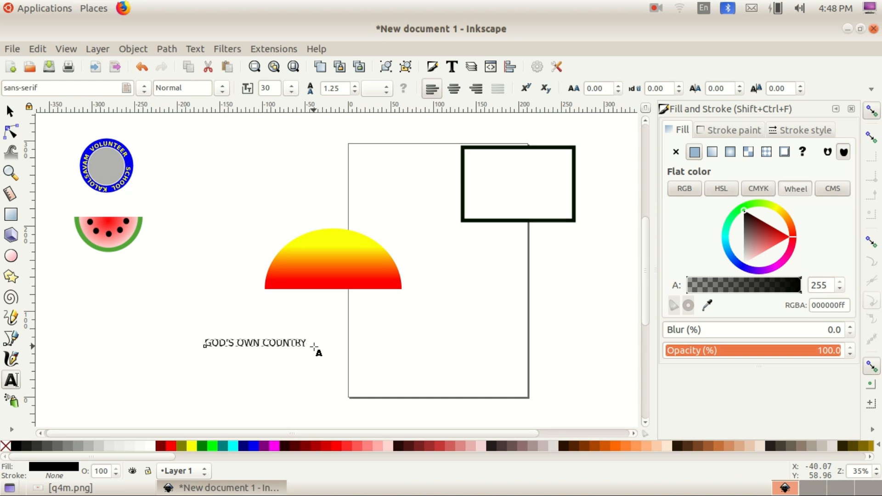
key("ctrl+a")
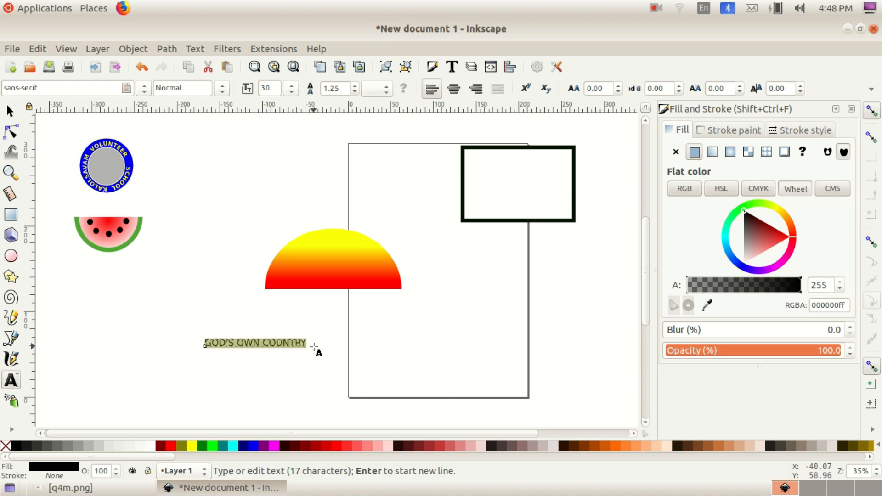
left_click(225, 92)
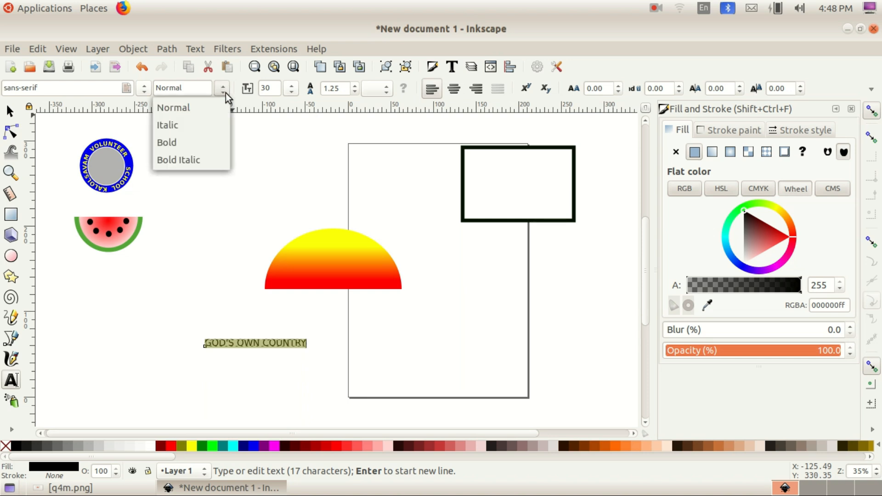
left_click(190, 142)
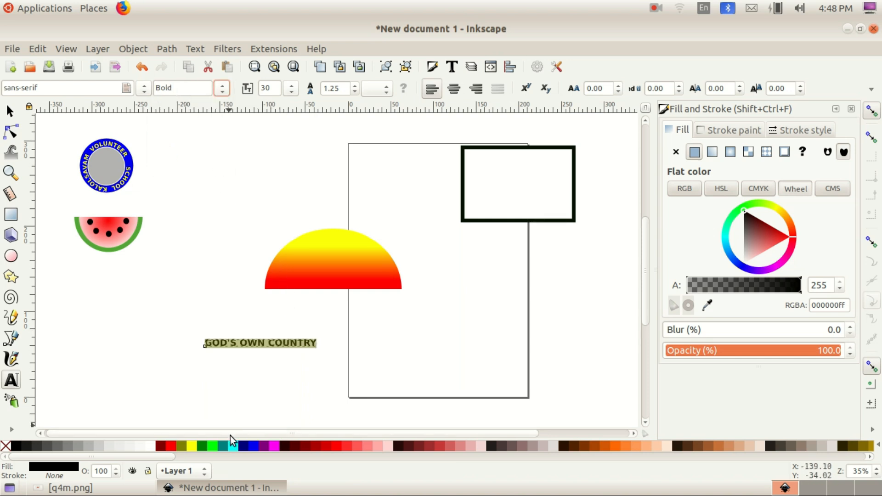
left_click(110, 488)
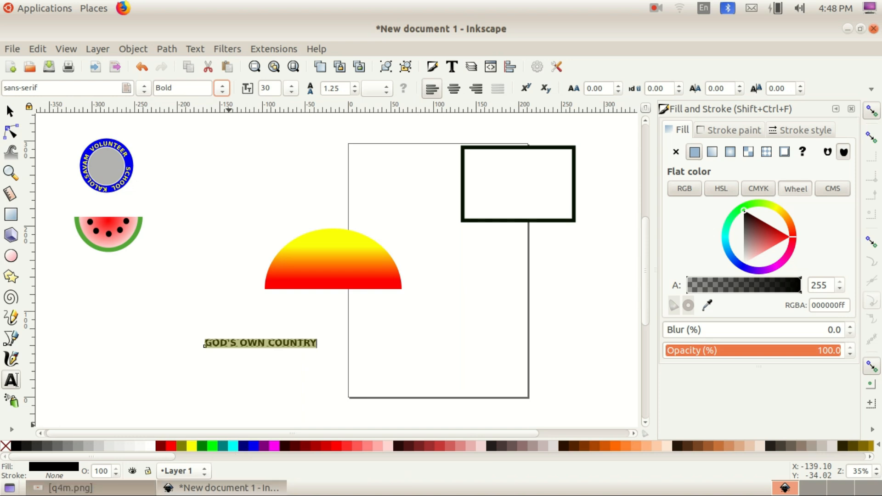
left_click(110, 488)
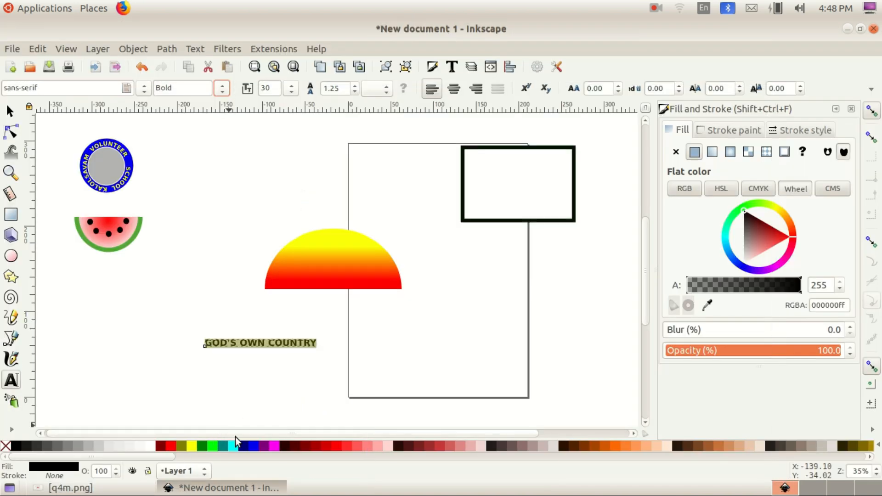
left_click(241, 446)
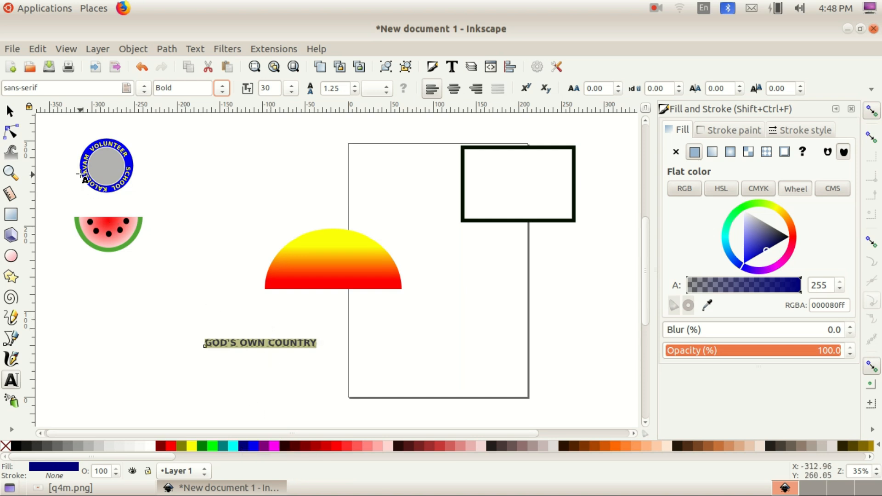
Scale the GOD'S OWN COUNTRY text up to about 177 by 19 mm
left_click(10, 110)
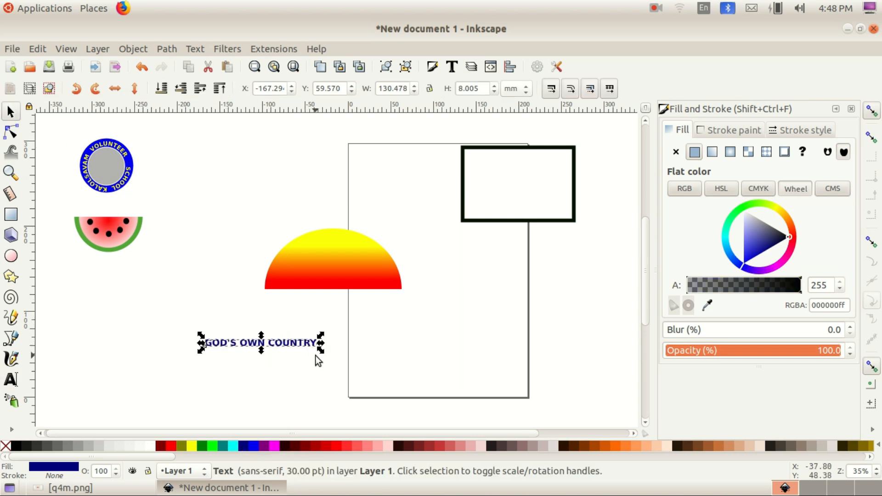
left_click_drag(321, 350, 359, 360)
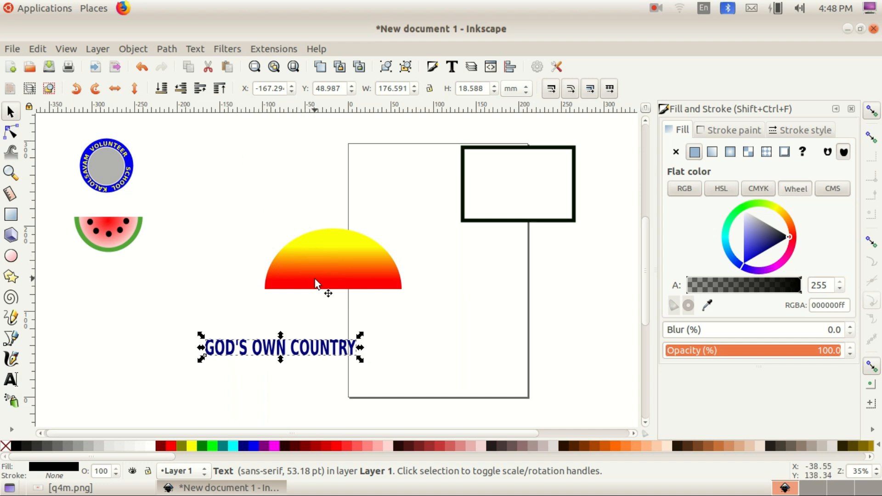
left_click(305, 320)
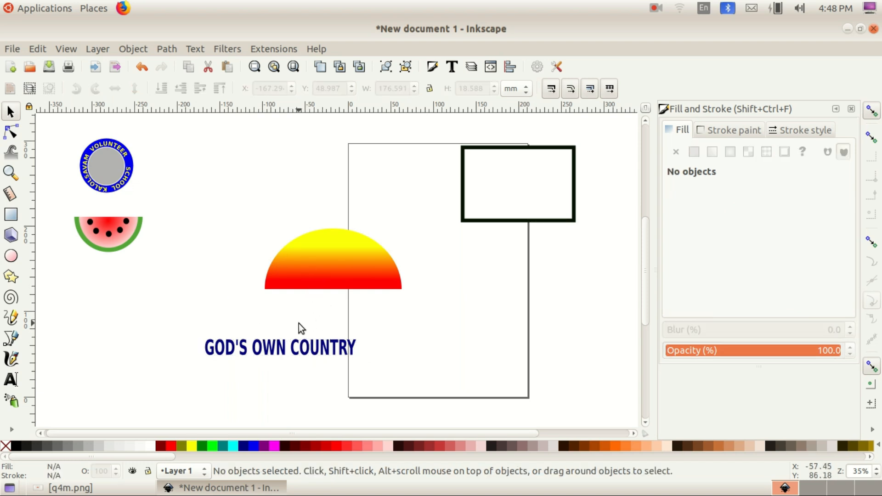
Put the GOD'S OWN COUNTRY text on the path of the half ellipse
key("shift")
left_click(303, 354, "shift")
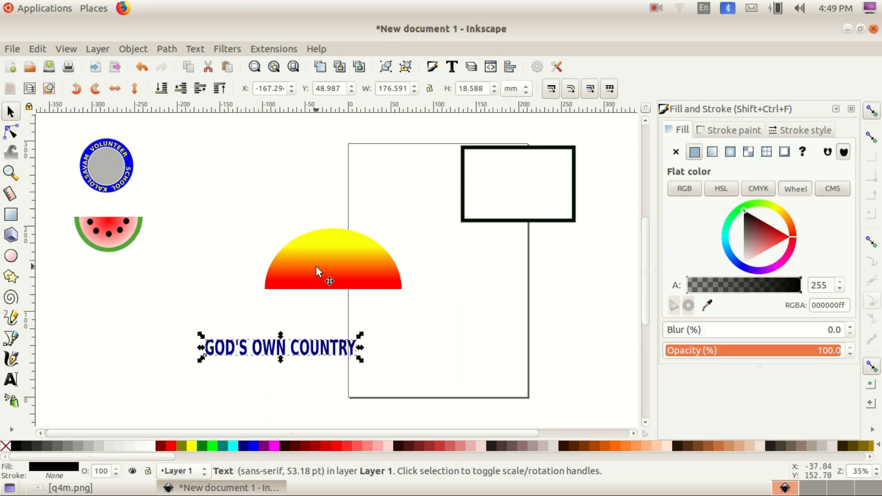
left_click(316, 266, "shift")
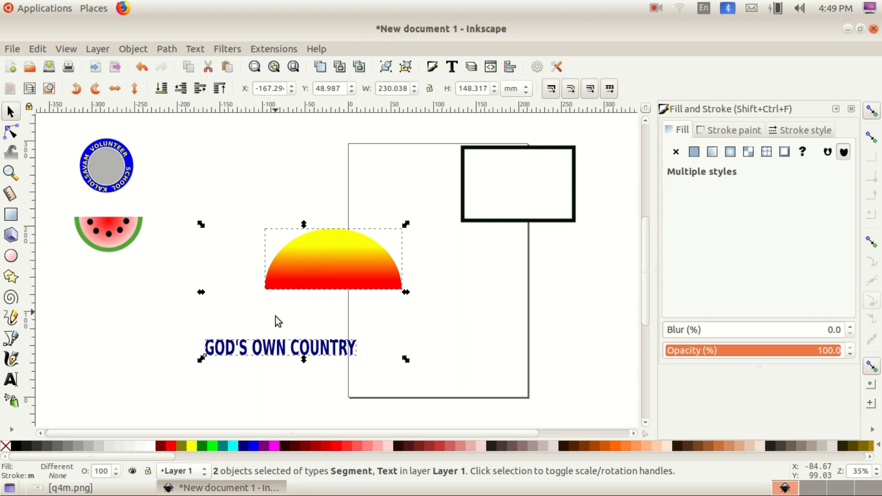
left_click(192, 50)
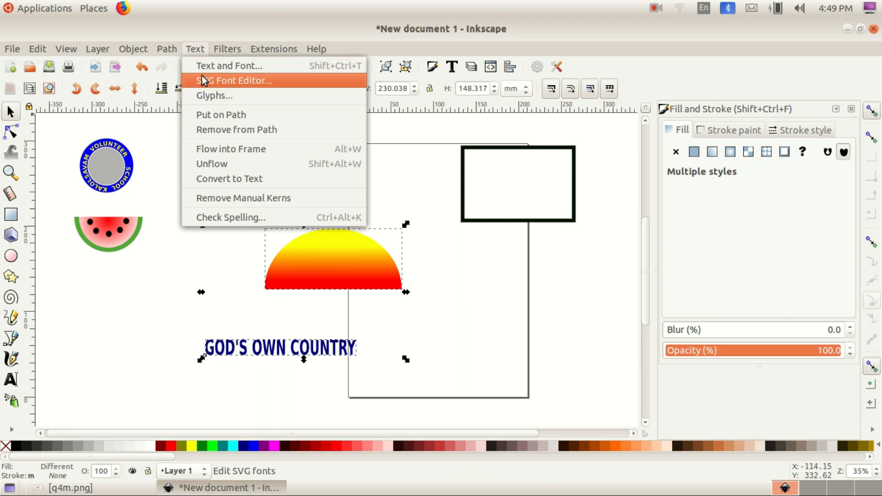
left_click(216, 114)
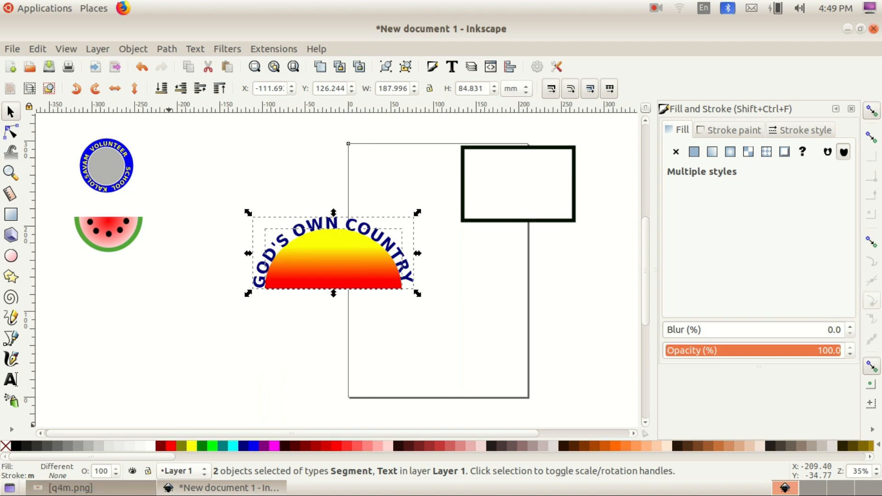
Compare with q4m.png and stretch the half ellipse downward to a height of about 94 mm, keeping its width
left_click(69, 488)
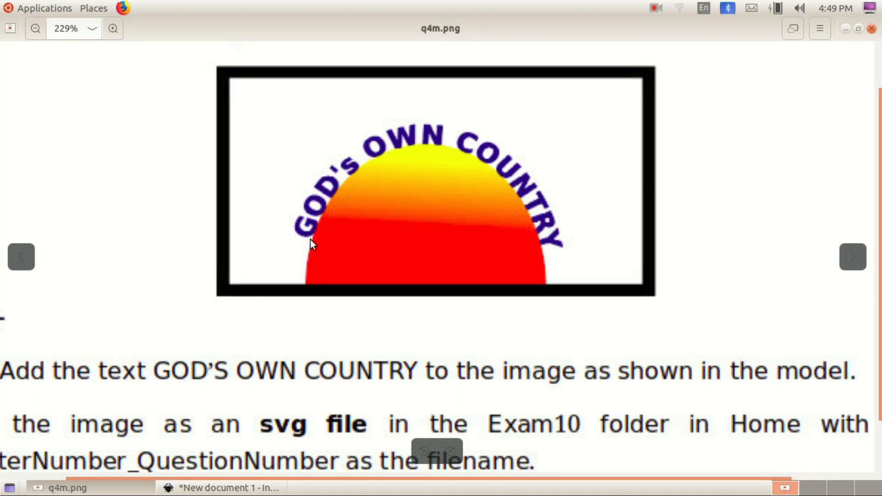
left_click(113, 488)
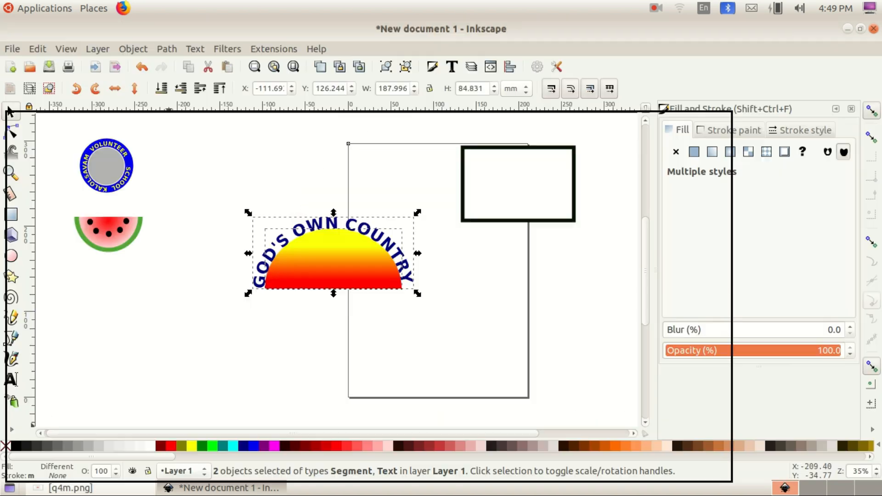
left_click(354, 296)
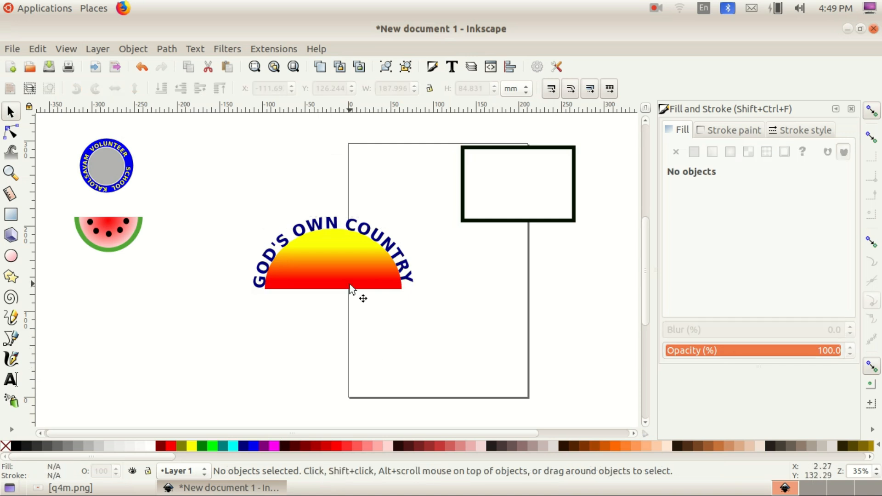
left_click(339, 285)
left_click_drag(335, 296, 331, 312)
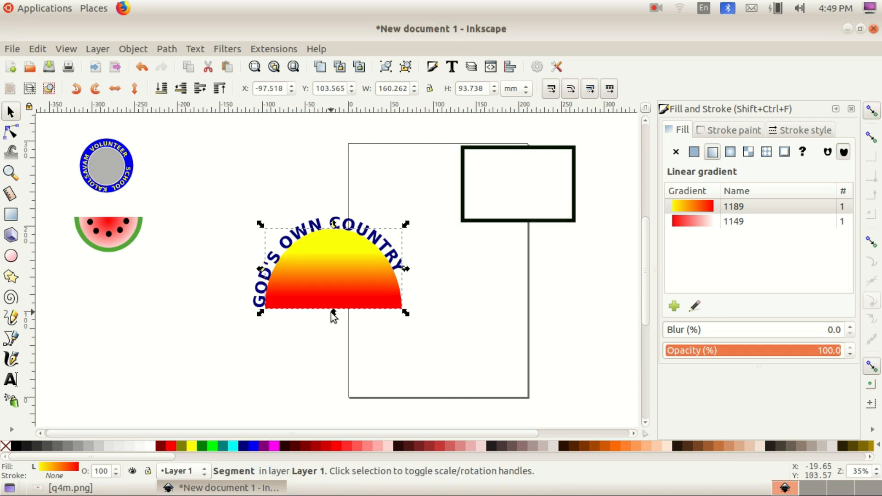
Insert three spaces at the start of the curved text to shift it along the arc and centre it over the sun
left_click(11, 379)
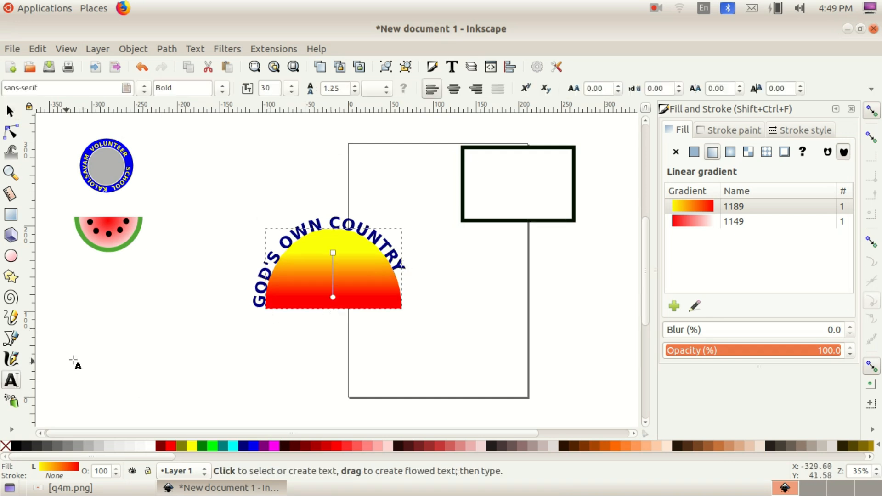
left_click(255, 303)
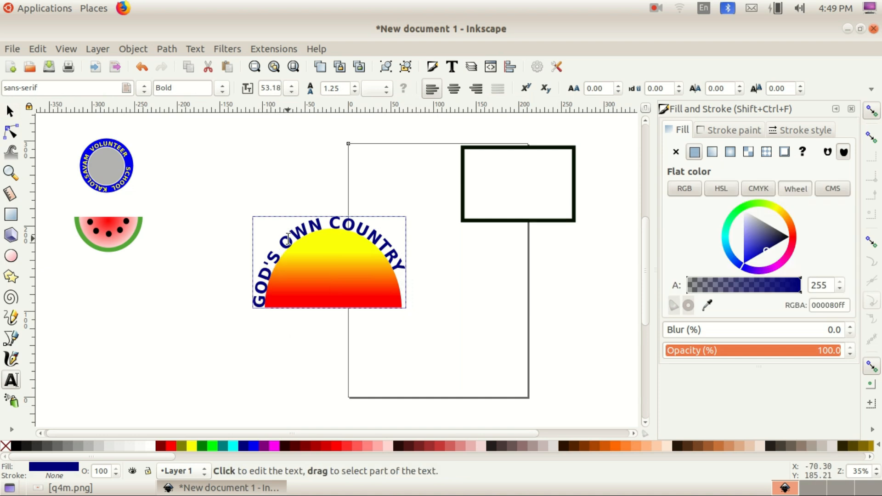
key("Escape")
left_click(313, 226)
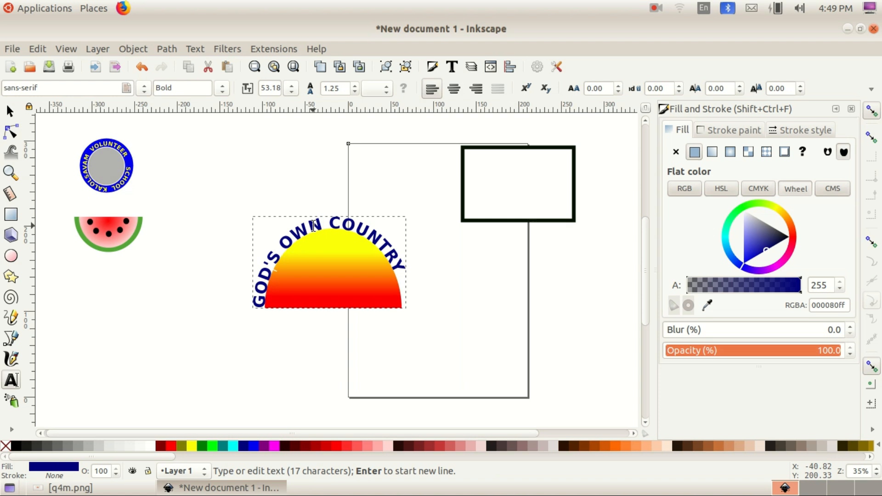
key("Left")
key("Left")
key("Left")
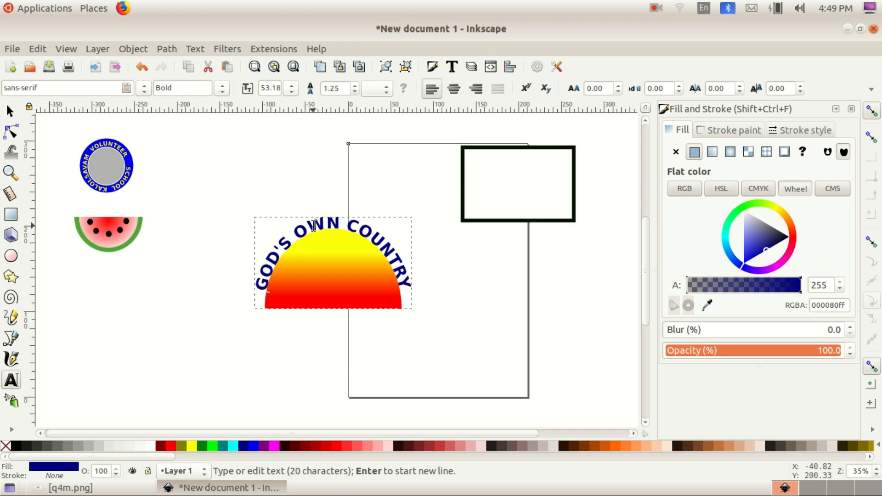
key("Escape")
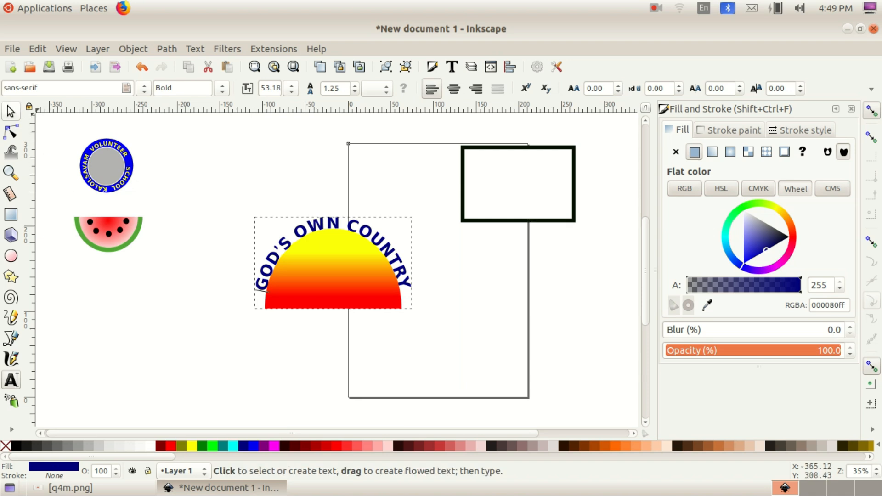
left_click(10, 112)
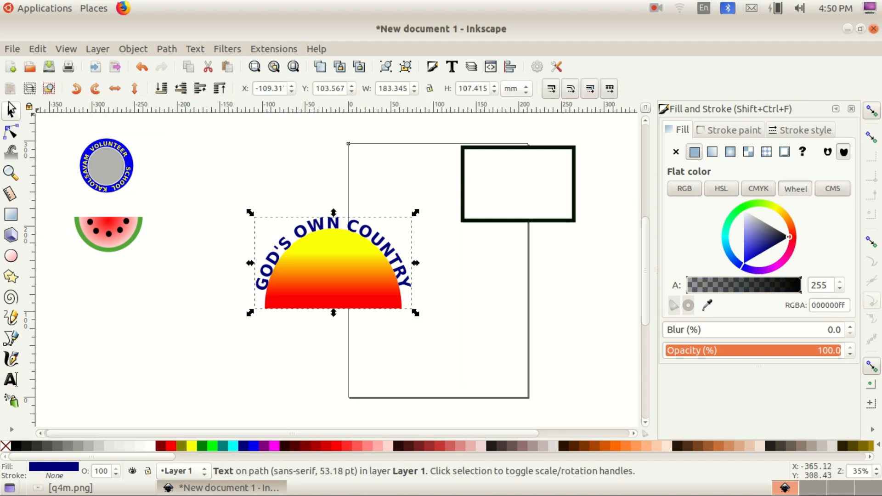
Move the half ellipse and its curved text aside and enlarge the black-framed rectangle to about 286 by 160 mm
left_click(322, 351)
left_click_drag(330, 286, 294, 282)
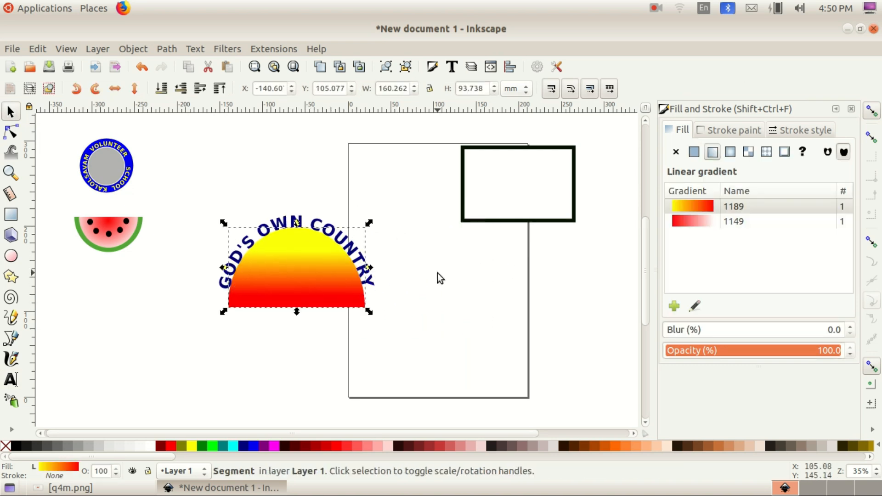
left_click(473, 276)
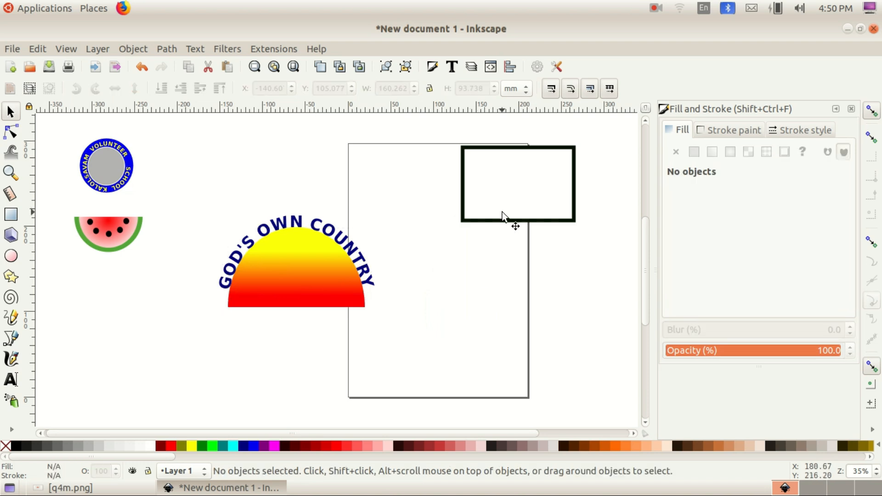
left_click(493, 208)
left_click_drag(453, 188, 371, 203)
left_click_drag(475, 225, 477, 264)
left_click_drag(372, 203, 332, 207)
left_click_drag(453, 266, 453, 274)
Move the half ellipse with its curved text into the black frame, stacked above the rectangle
left_click_drag(304, 264, 425, 269)
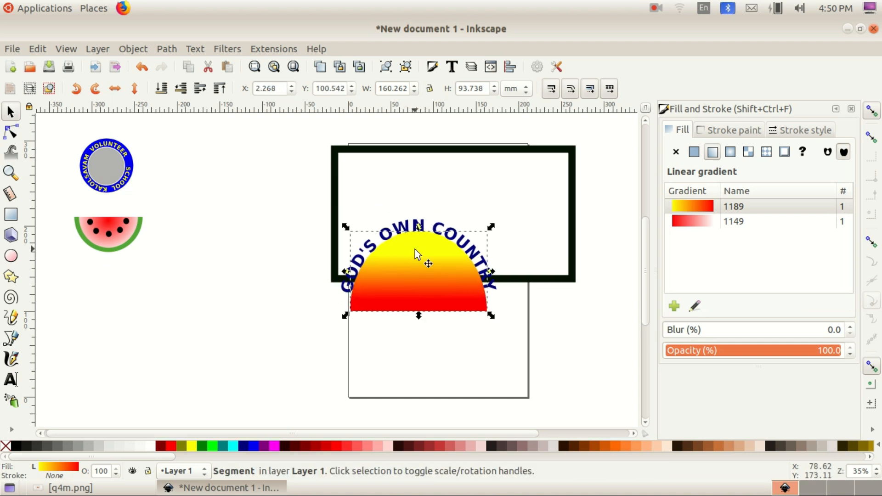
key("Page_Down")
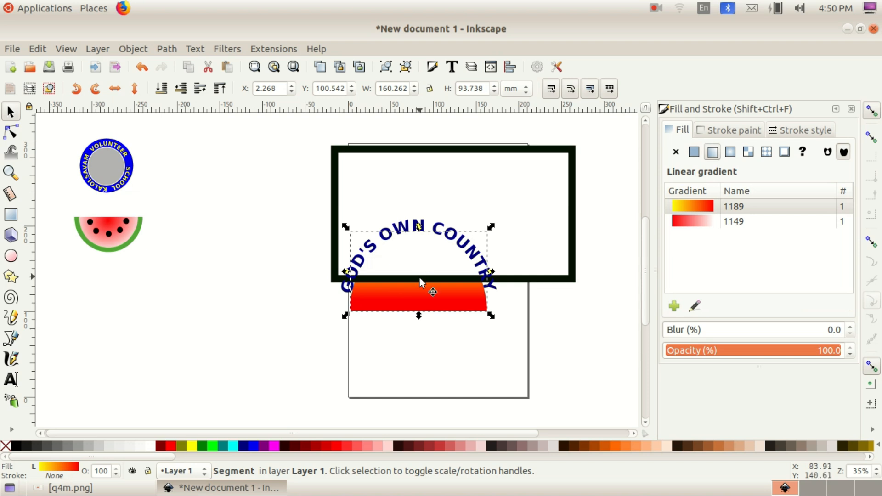
left_click_drag(419, 291, 421, 300)
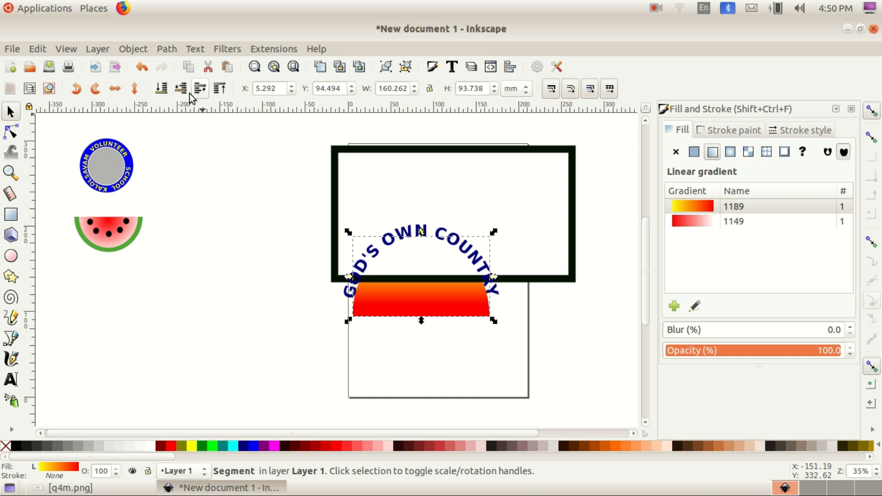
left_click(132, 49)
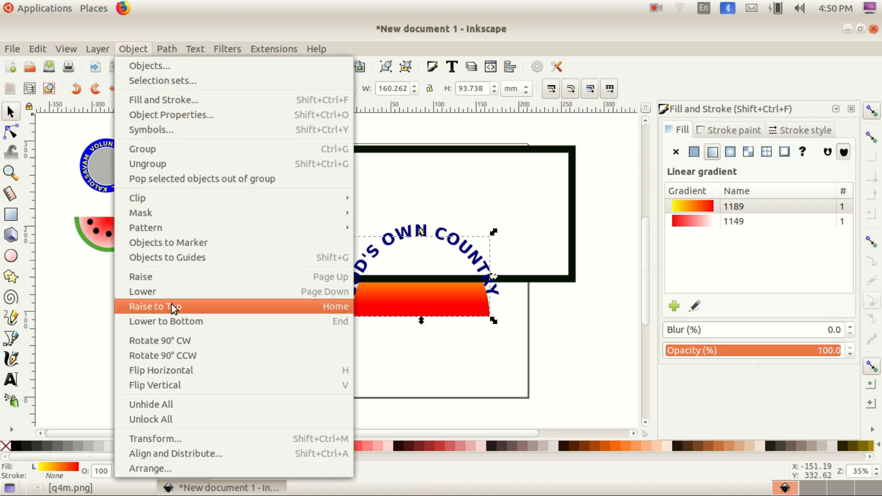
left_click(155, 282)
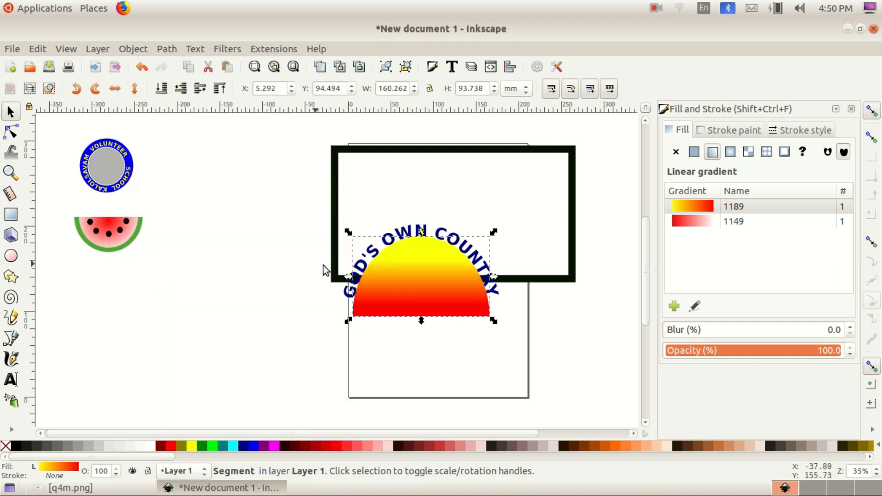
left_click_drag(437, 277, 451, 228)
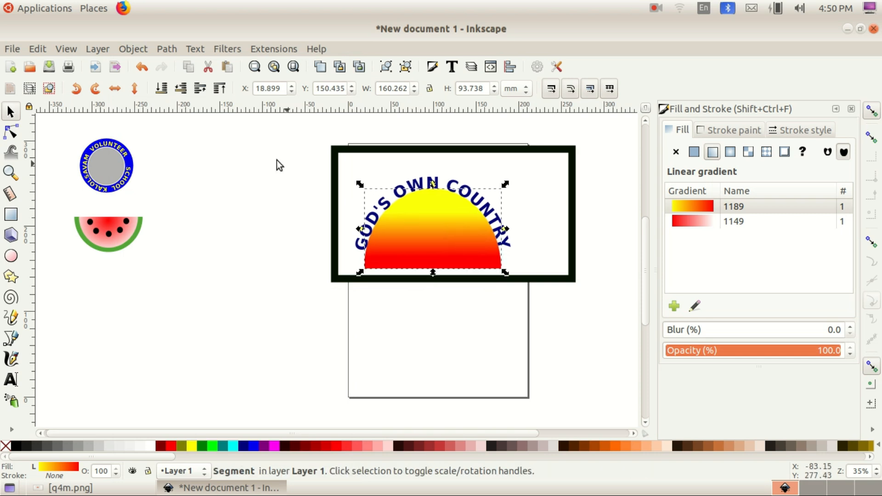
Lower the gradient half ellipse behind the rectangle and raise it back above it
left_click(142, 50)
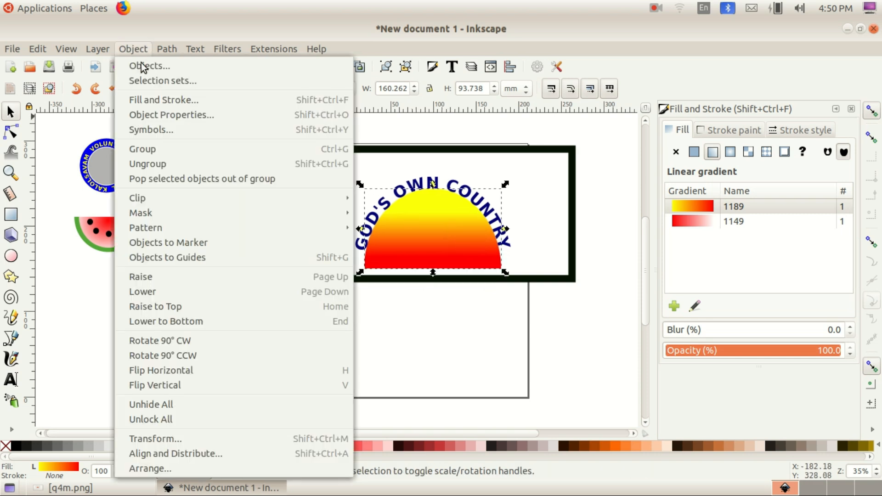
left_click(149, 292)
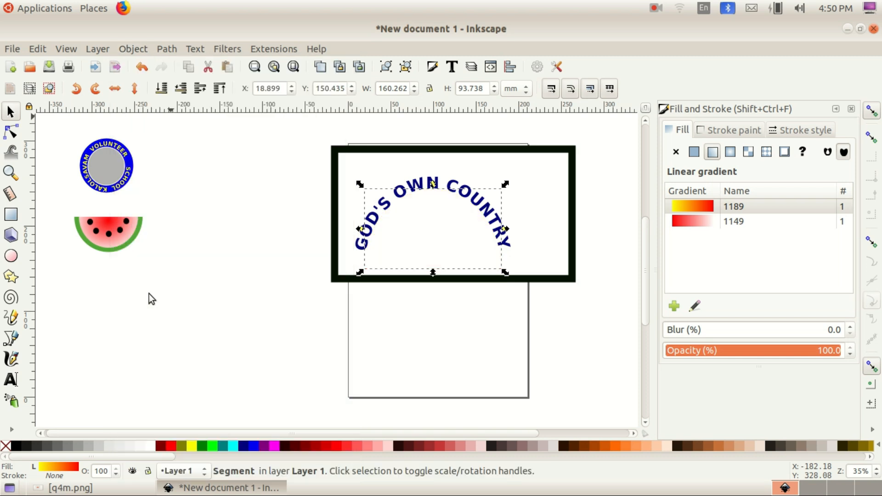
left_click(142, 54)
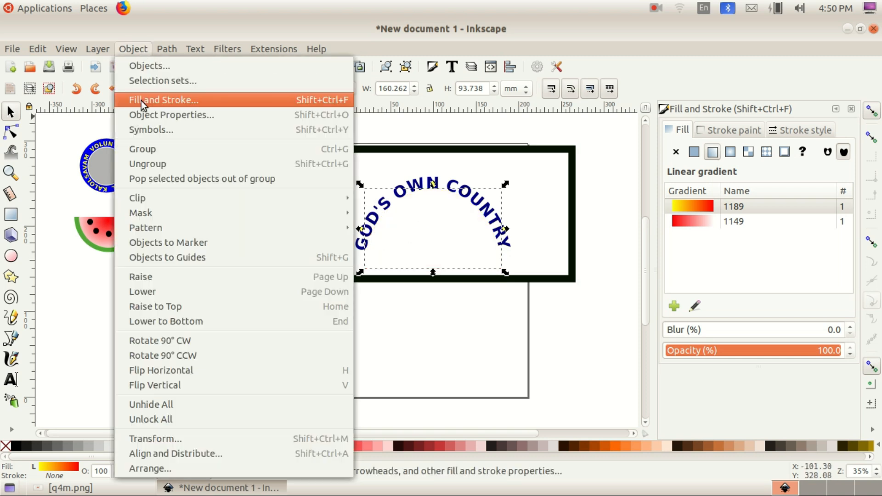
left_click(157, 277)
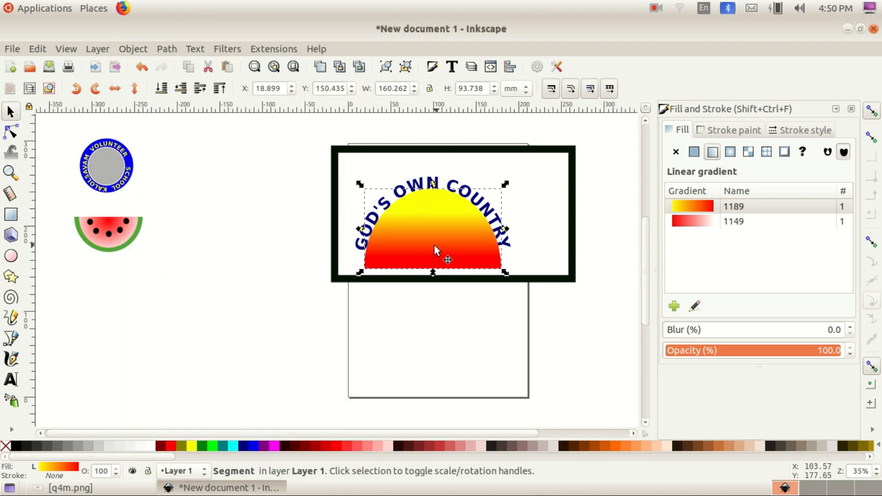
Shift the frame and the half ellipse so the sun sits on the frame's lower border, and resize the sun to about 161 by 93 mm
left_click_drag(325, 198, 276, 202)
left_click_drag(435, 230, 395, 238)
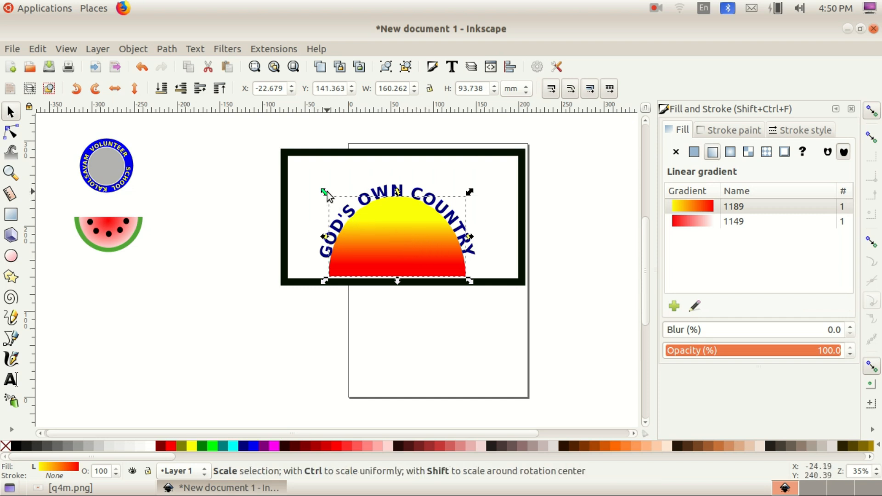
left_click_drag(324, 192, 327, 196)
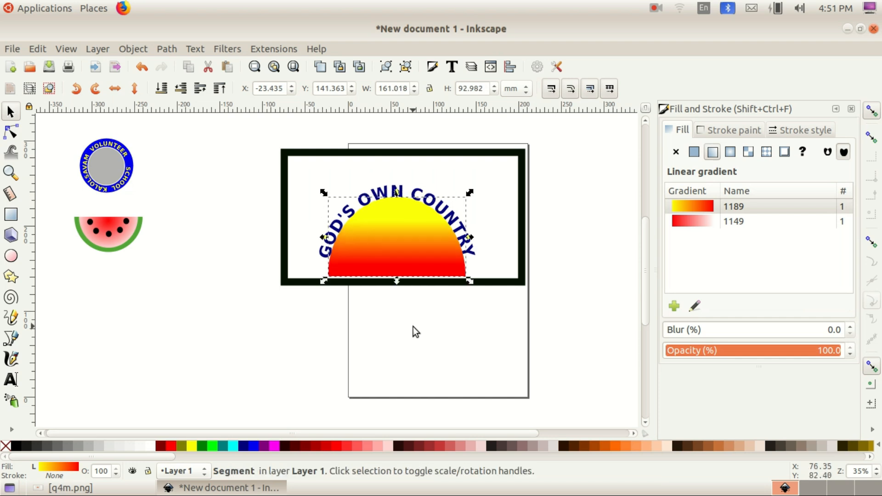
left_click(412, 326)
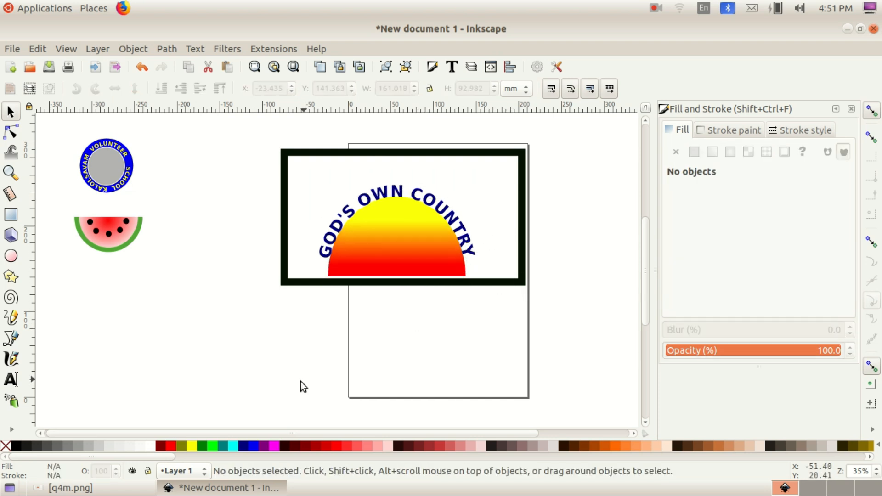
Compare the sticker with q4m.png and group the rectangle, half ellipse and curved text
left_click(69, 488)
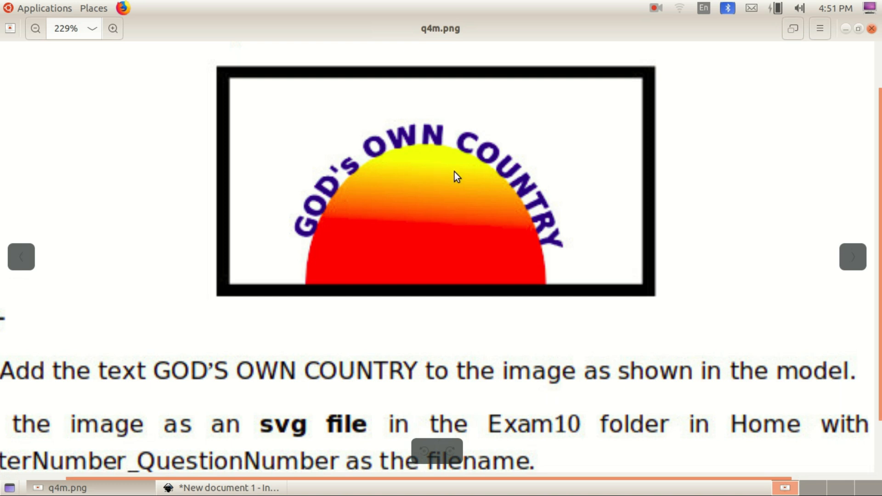
left_click(53, 486)
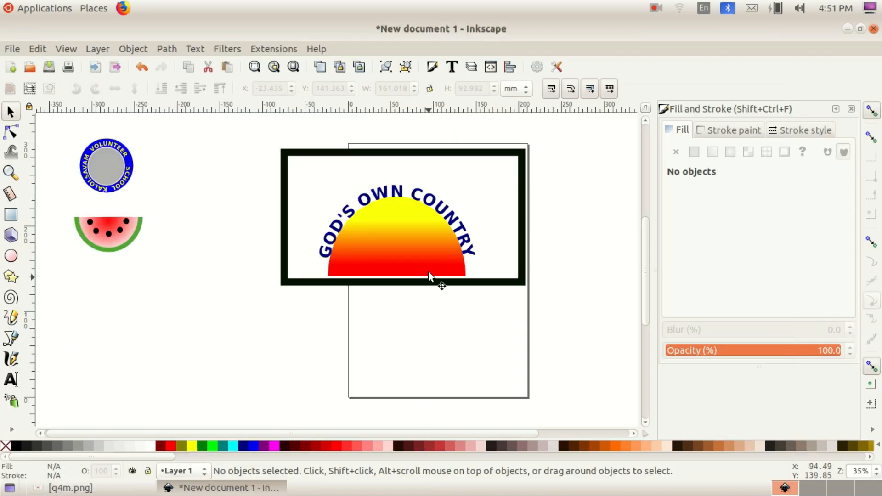
left_click(109, 489)
left_click(108, 489)
left_click(486, 184)
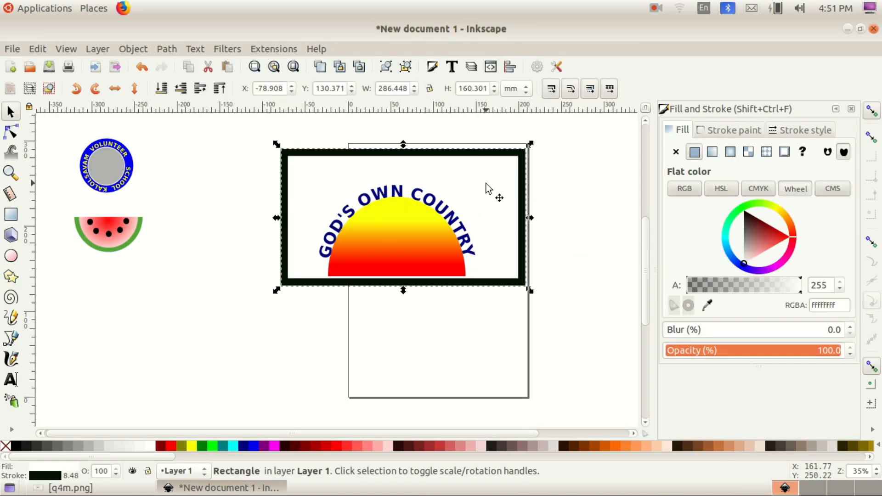
left_click(416, 232, "shift")
left_click(399, 194, "shift")
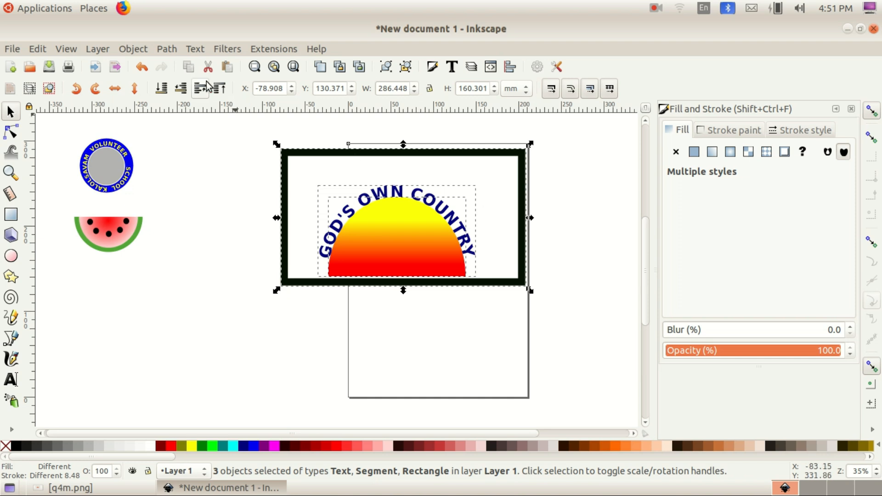
left_click(141, 46)
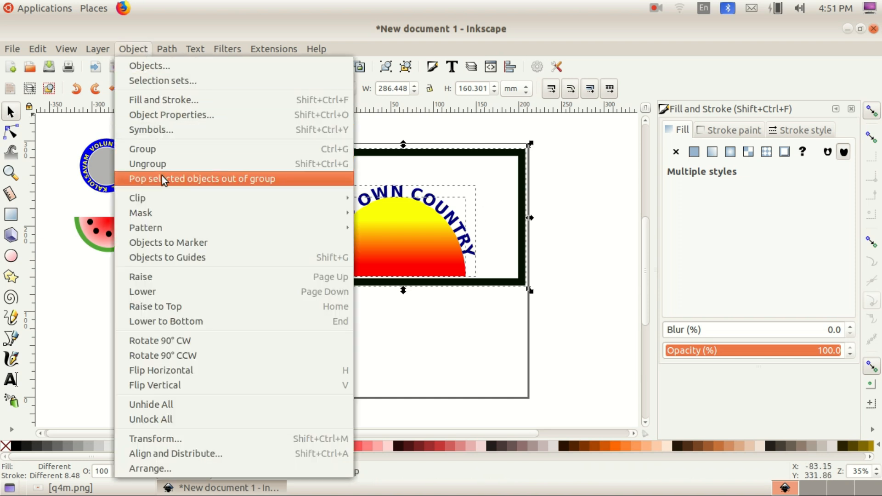
left_click(153, 148)
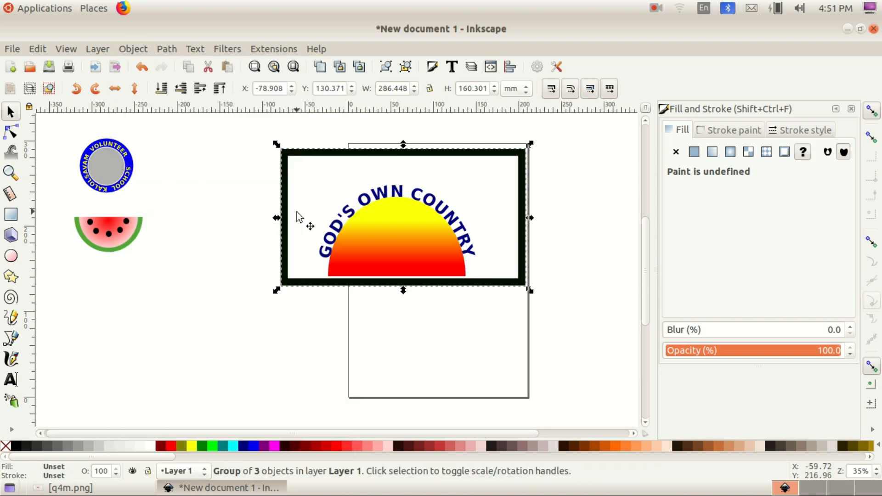
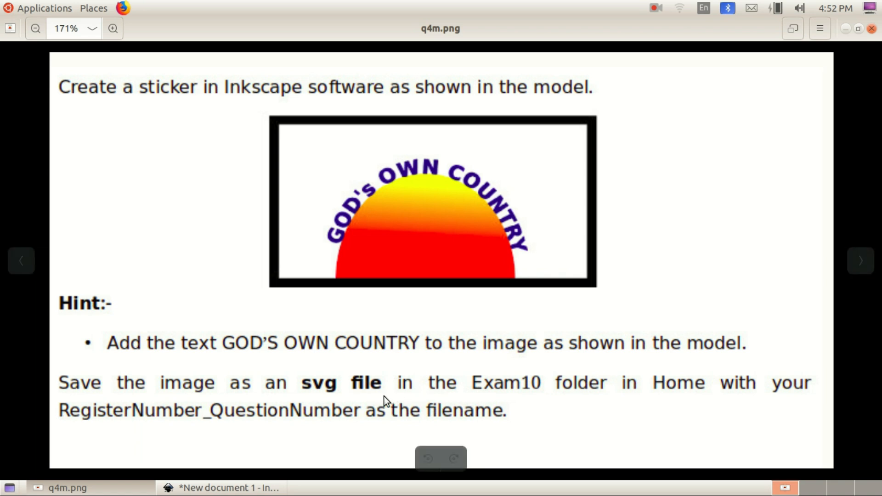
Scale the grouped sticker down to about 207 by 115 mm so it fits within the page width
left_click(225, 487)
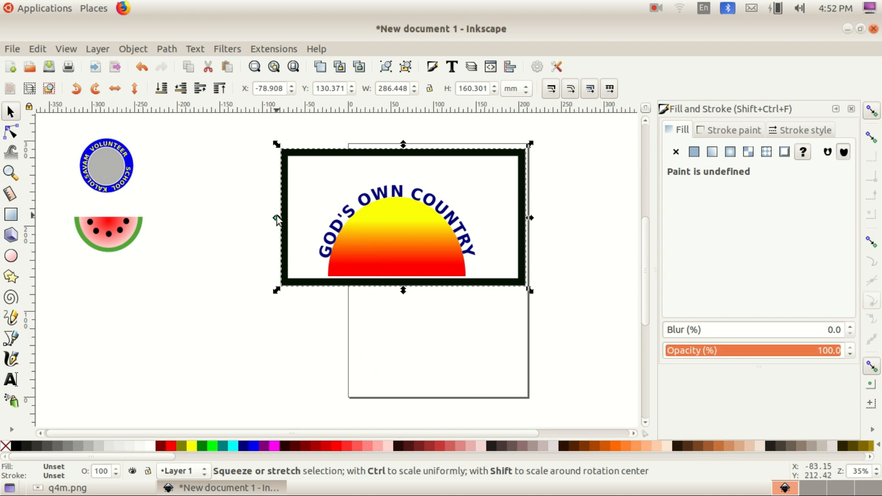
left_click_drag(277, 217, 299, 220)
left_click_drag(341, 226, 345, 227)
left_click_drag(436, 144, 442, 185)
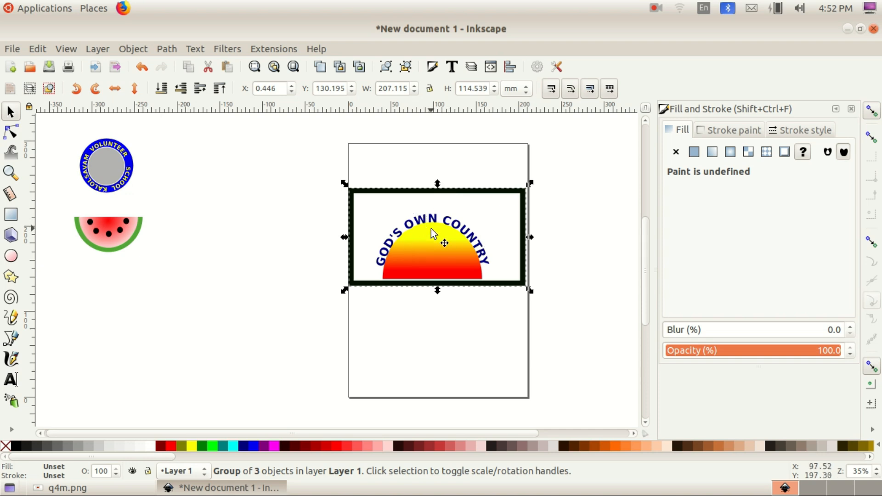
Start saving the document under a new name and enter 456789_Q1.svg as the file name
left_click(17, 49)
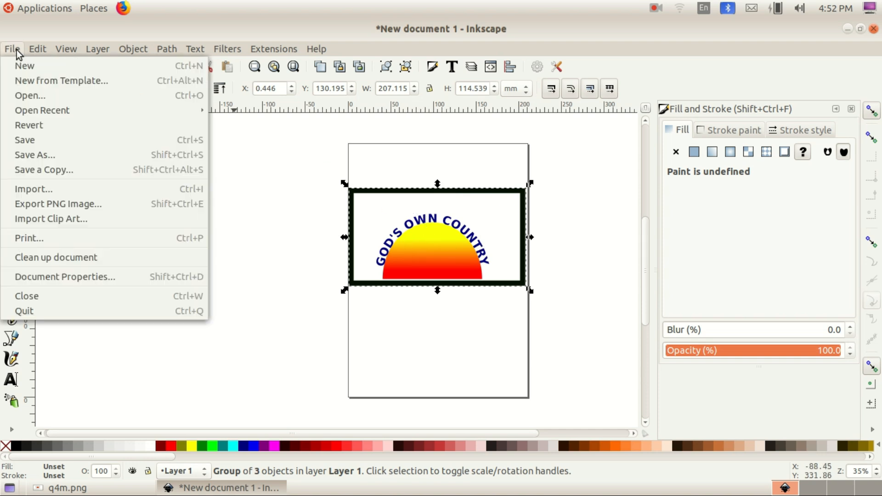
left_click(56, 154)
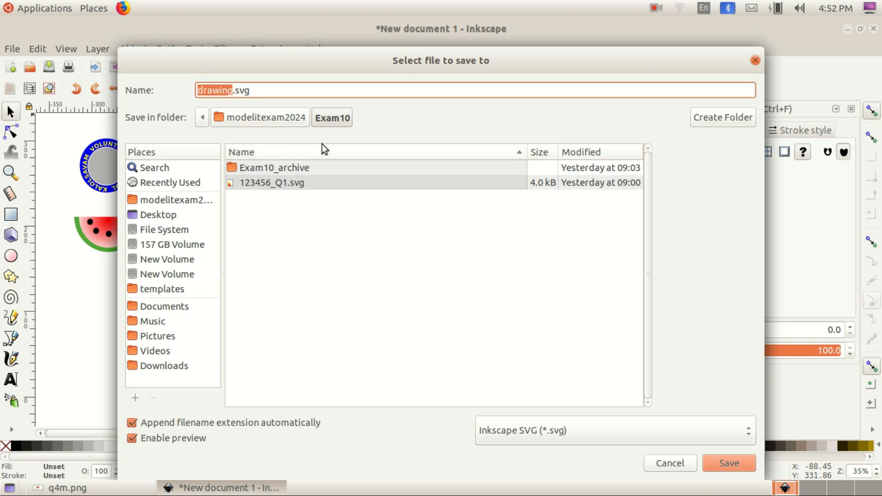
type("1")
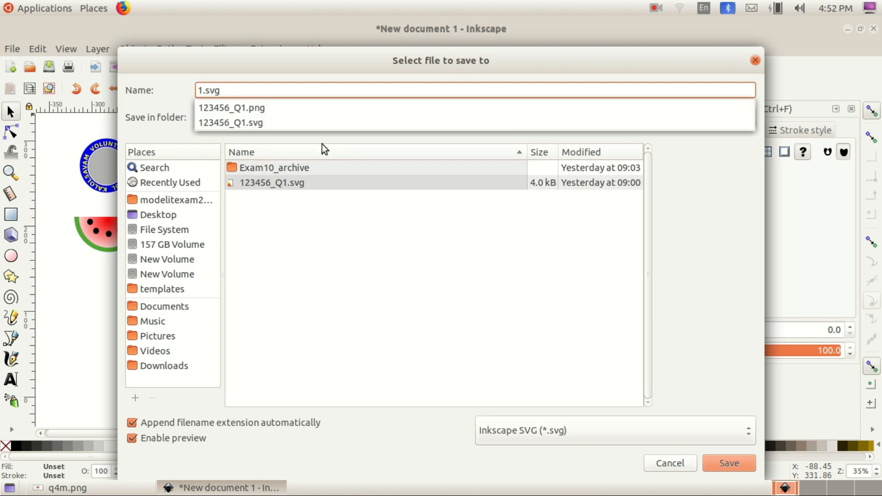
key("BackSpace")
type("45678")
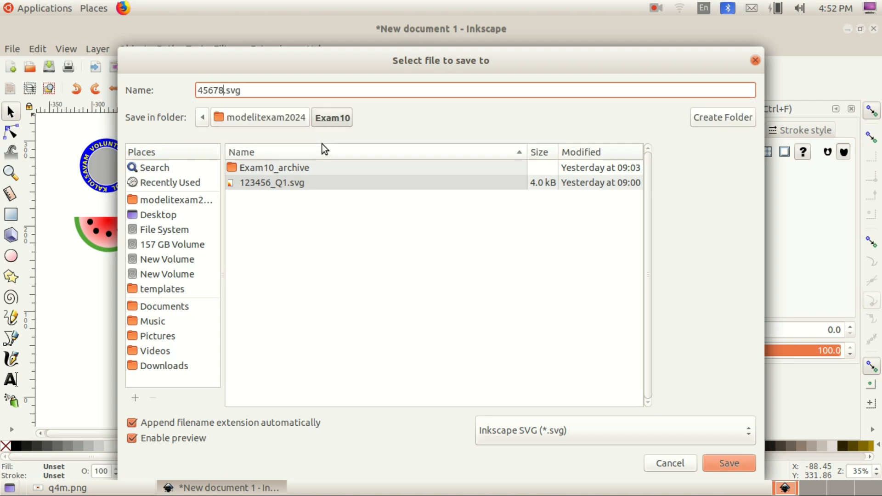
type("9")
type("_")
type("Q1")
Choose the Exam10 folder in the modelitexam2024 home folder and save the file there
left_click(162, 200)
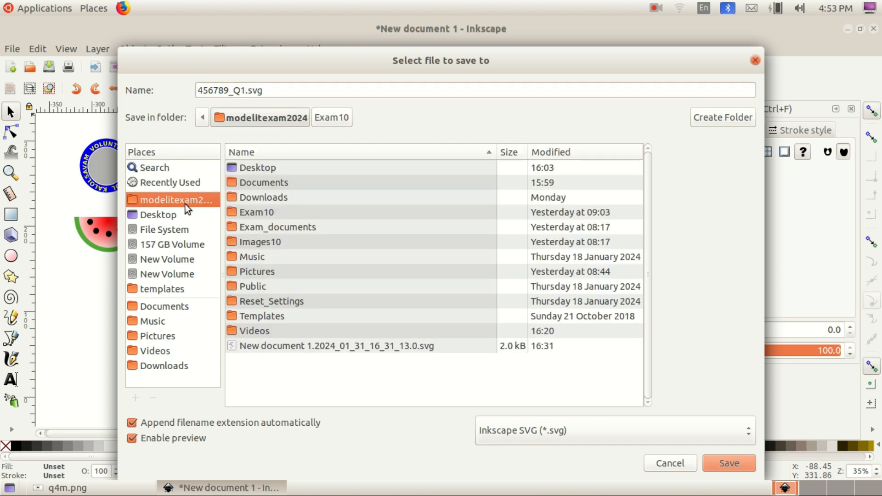
double_click(259, 211)
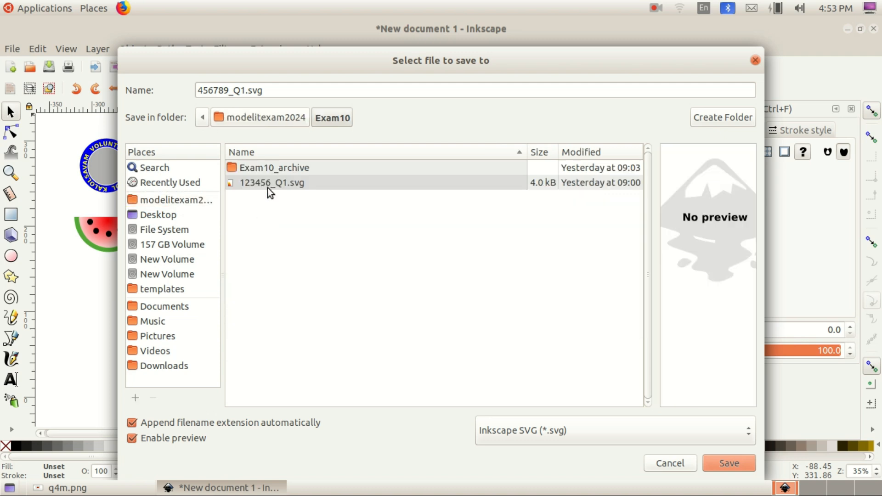
left_click(186, 203)
double_click(276, 208)
left_click(729, 463)
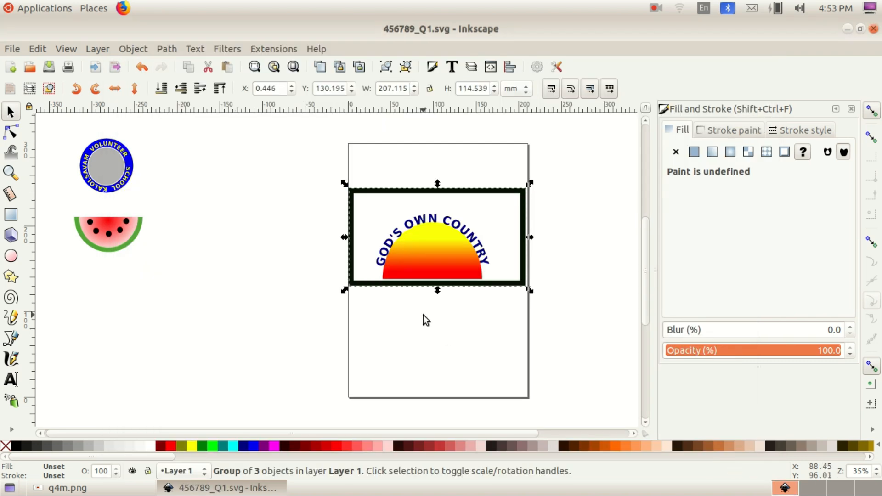
Look back through the question images from q4m.png to q2m.png to read their save and export instructions
left_click(68, 488)
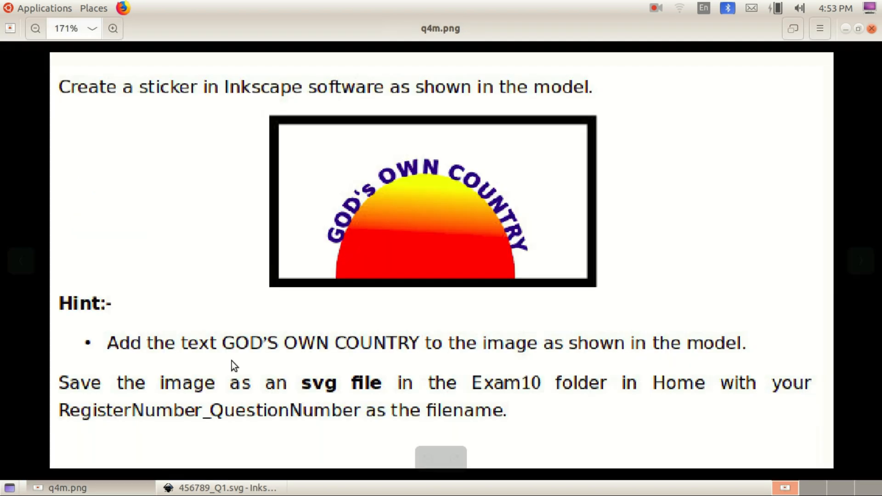
left_click(29, 260)
left_click(29, 261)
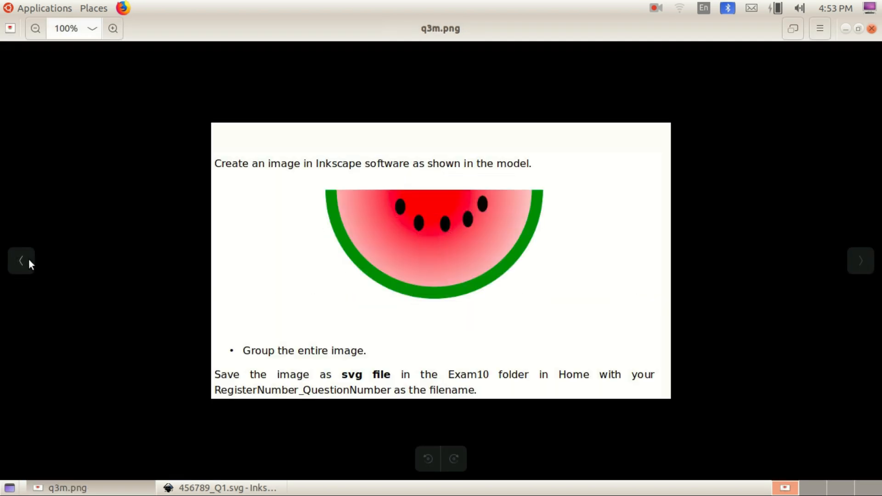
left_click(29, 260)
scroll(401, 323, "up", 2)
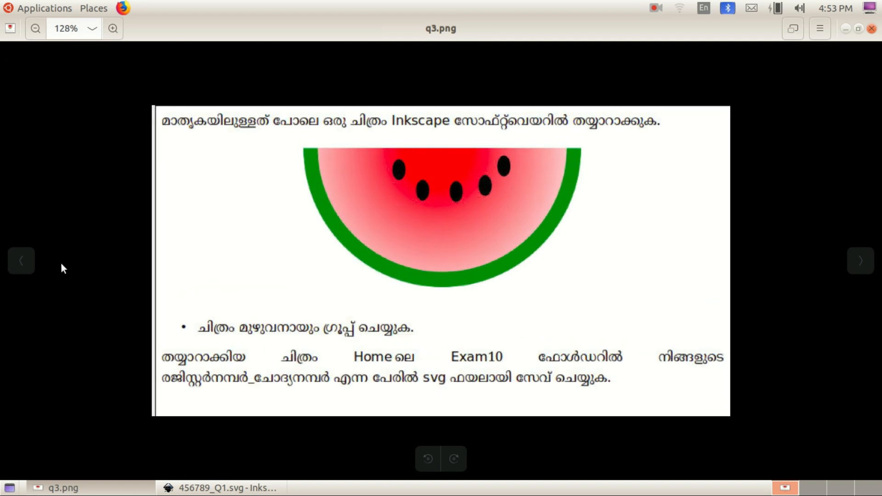
left_click(31, 261)
scroll(459, 374, "up", 2)
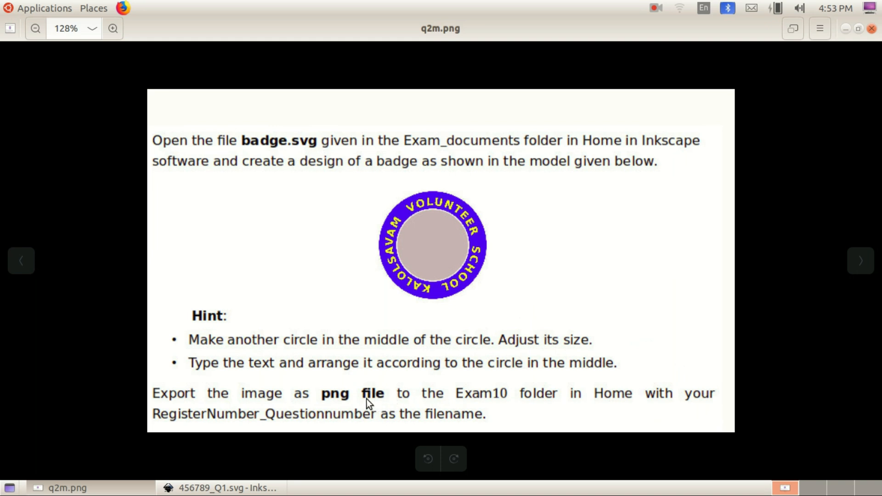
Reread the export instructions in the q2.png badge question and return to the drawing in Inkscape
left_click(26, 260)
scroll(423, 379, "up", 2)
scroll(458, 391, "up", 1)
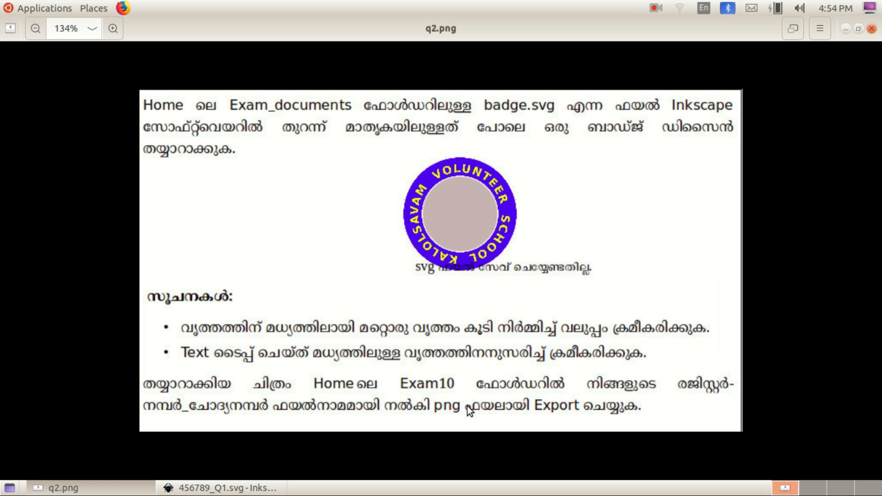
left_click(205, 488)
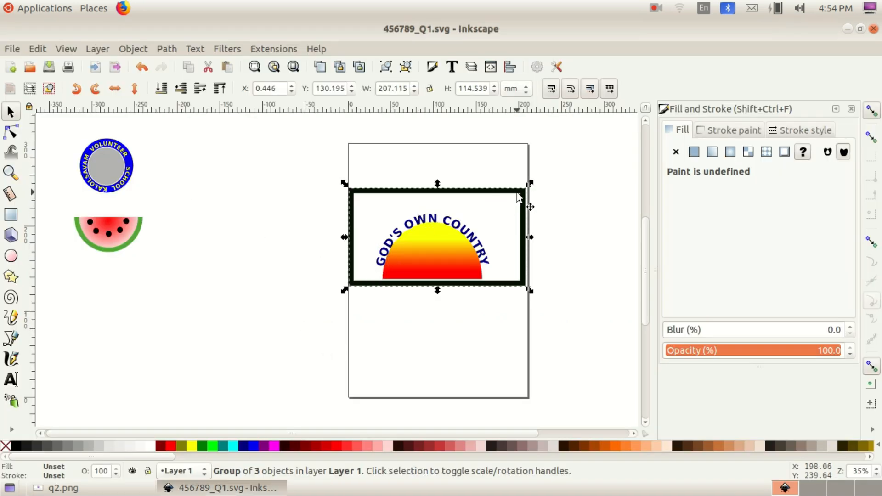
Scale the sticker down to about 66 by 39 mm, place it below the watermelon, and move the badge onto the page
left_click_drag(528, 183, 165, 290)
left_click_drag(103, 175, 393, 264)
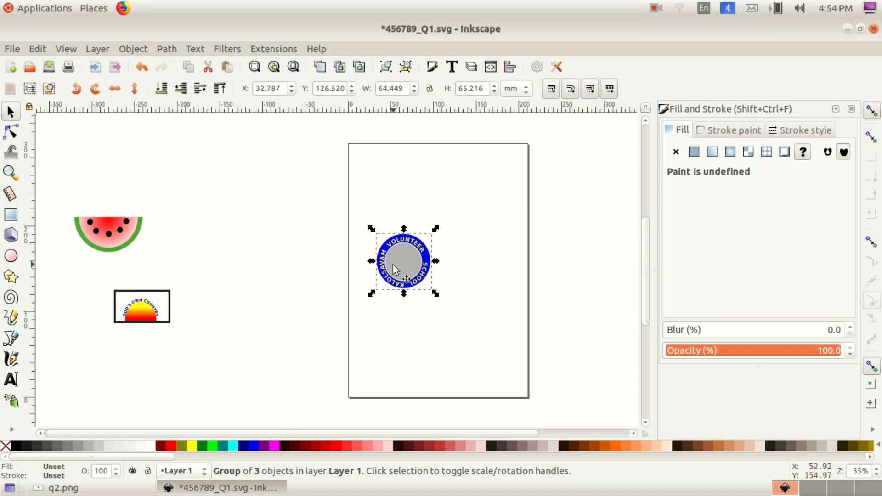
left_click_drag(160, 301, 122, 283)
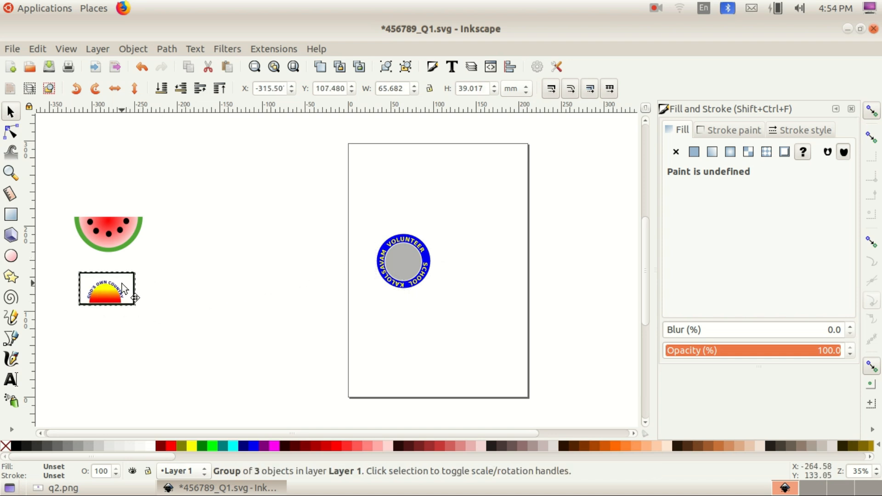
Enlarge the badge group on the page to about 190 by 198 mm
left_click(386, 262)
left_click_drag(373, 234, 329, 192)
left_click(414, 270)
left_click_drag(371, 231, 312, 177)
left_click_drag(436, 294, 482, 351)
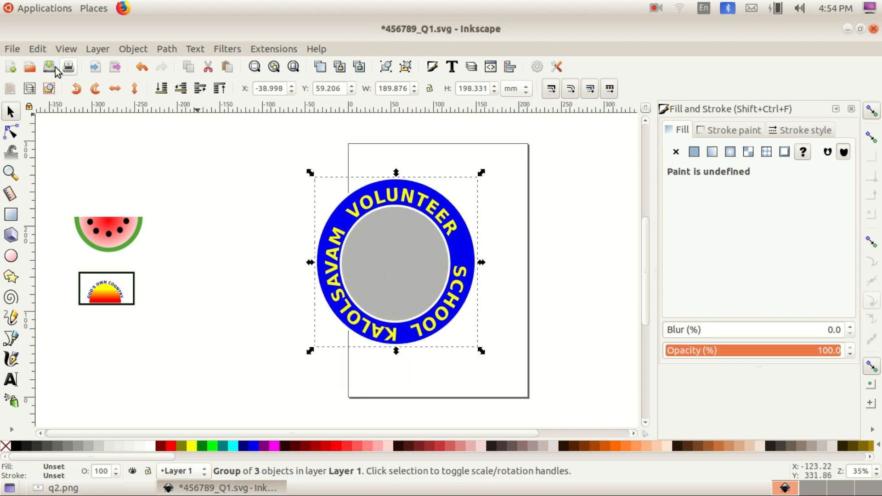
Start a PNG export of the selected badge and enter 987654_Q1 as the export file name
left_click(12, 50)
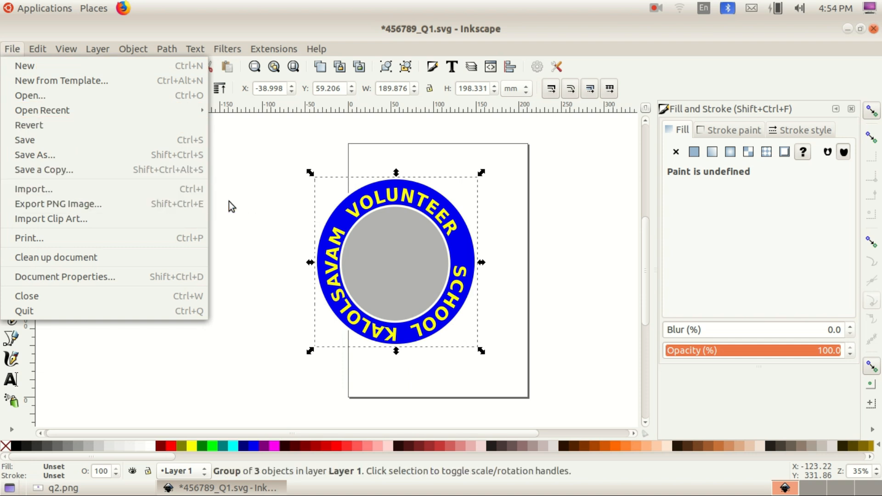
left_click(151, 203)
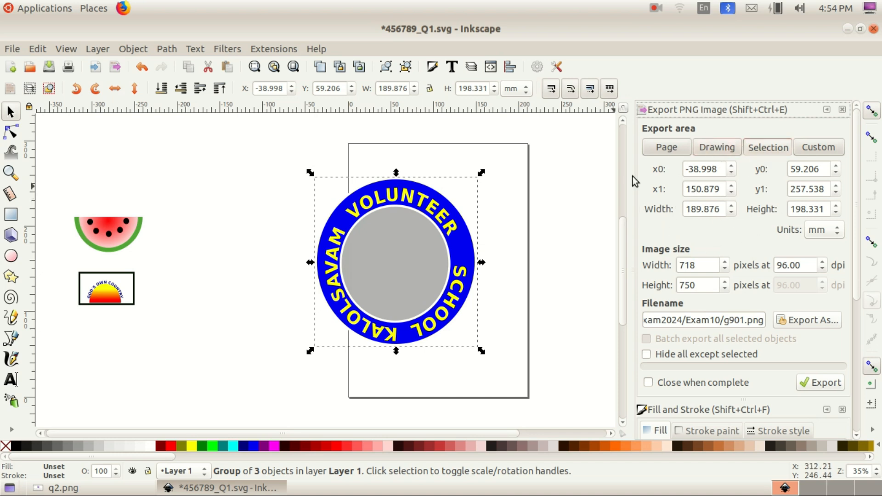
left_click(811, 326)
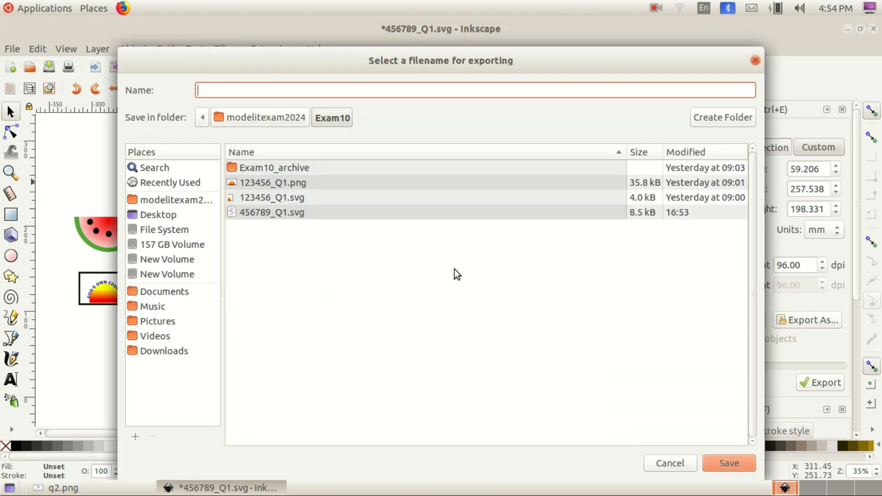
type("987654_Q1.PN")
key("BackSpace")
key("BackSpace")
key("BackSpace")
Export the badge into the Exam10 folder in the modelitexam2024 home folder, and shift the badge leftward until it mostly lies off the page
left_click(173, 198)
double_click(263, 209)
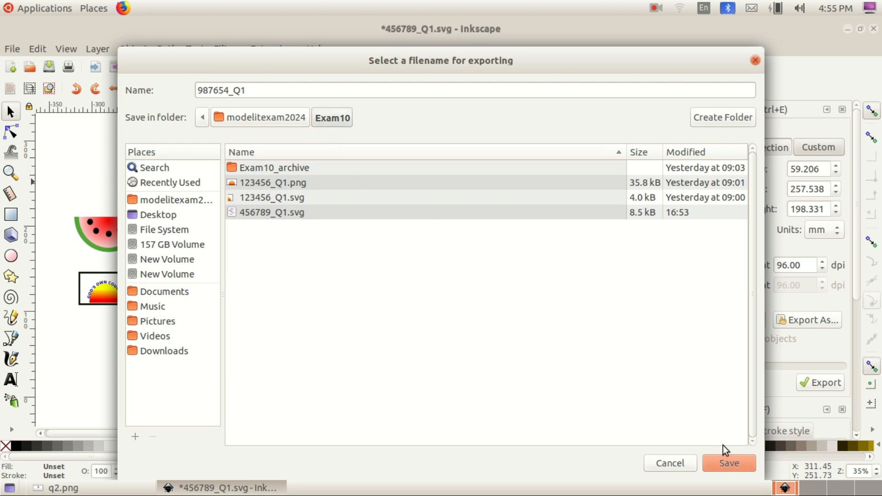
left_click(729, 462)
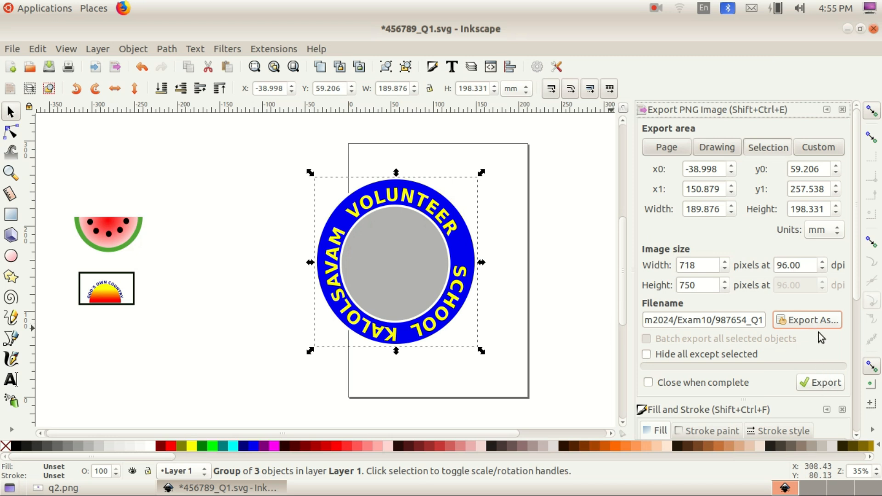
left_click(832, 385)
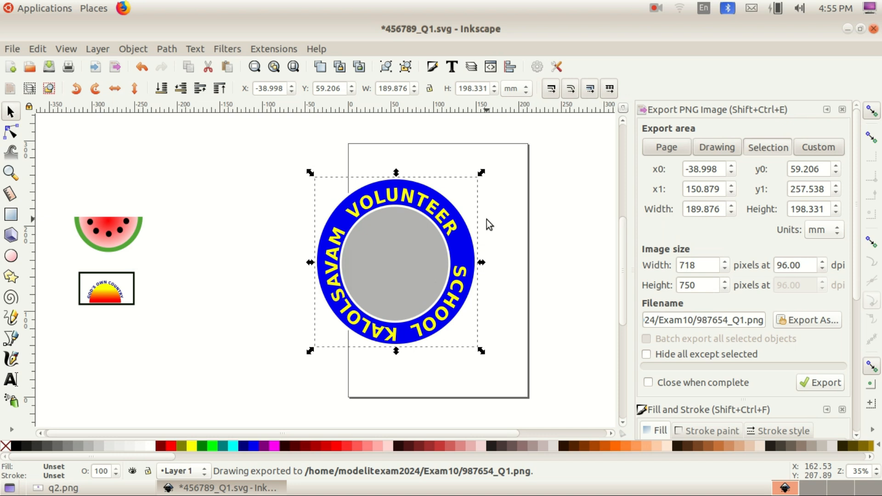
left_click_drag(446, 213, 341, 219)
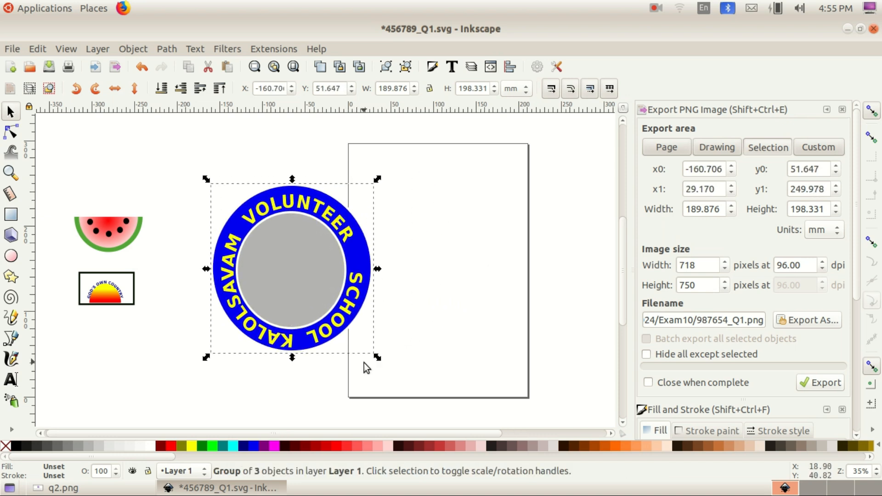
Open the Exam10 folder in Home and delete Exam10_archive, 123456_Q1.png and 123456_Q1.svg
left_click(846, 30)
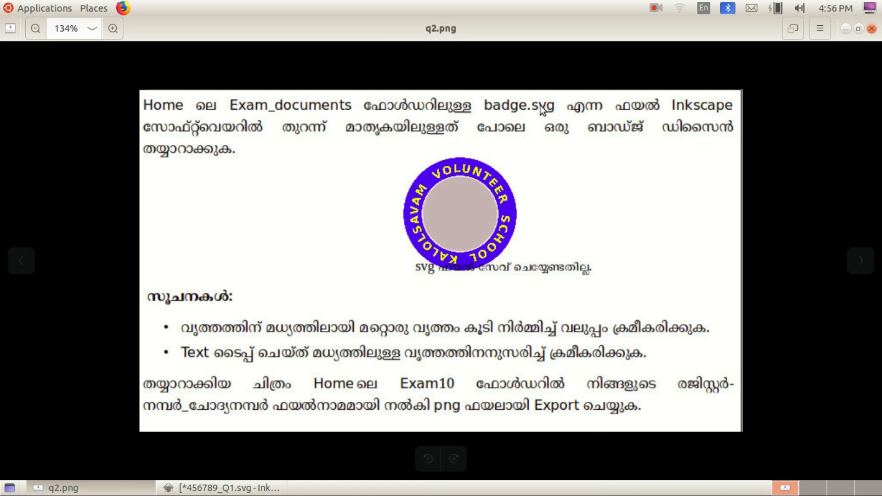
left_click(845, 29)
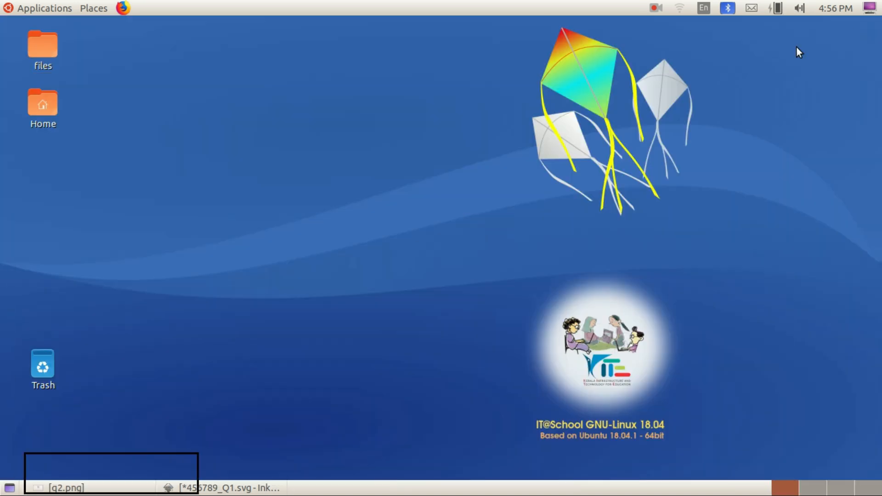
double_click(43, 109)
double_click(540, 125)
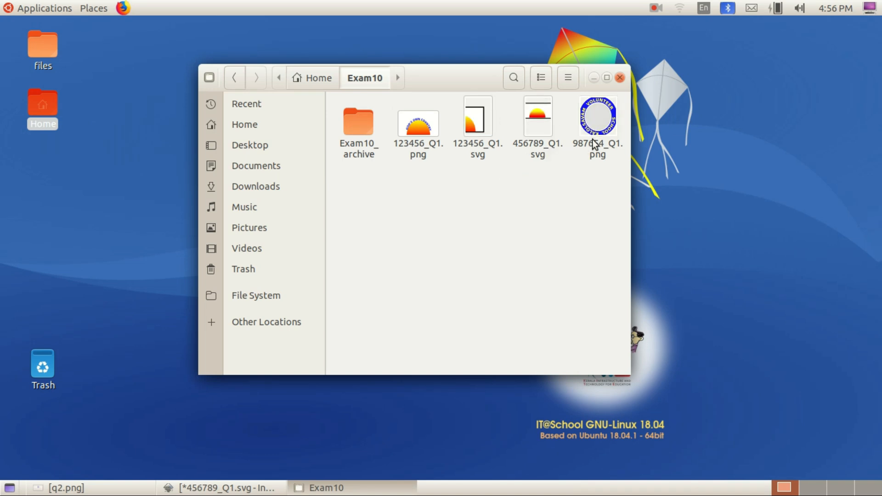
left_click_drag(502, 119, 354, 123)
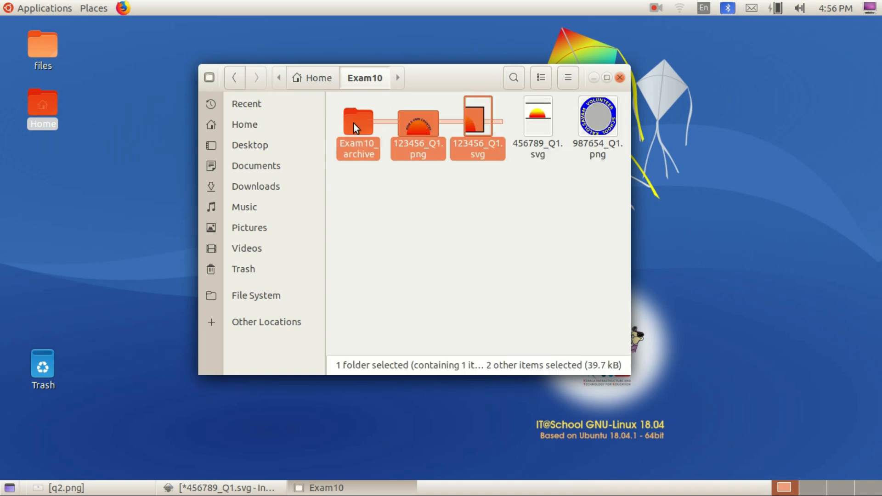
key("Delete")
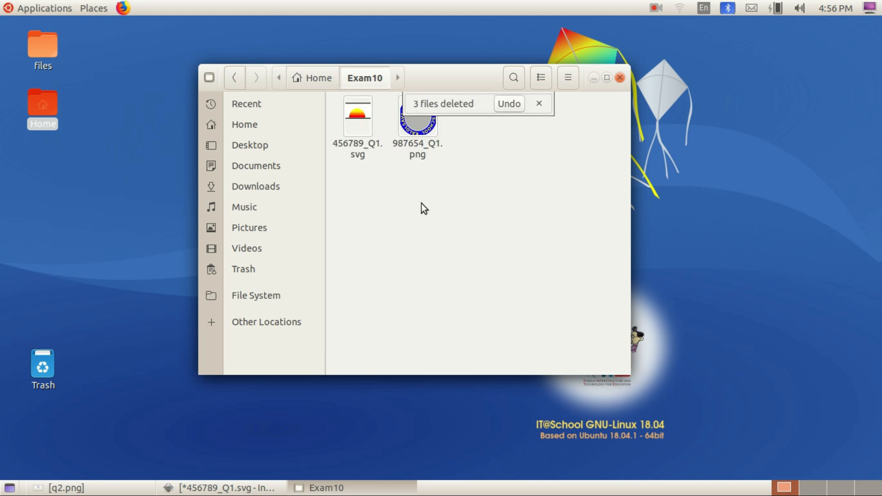
left_click(539, 104)
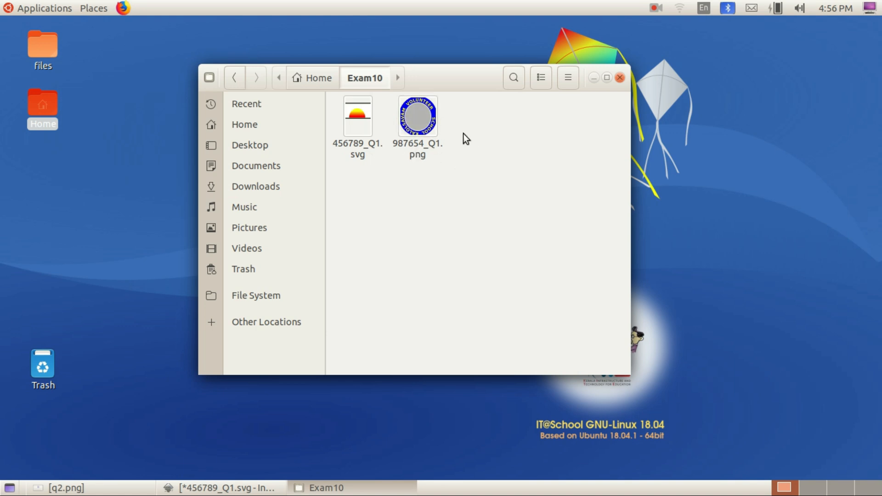
Arrange the Exam10 folder window in front of the Inkscape drawing so that it uncovers the badge
left_click_drag(445, 79, 587, 86)
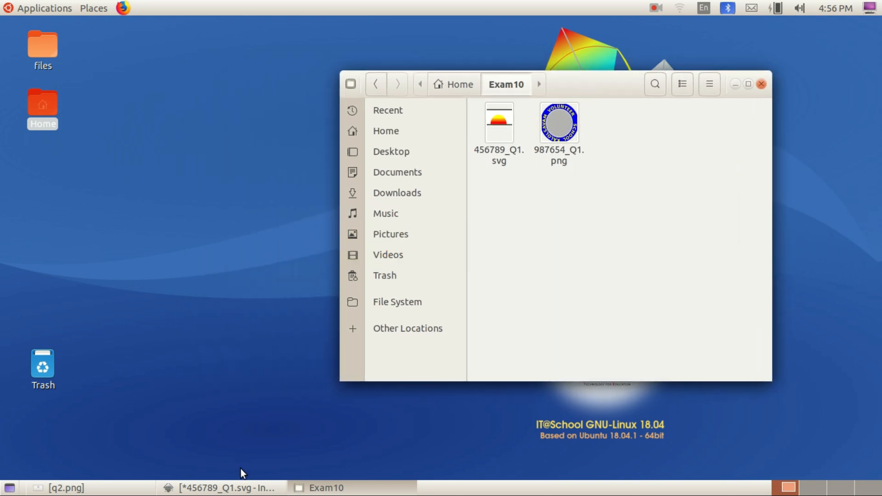
left_click(234, 488)
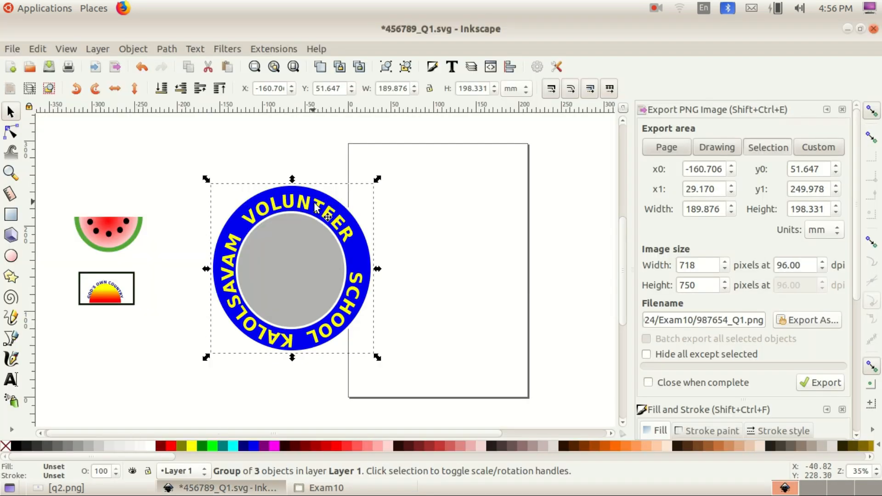
left_click(337, 486)
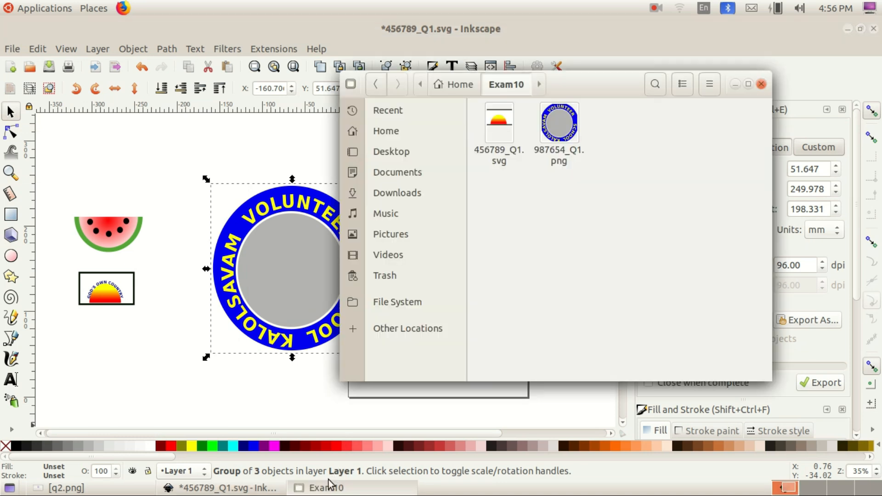
left_click_drag(561, 91, 650, 99)
Move the watermelon and the sticker higher beside the page, and bring the Exam10 folder window back in front
left_click_drag(121, 224, 104, 151)
left_click_drag(132, 292, 112, 213)
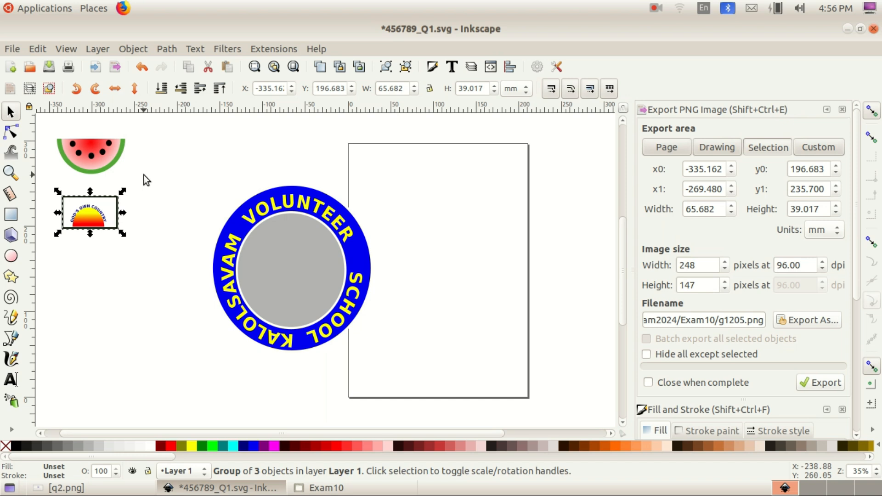
left_click(322, 487)
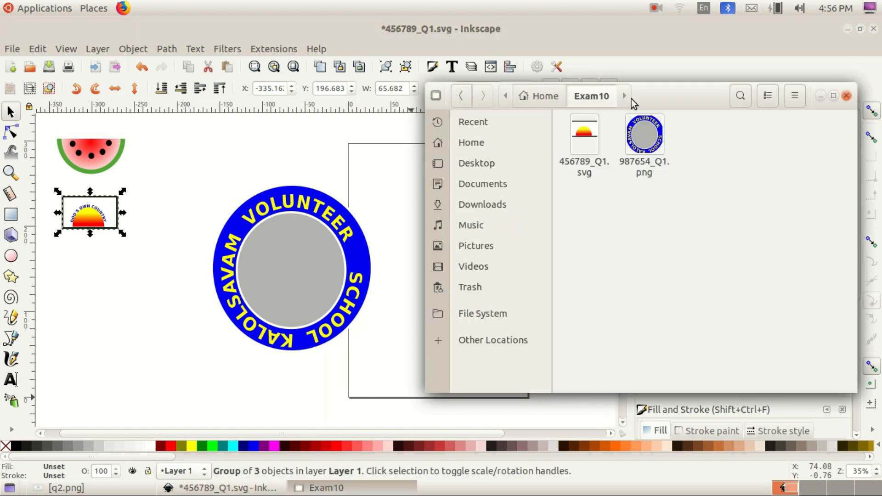
left_click_drag(687, 93, 674, 98)
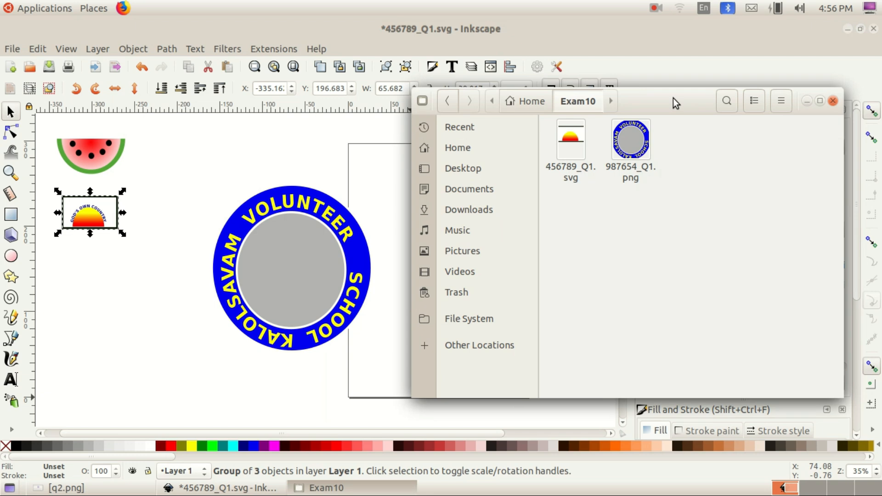